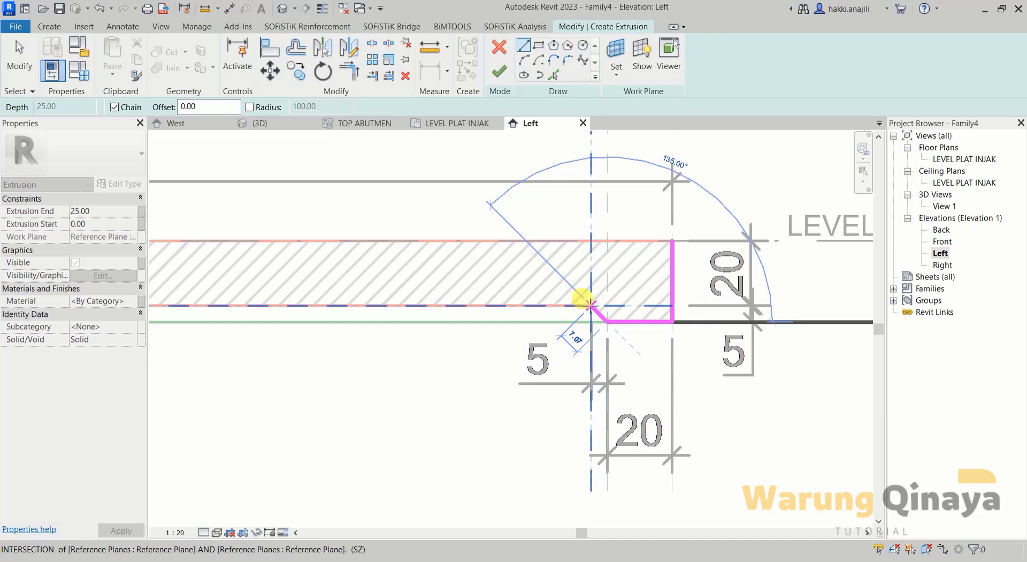
Step: Complete the chamfer edge of the approach-slab profile sketch at the reference-plane intersection
click(588, 305)
middle_drag(257, 344, 601, 349)
scroll(605, 350, down, 2)
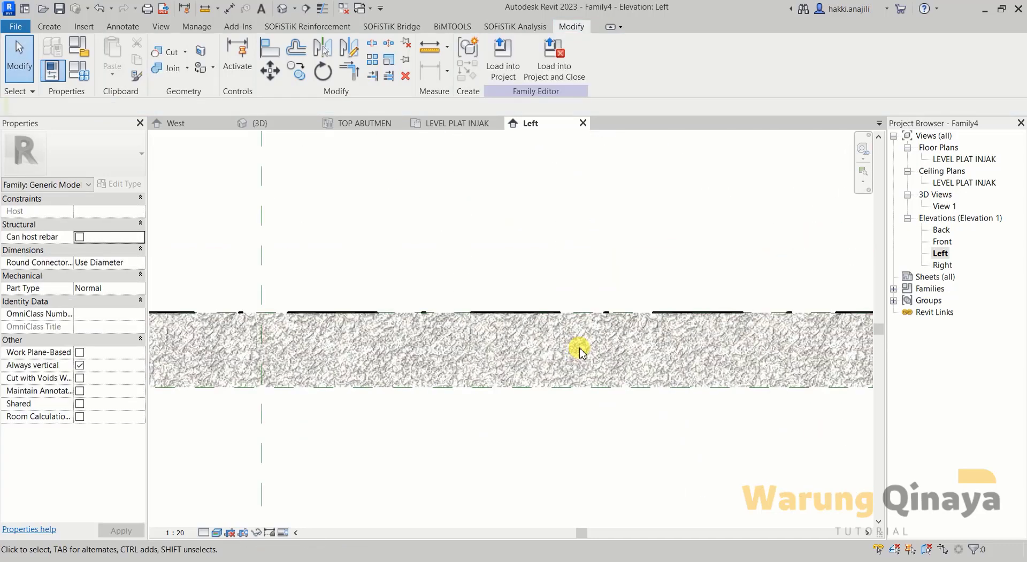
scroll(436, 353, up, 2)
scroll(435, 354, down, 3)
scroll(478, 382, down, 1)
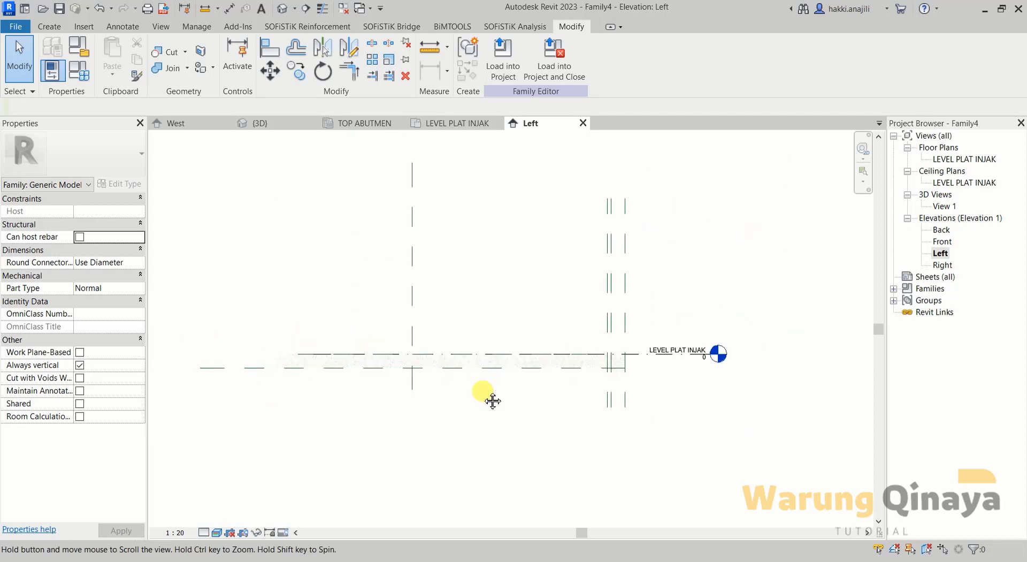
Step: Switch to the LEVEL PLAT INJAK plan and start Align (AL) on a reference plane
key(ctrl+Tab)
key(a)
key(l)
click(480, 270)
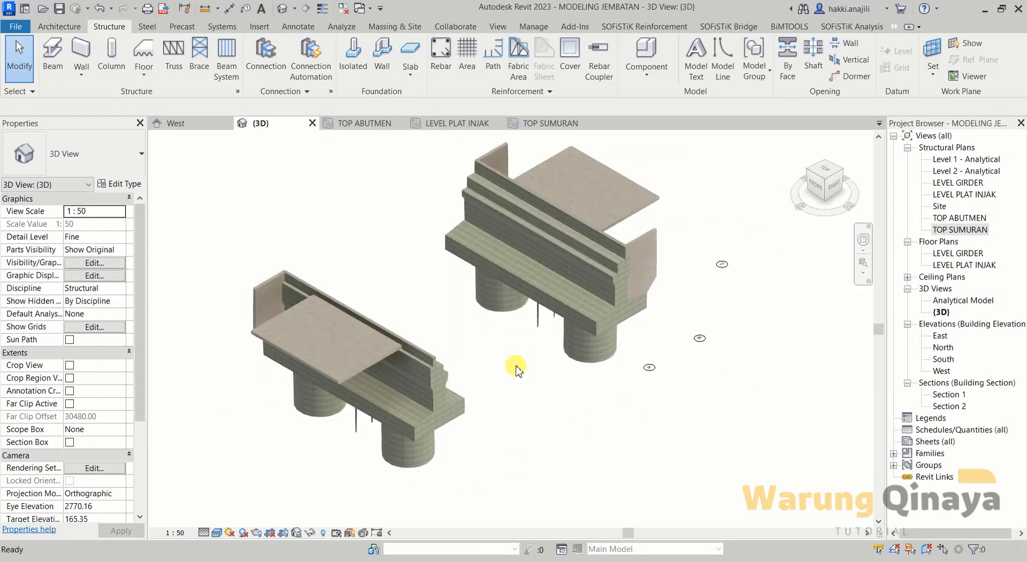
Step: Zoom the bridge model's West elevation out and back in
scroll(517, 369, down, 2)
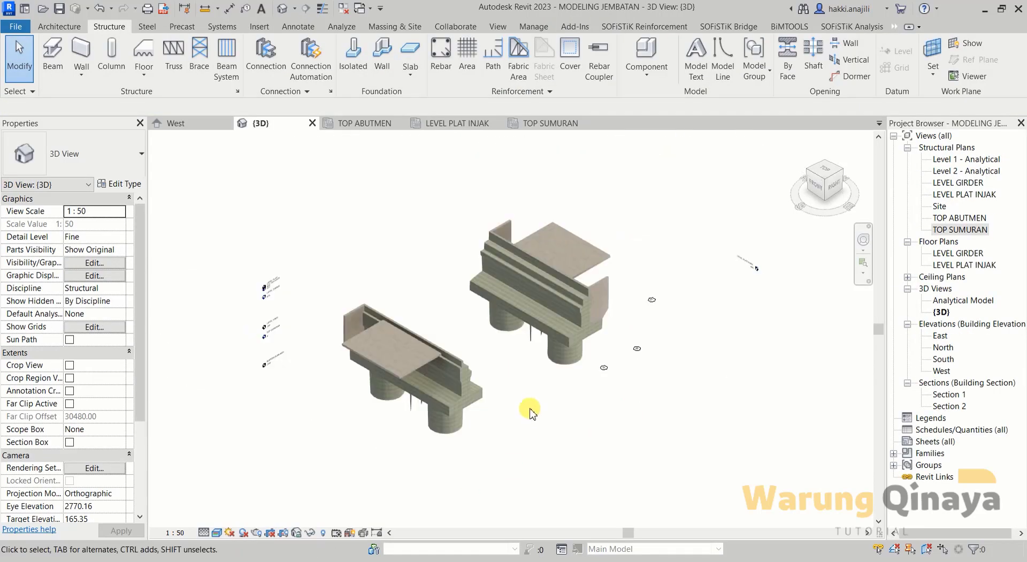
scroll(518, 370, up, 2)
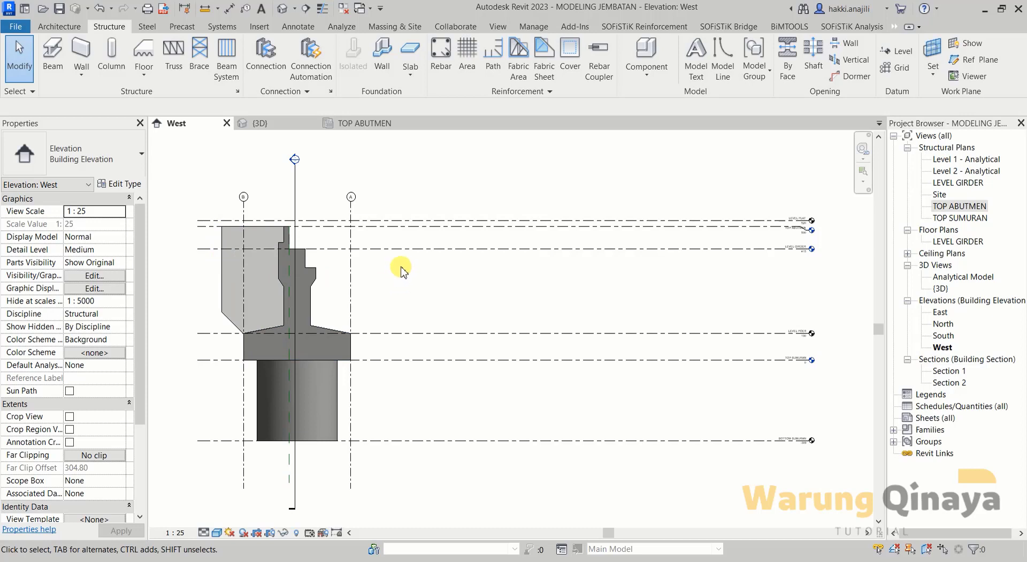
Step: Look over the abutment model in the {3D} view
click(297, 123)
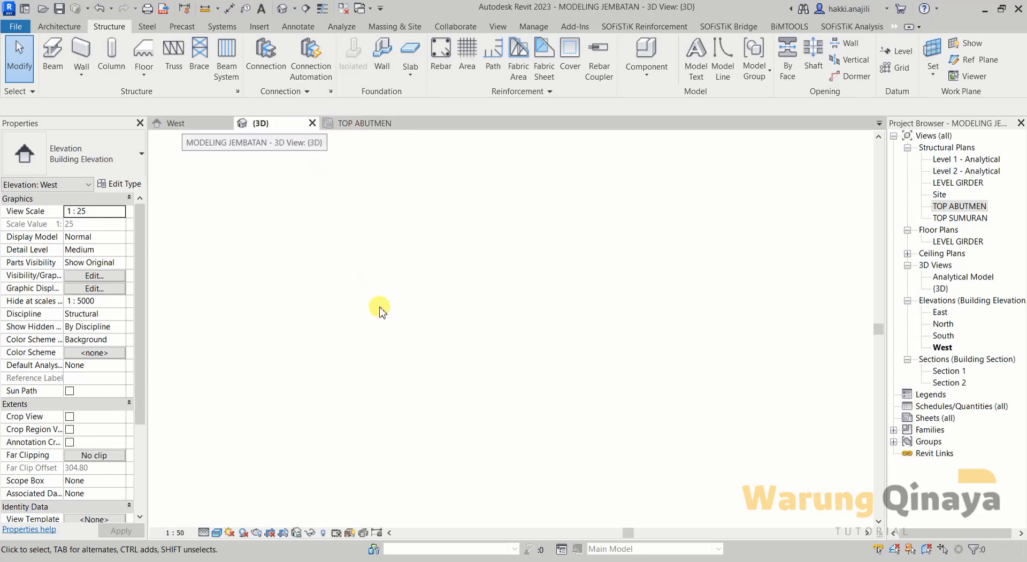
scroll(649, 288, up, 3)
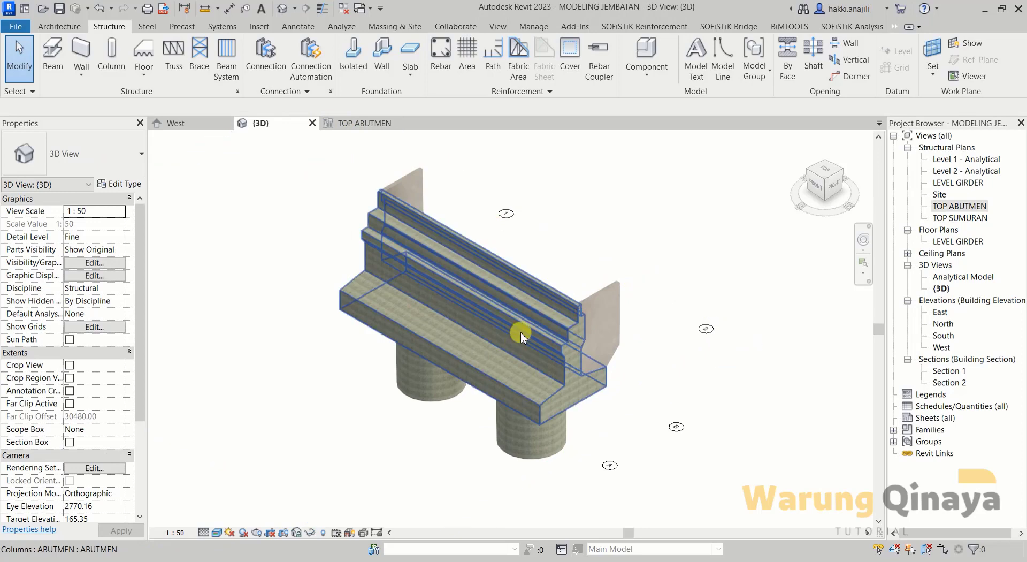
scroll(522, 330, down, 2)
scroll(471, 252, up, 3)
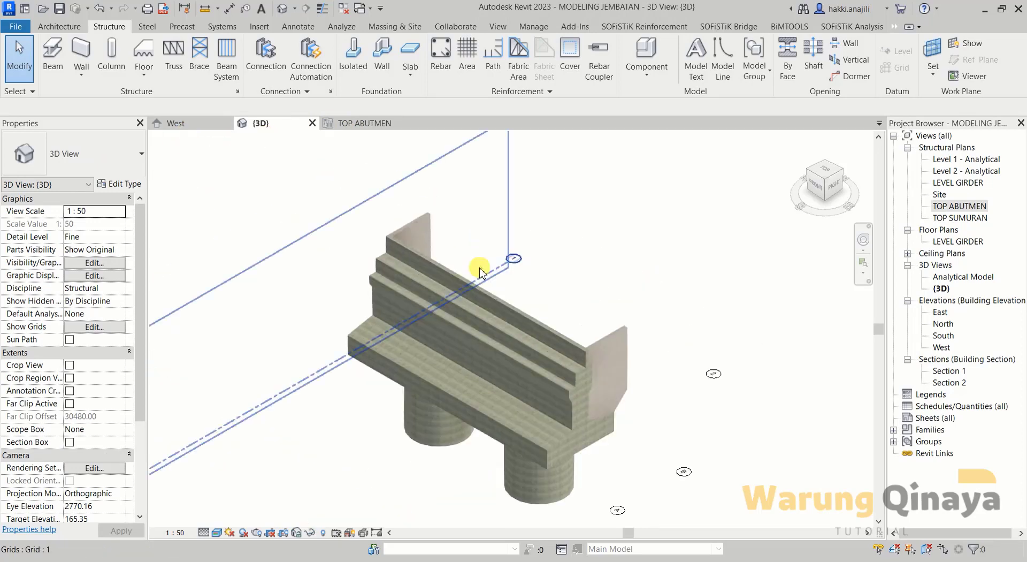
scroll(449, 251, down, 1)
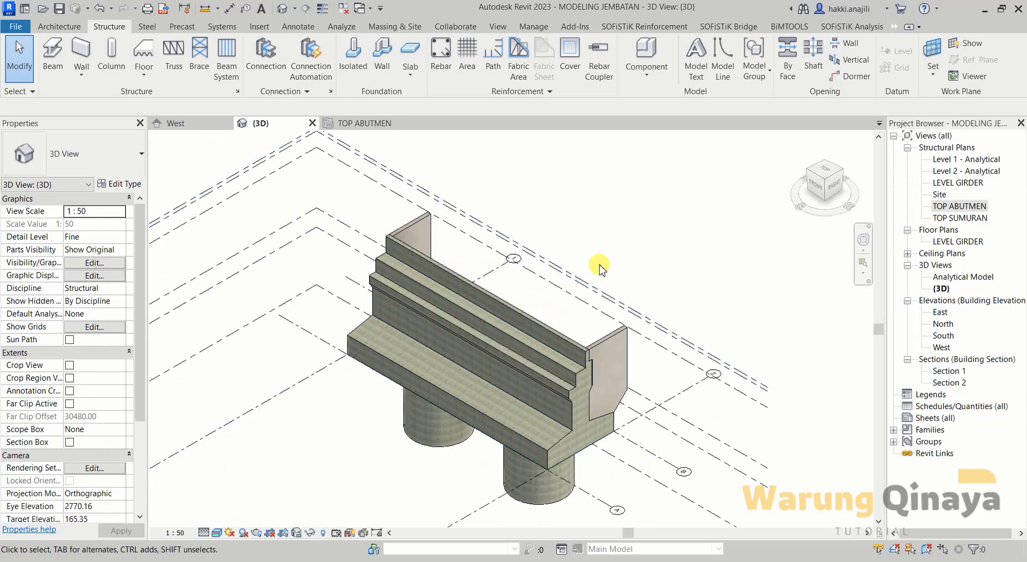
scroll(599, 267, down, 2)
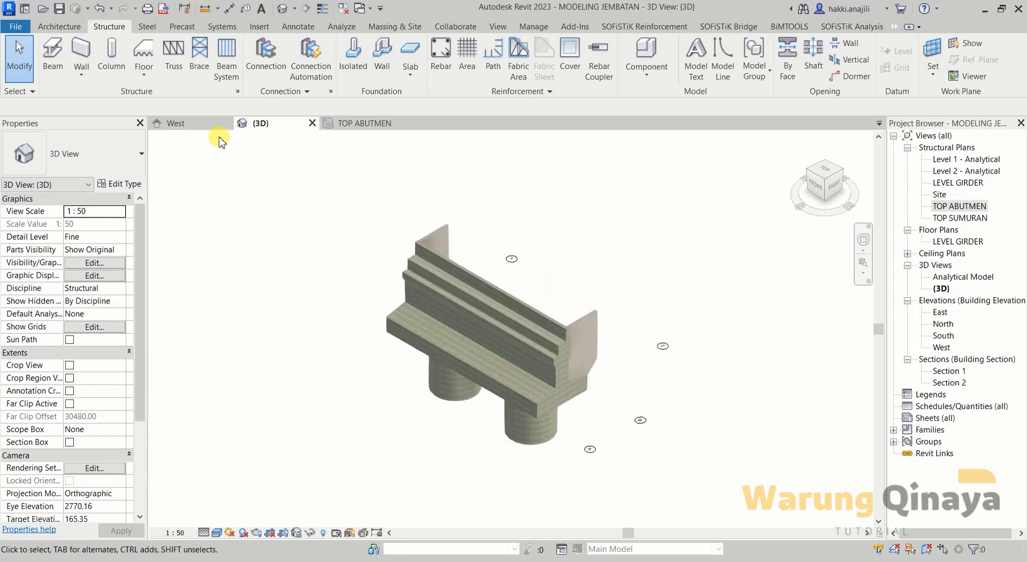
Step: Return to the West elevation and recentre the abutment in view
click(203, 124)
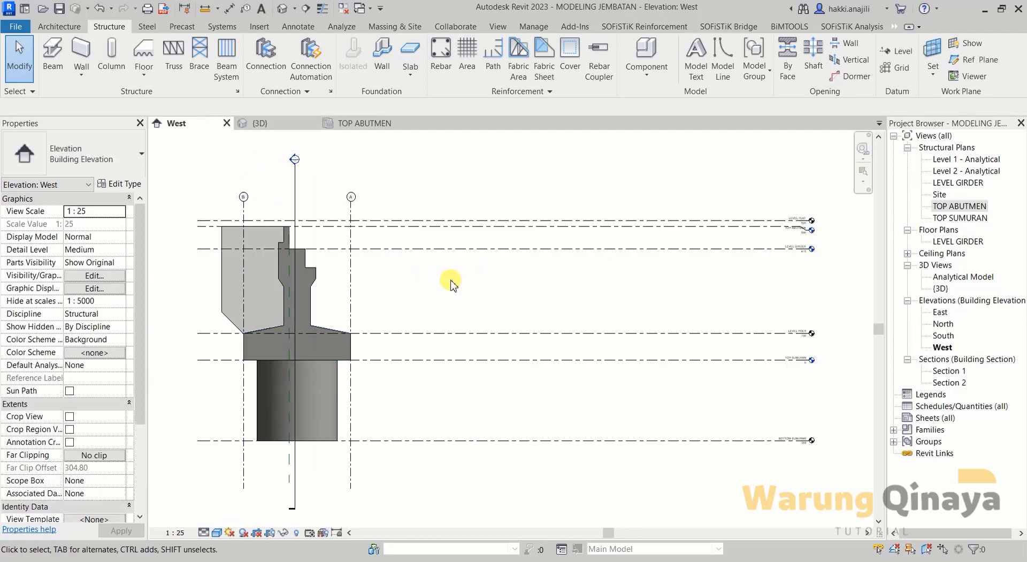
middle_drag(451, 283, 472, 288)
middle_drag(394, 284, 416, 292)
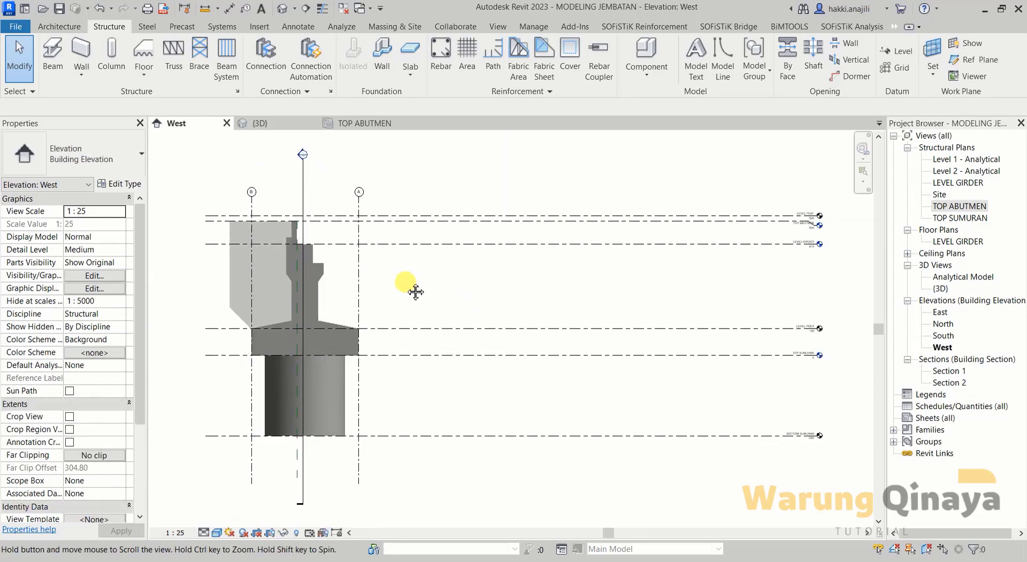
scroll(390, 277, down, 1)
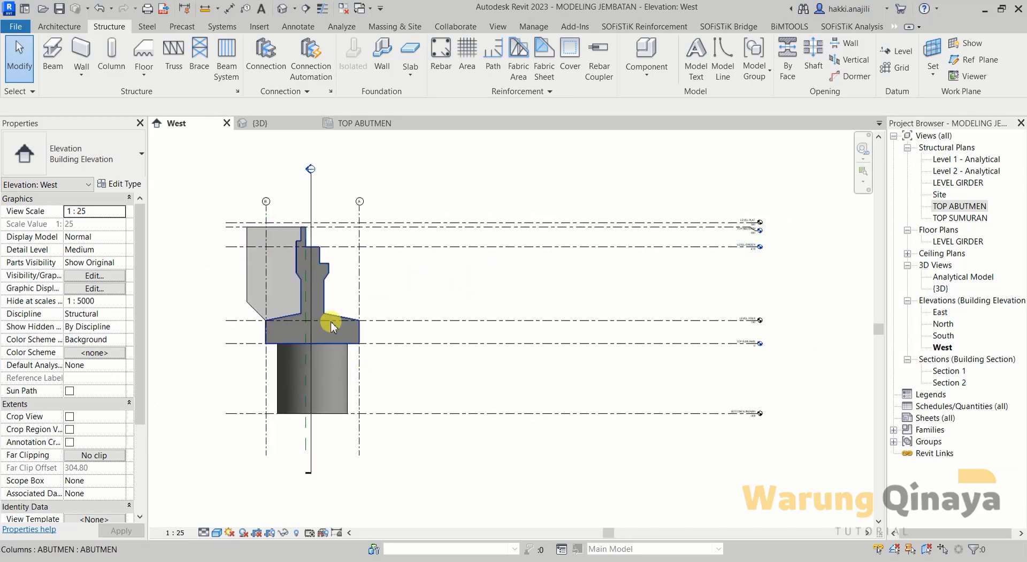
middle_drag(339, 314, 340, 323)
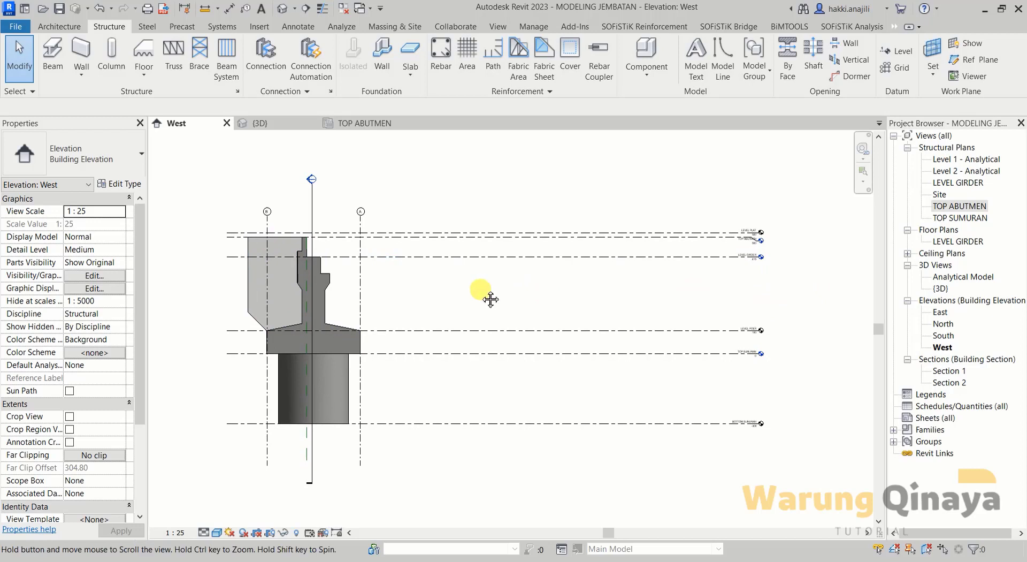
scroll(396, 287, up, 1)
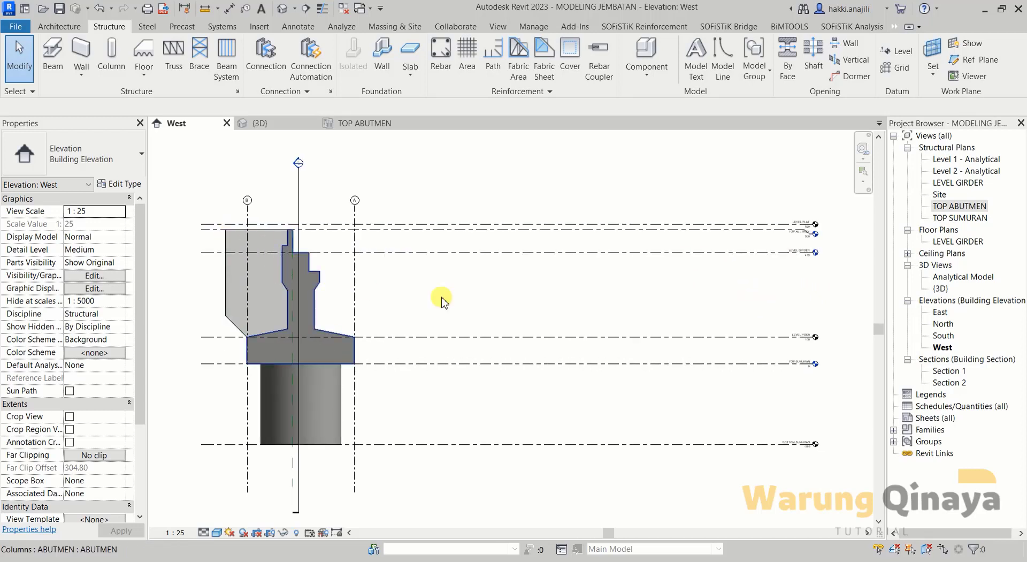
middle_drag(424, 305, 419, 302)
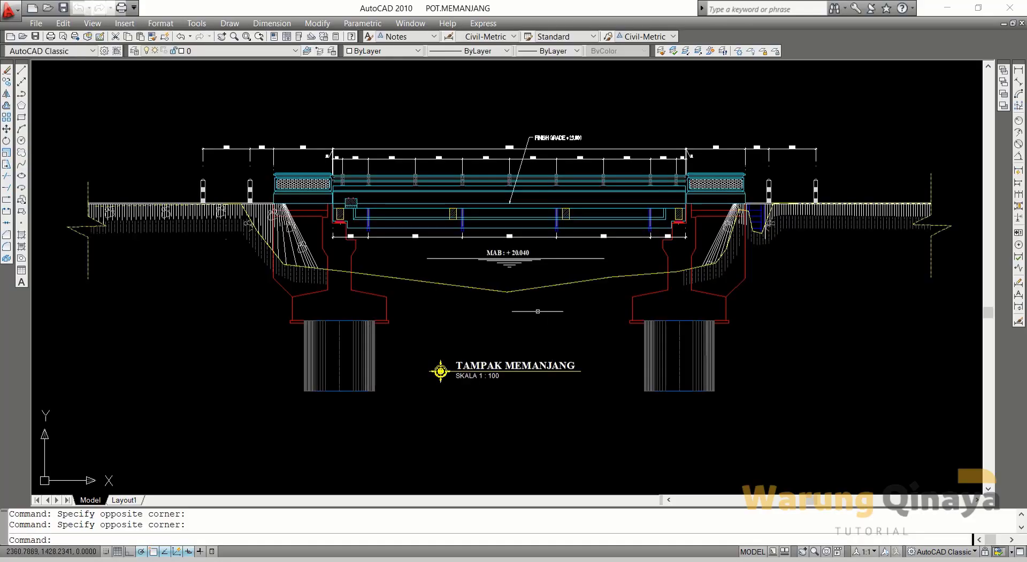
middle_drag(423, 246, 422, 253)
scroll(309, 206, up, 10)
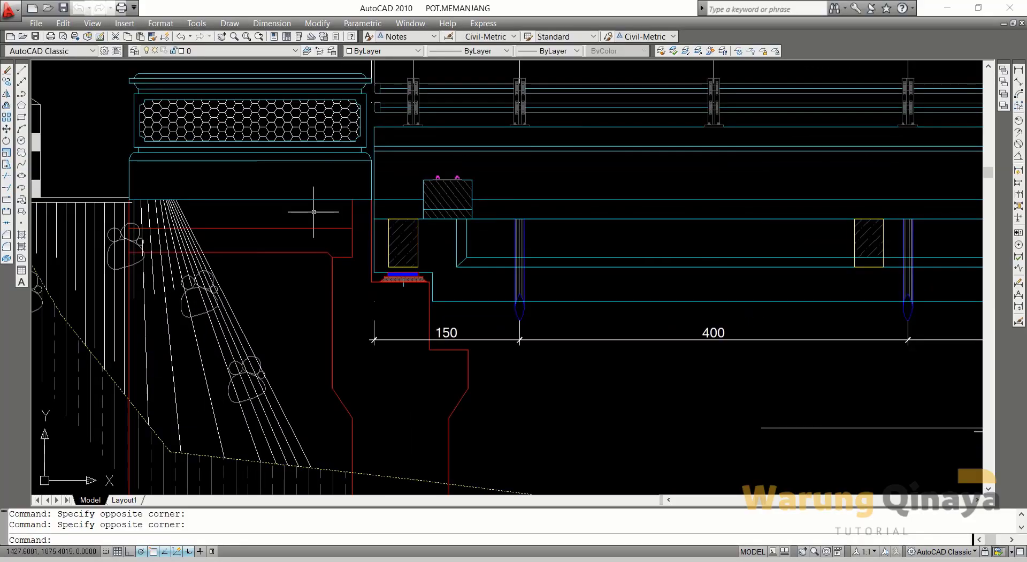
scroll(310, 206, down, 10)
scroll(413, 180, down, 2)
scroll(413, 181, up, 3)
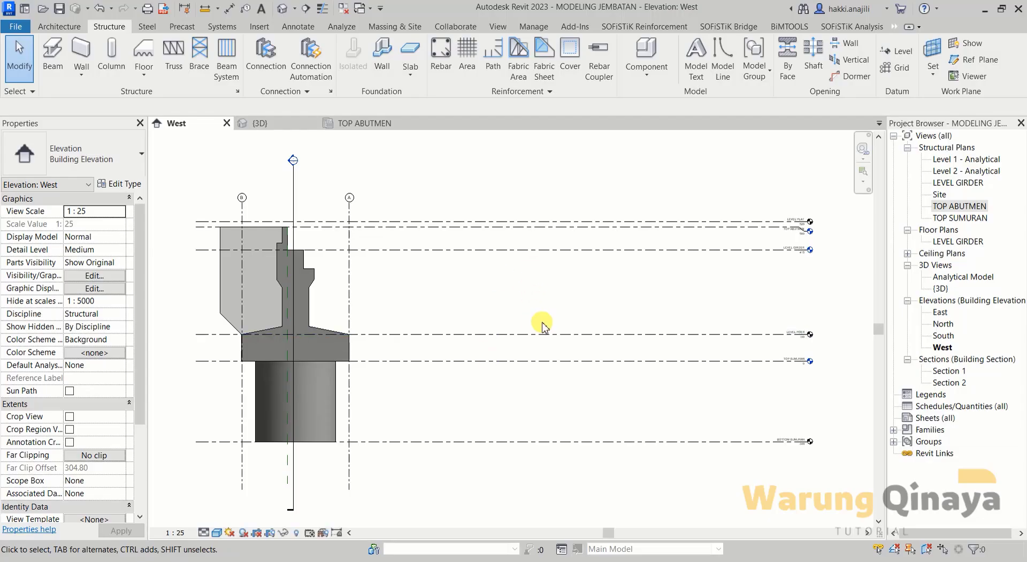
middle_drag(543, 326, 544, 326)
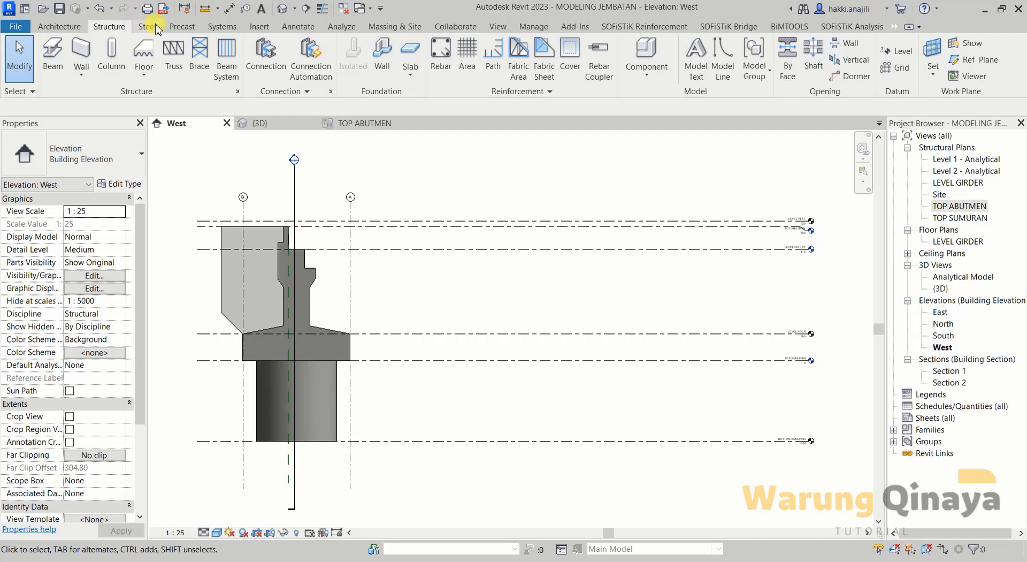
Step: Import POT.MEMANJANG.dwg into the West elevation, placed at Level : LEVEL PLAT
click(260, 26)
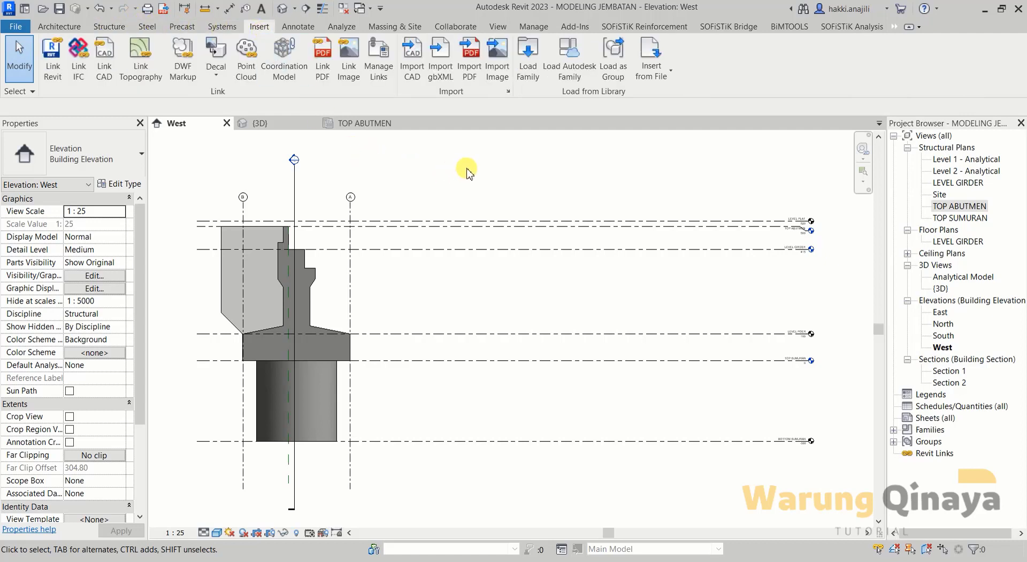
click(412, 58)
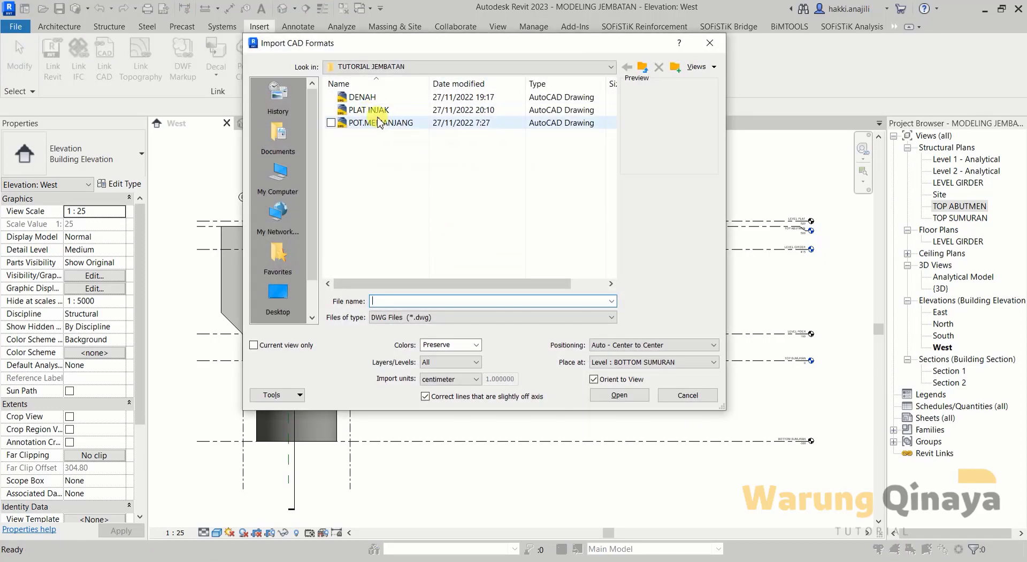
click(380, 123)
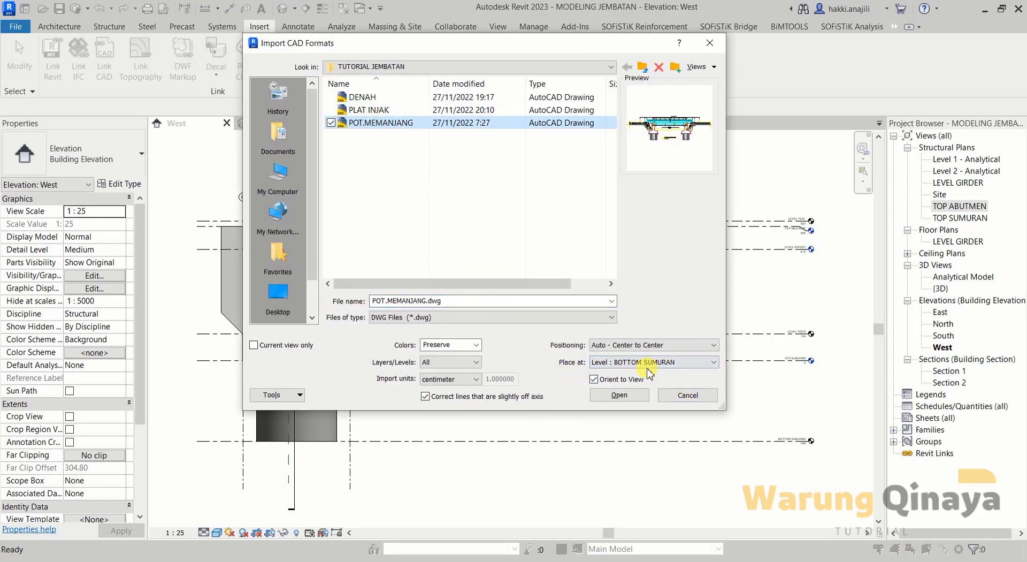
click(667, 364)
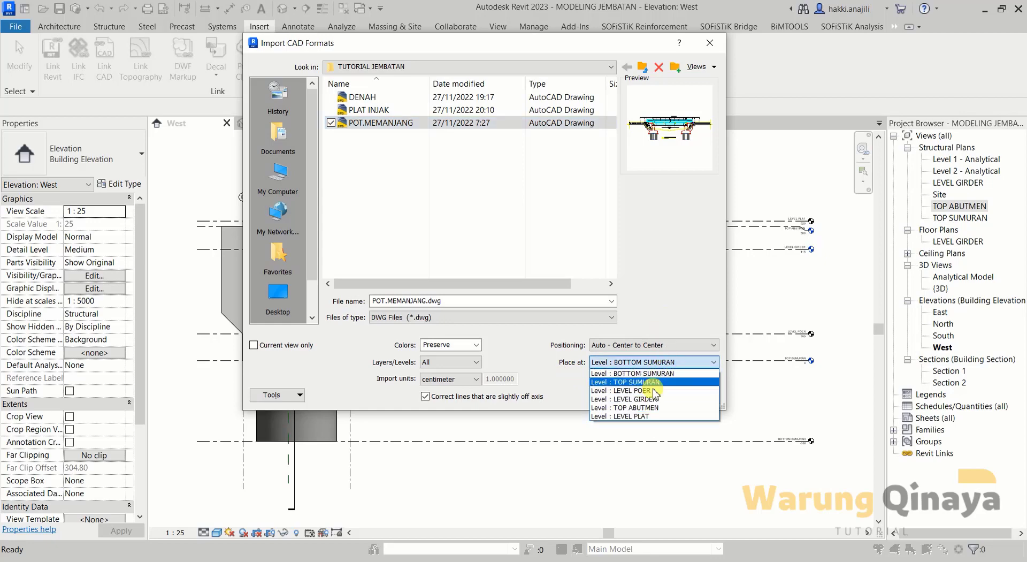
click(661, 416)
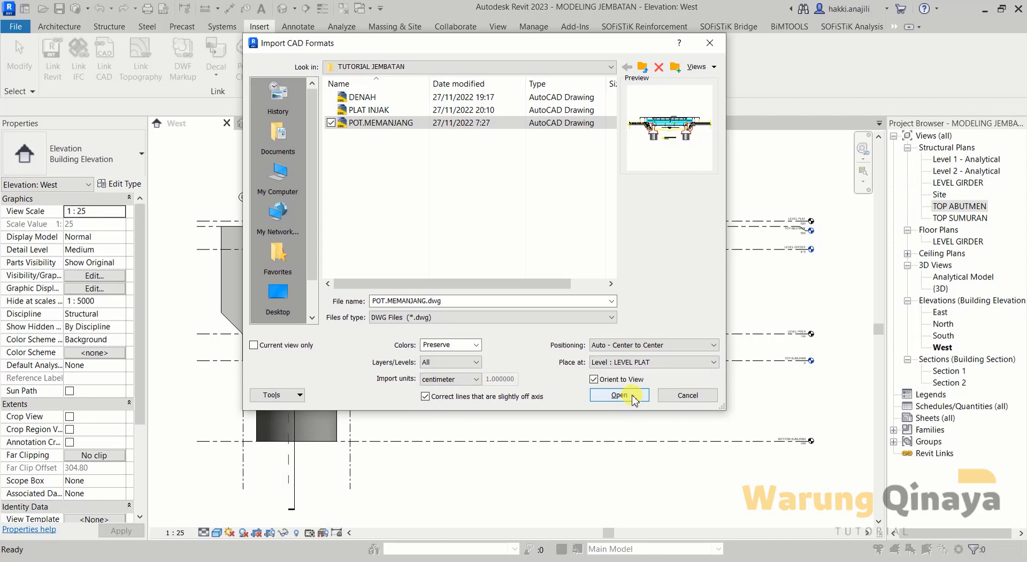
click(620, 395)
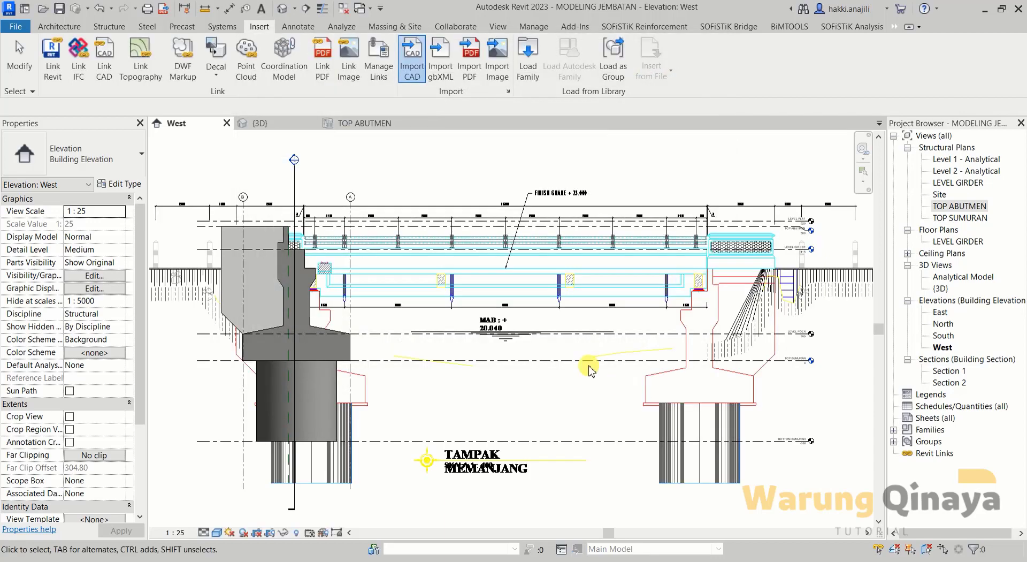
Step: Select the imported POT.MEMANJANG drawing and move it from a grid line to a new position
scroll(540, 313, down, 3)
scroll(508, 291, up, 2)
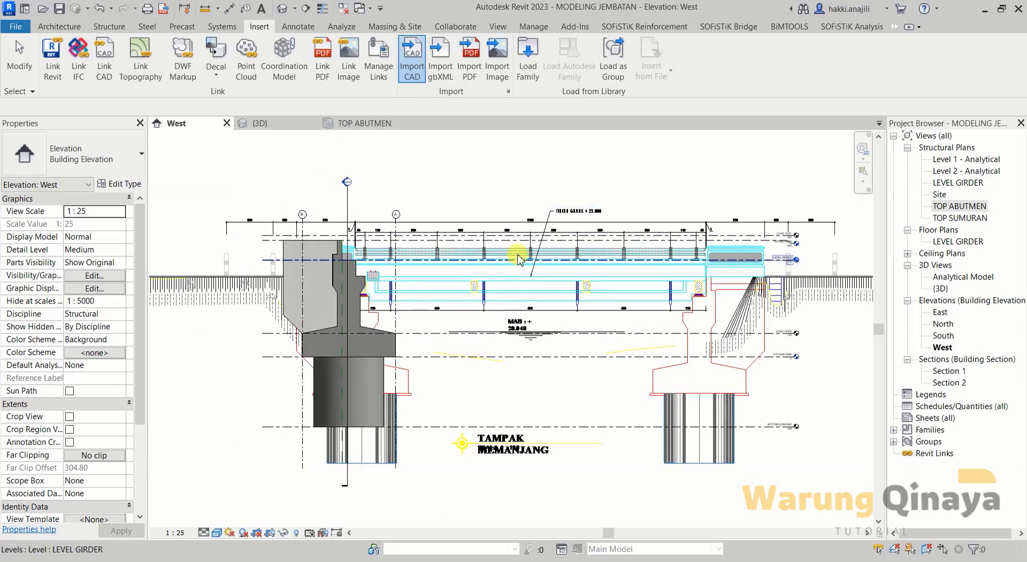
scroll(313, 287, up, 2)
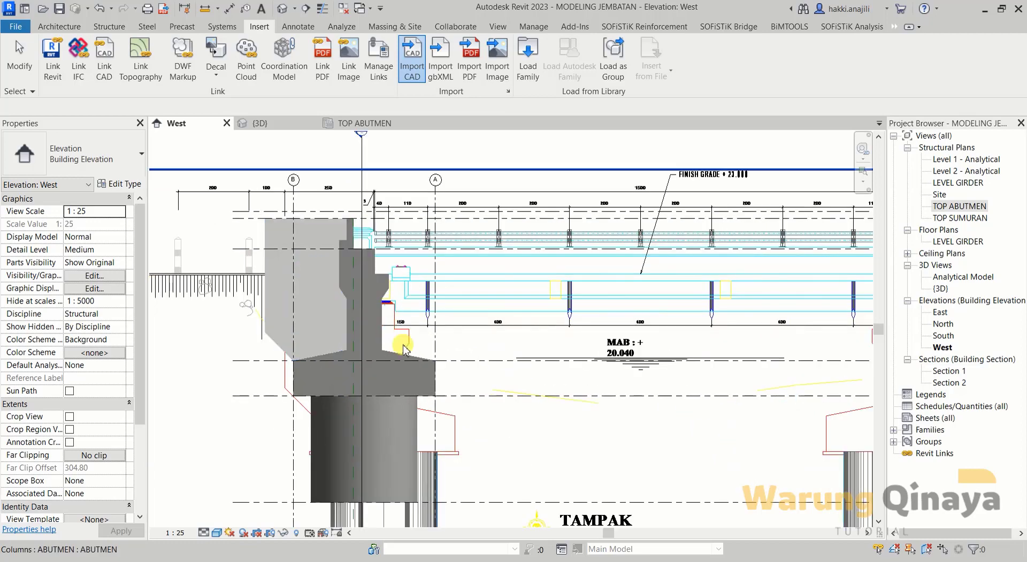
click(509, 234)
scroll(471, 251, down, 3)
scroll(471, 264, down, 1)
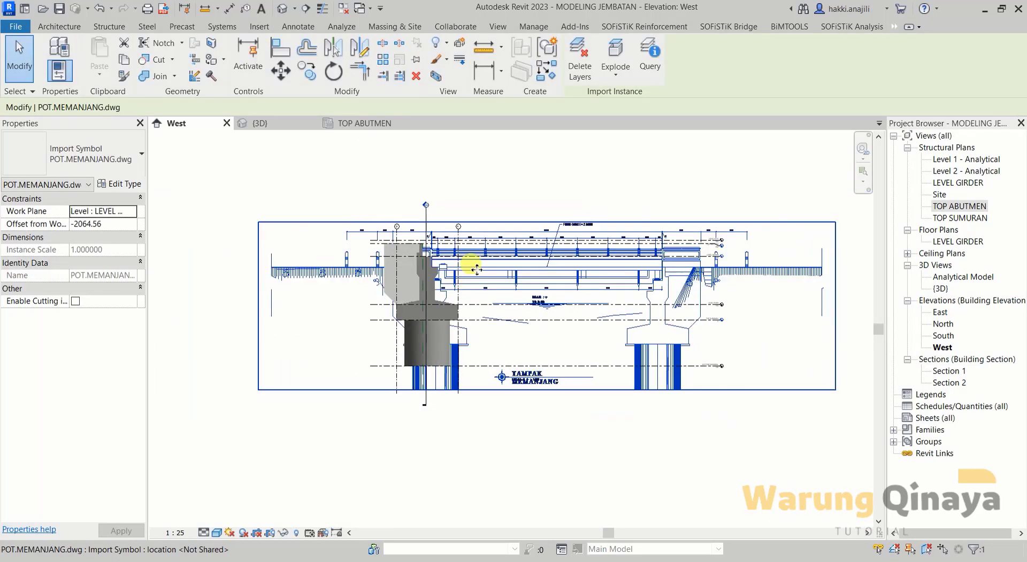
scroll(444, 270, up, 2)
scroll(444, 270, up, 1)
scroll(460, 271, up, 1)
scroll(453, 257, up, 1)
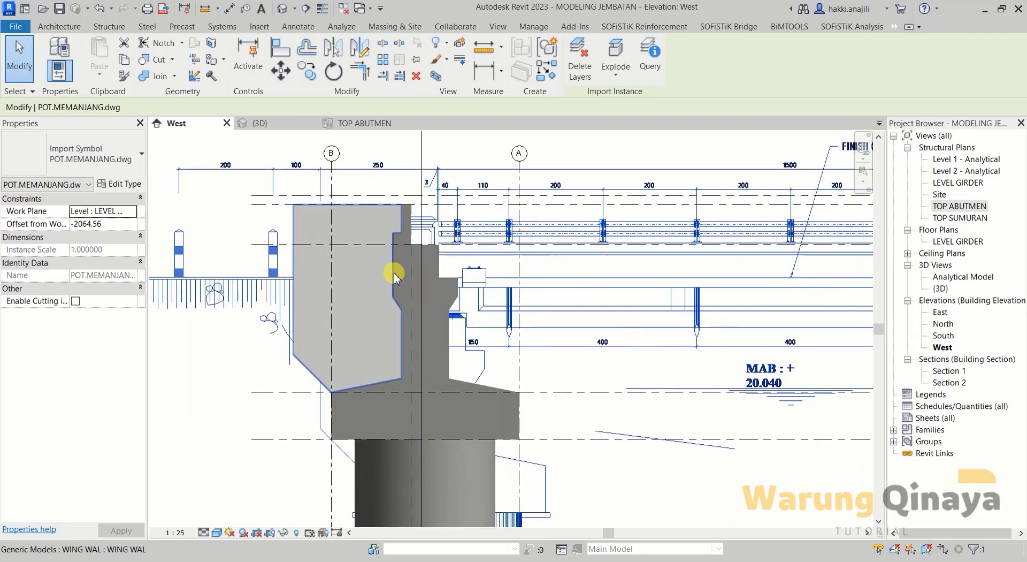
middle_drag(452, 245, 435, 270)
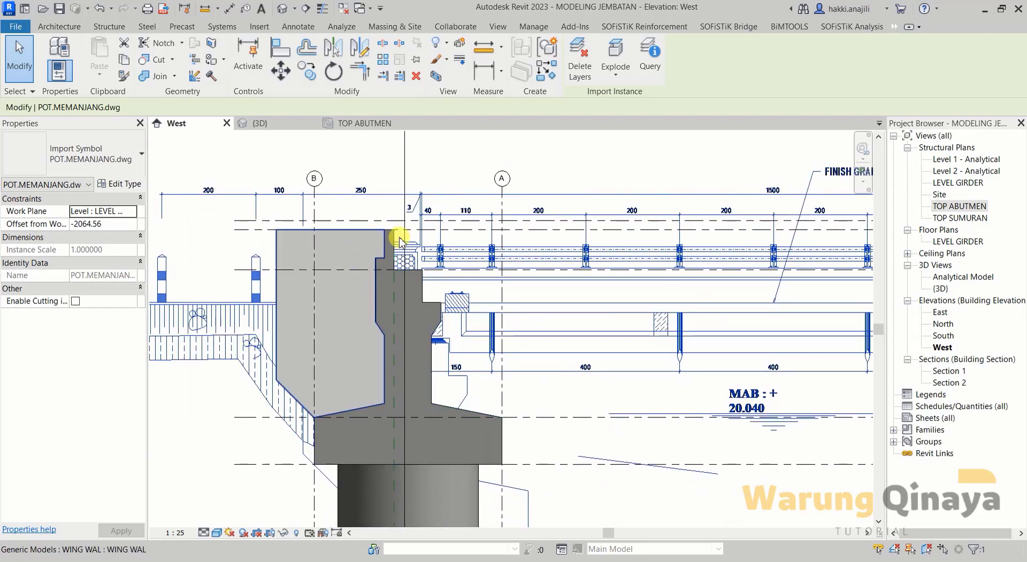
click(280, 70)
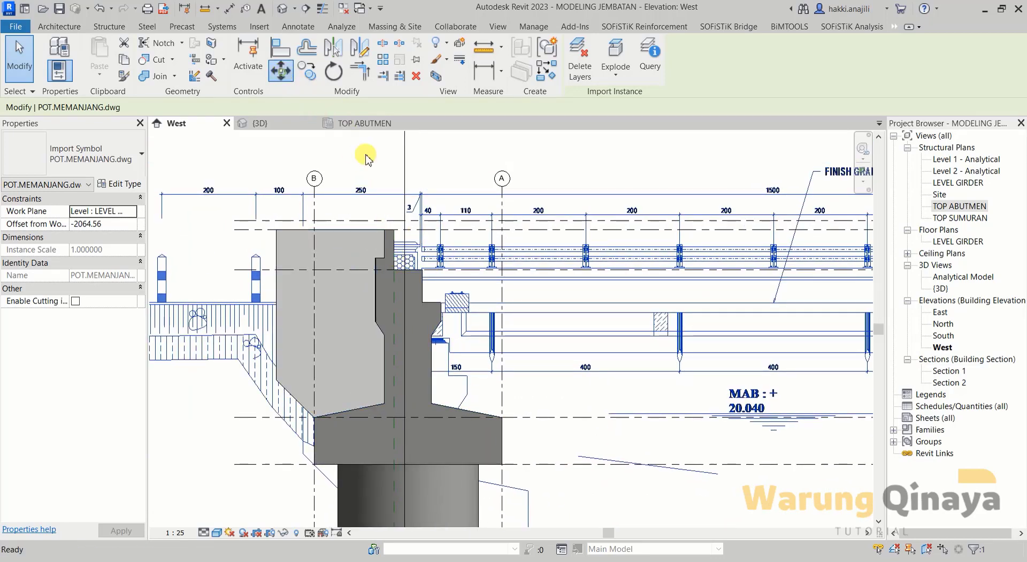
scroll(404, 250, down, 1)
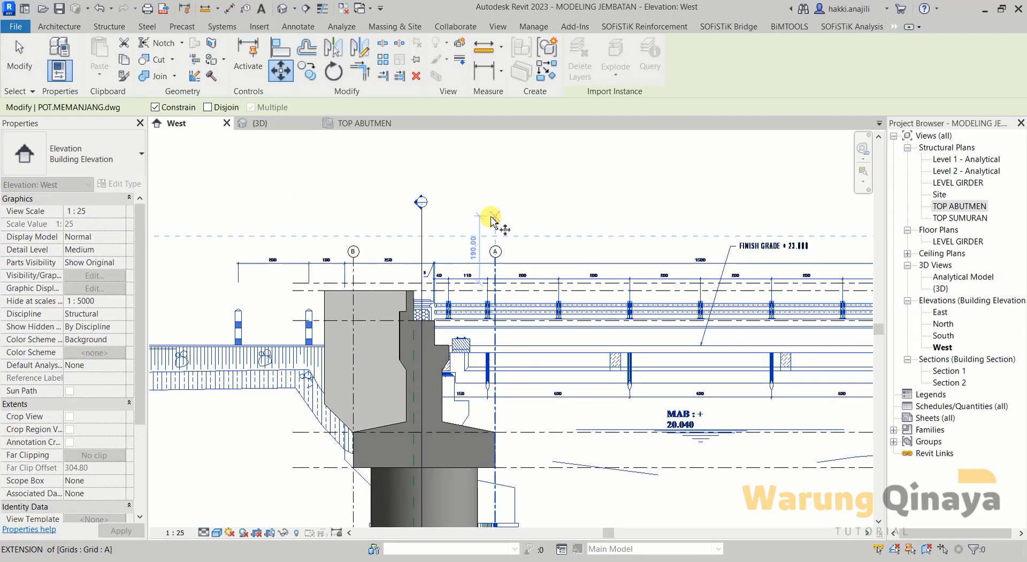
click(491, 216)
click(497, 156)
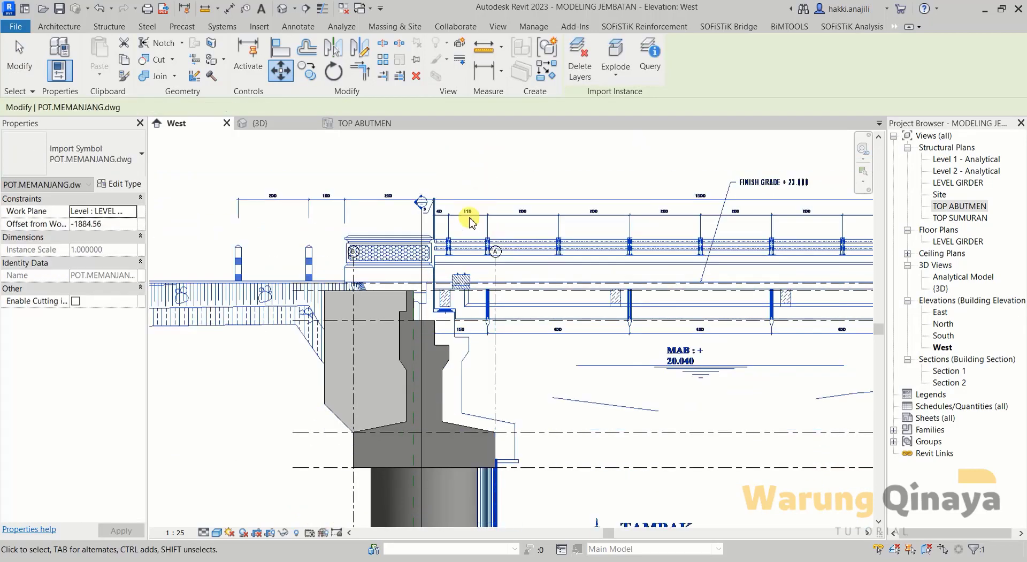
scroll(402, 349, up, 2)
scroll(407, 349, up, 1)
scroll(431, 271, up, 1)
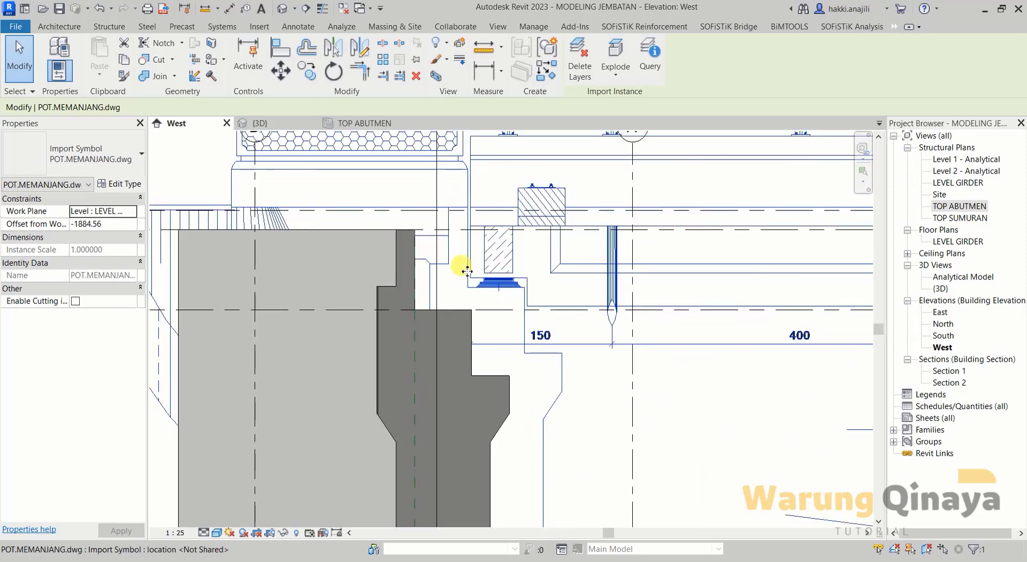
scroll(460, 224, up, 1)
scroll(450, 216, up, 1)
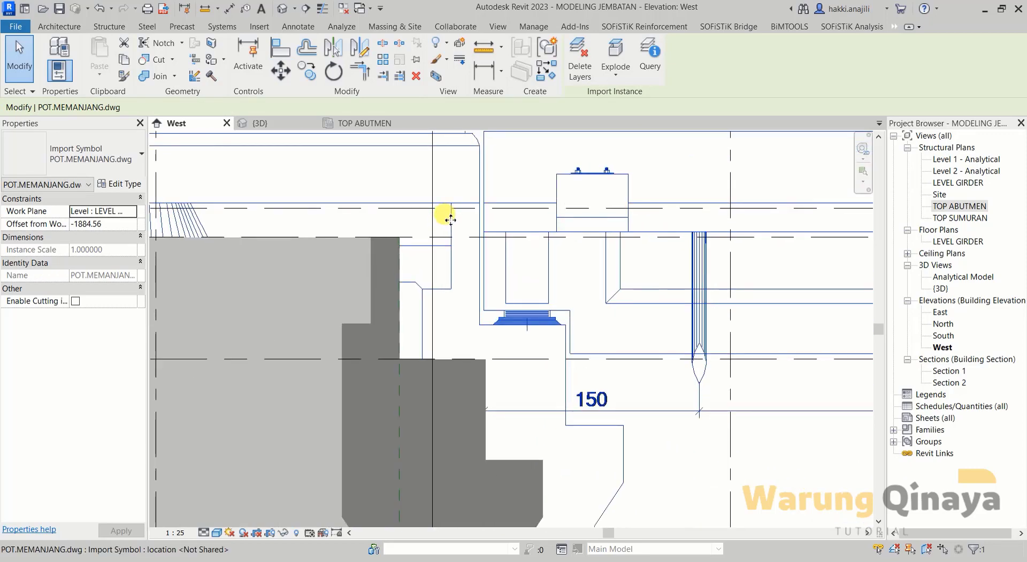
Step: Move the drawing again, from its line endpoint onto the abutment edge
click(281, 71)
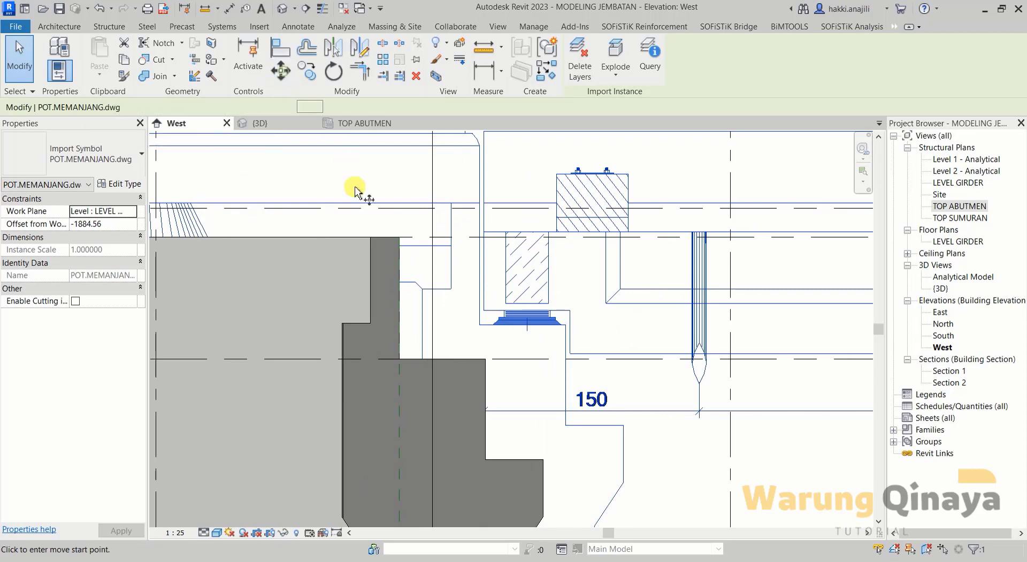
click(452, 204)
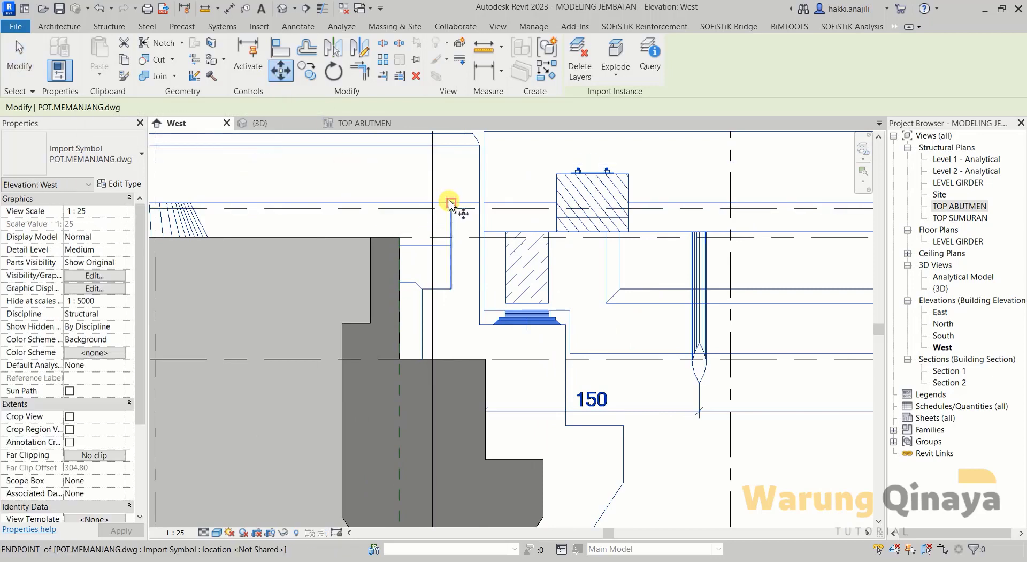
click(372, 204)
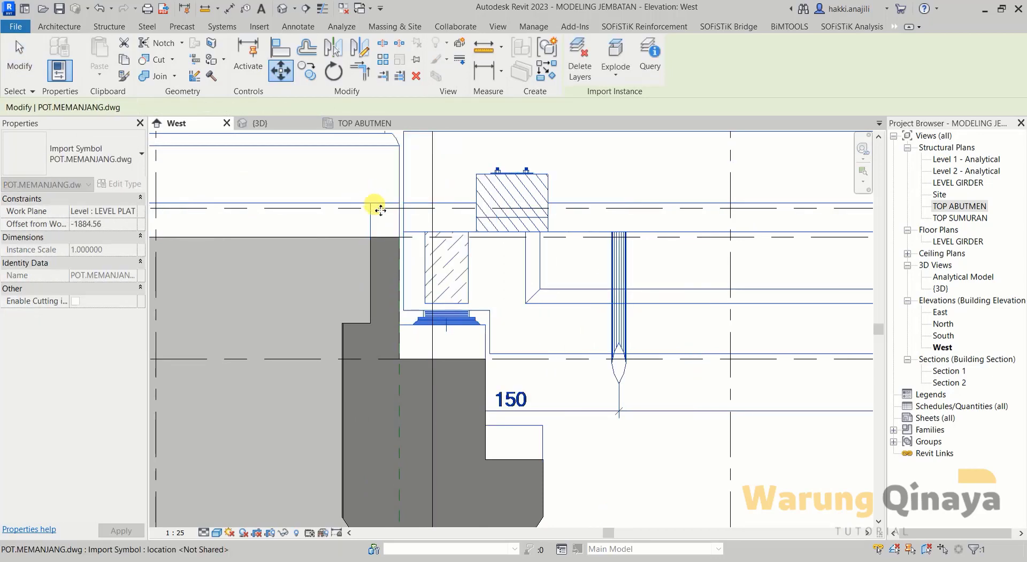
scroll(356, 231, up, 1)
scroll(374, 241, up, 1)
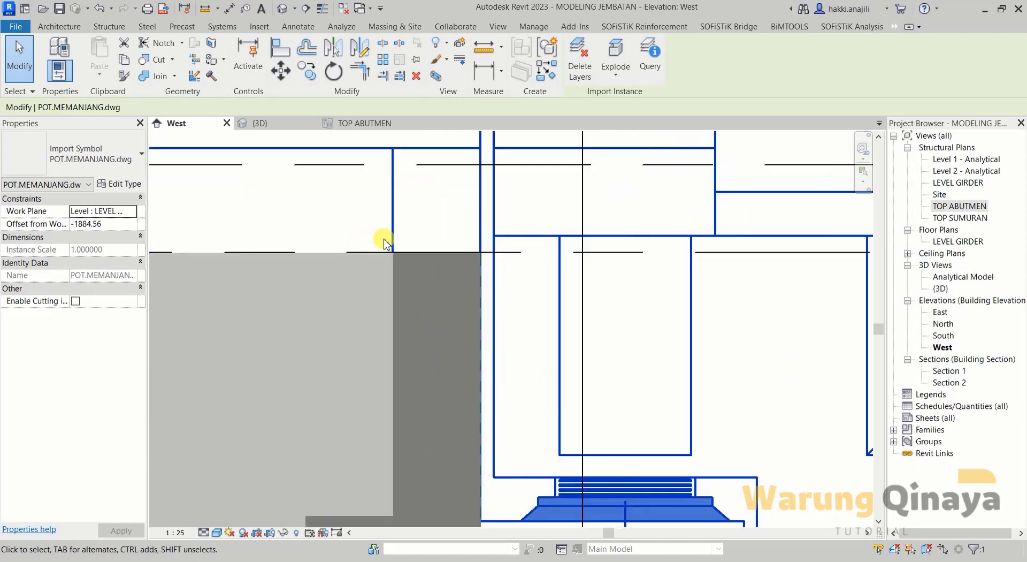
scroll(403, 285, up, 2)
scroll(403, 285, down, 2)
scroll(403, 282, down, 2)
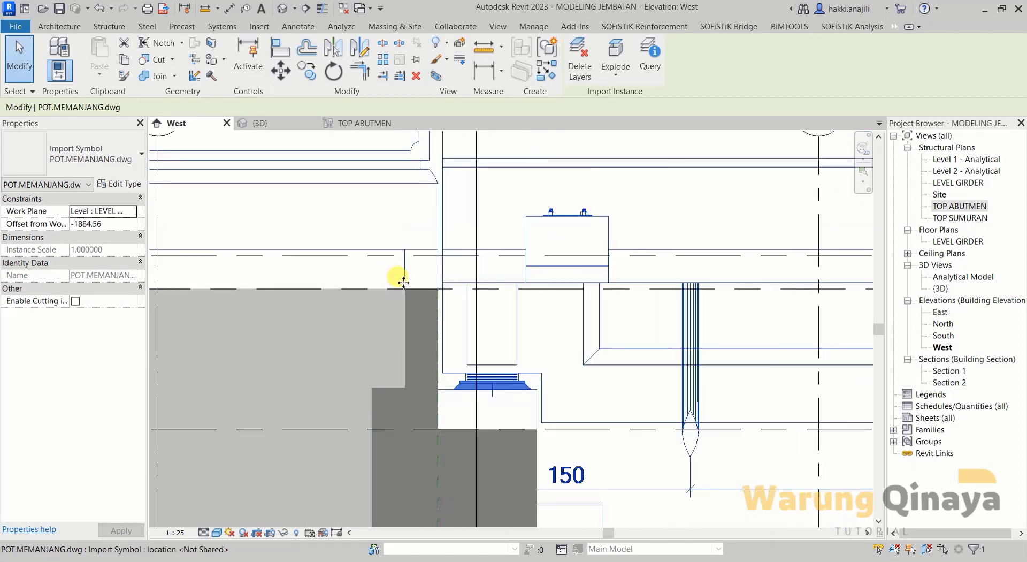
scroll(404, 283, up, 2)
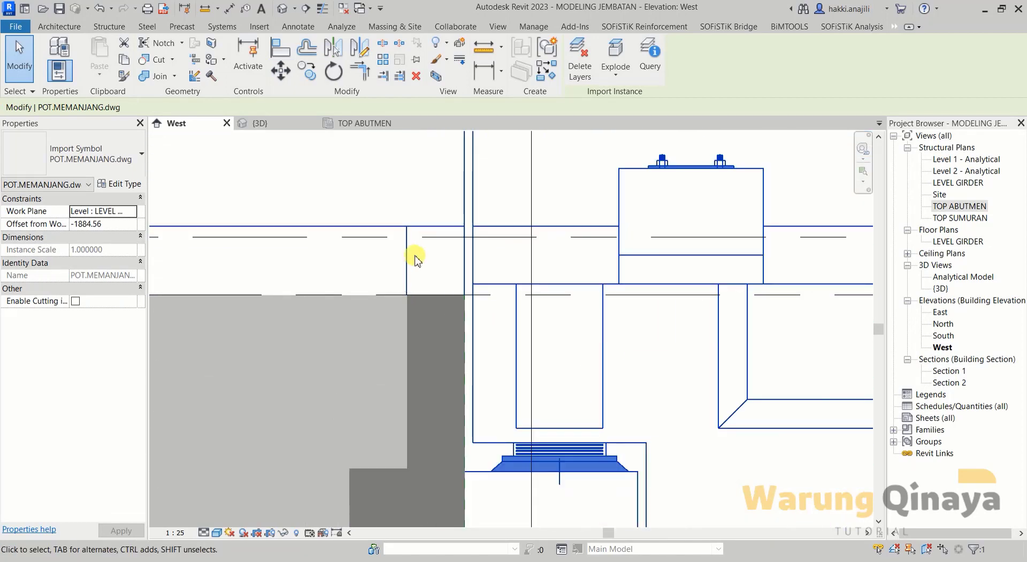
Step: Move (MV) the drawing corner onto the abutment top, giving offset -1908.44
key(m)
key(v)
click(406, 226)
scroll(406, 294, up, 2)
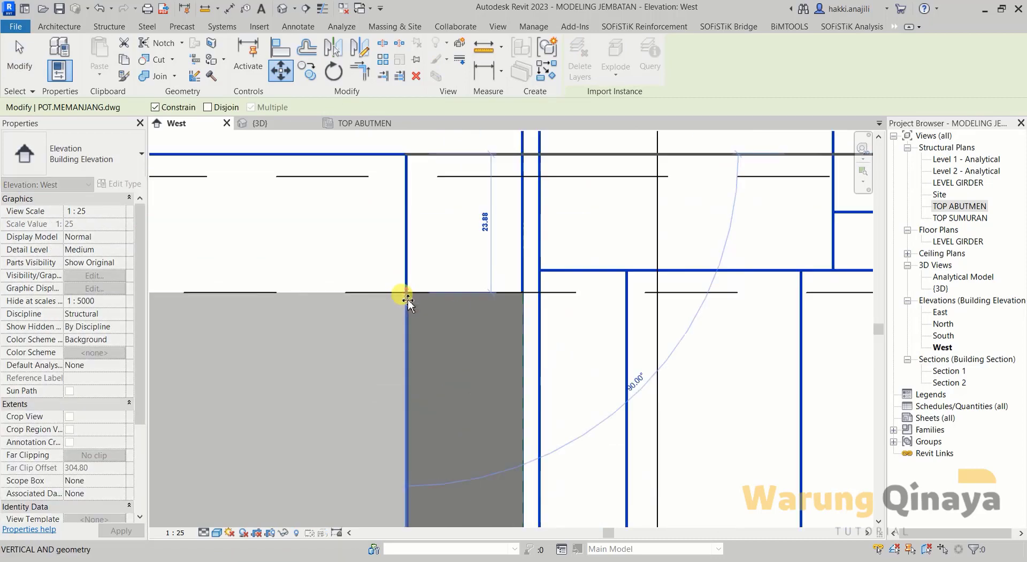
scroll(407, 293, up, 3)
click(407, 289)
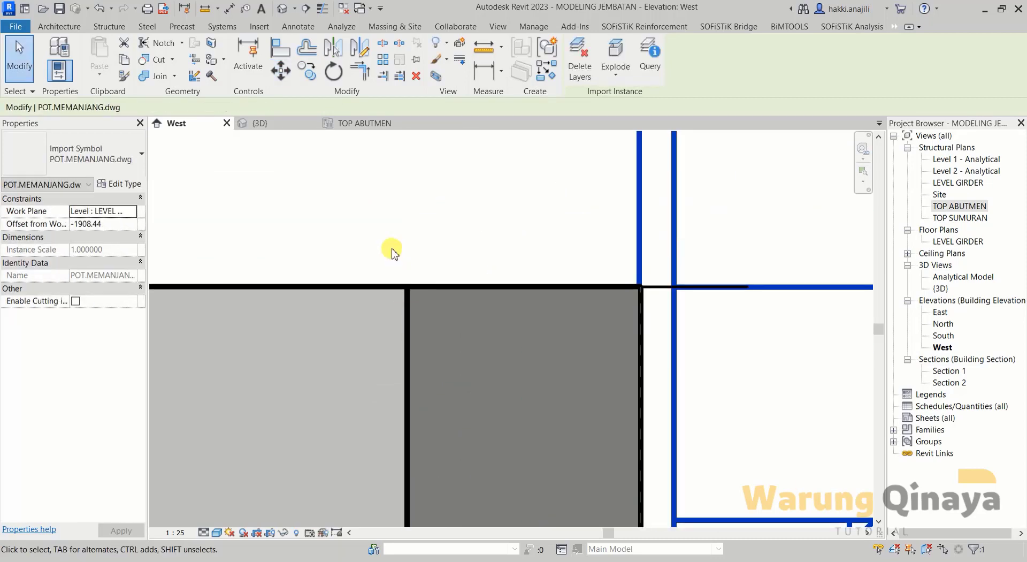
scroll(395, 247, down, 3)
scroll(395, 243, down, 2)
scroll(375, 300, down, 2)
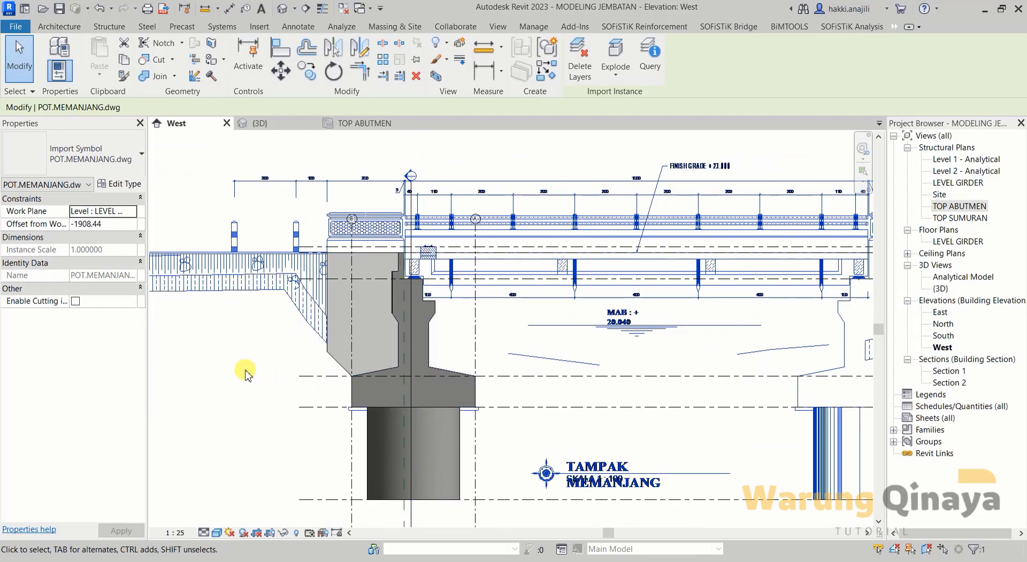
Step: Deselect the drawing and zoom around to check its overlay against the abutment
key(Escape)
scroll(343, 343, down, 3)
scroll(422, 348, down, 1)
scroll(332, 321, up, 1)
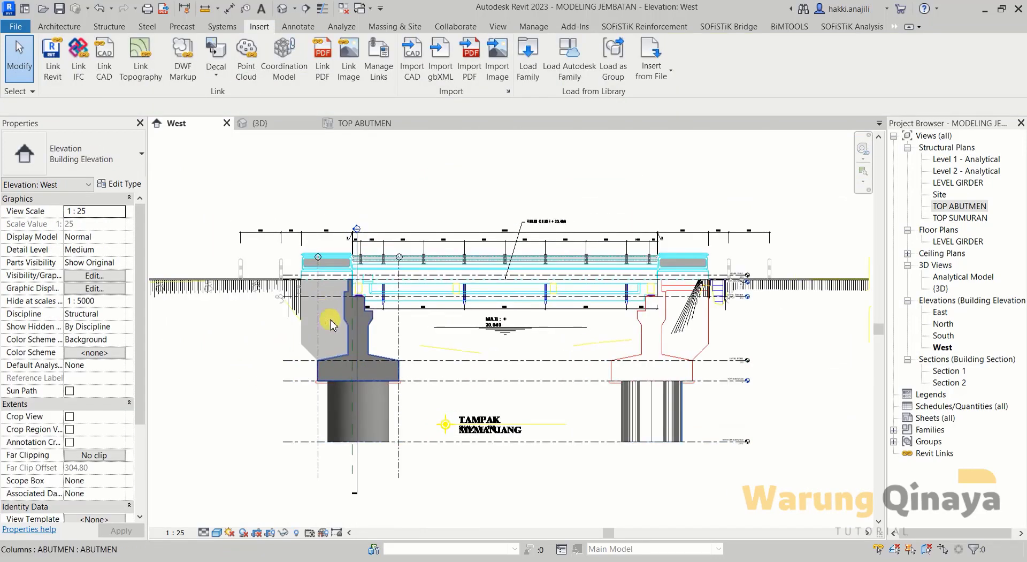
scroll(337, 320, up, 1)
scroll(392, 320, up, 1)
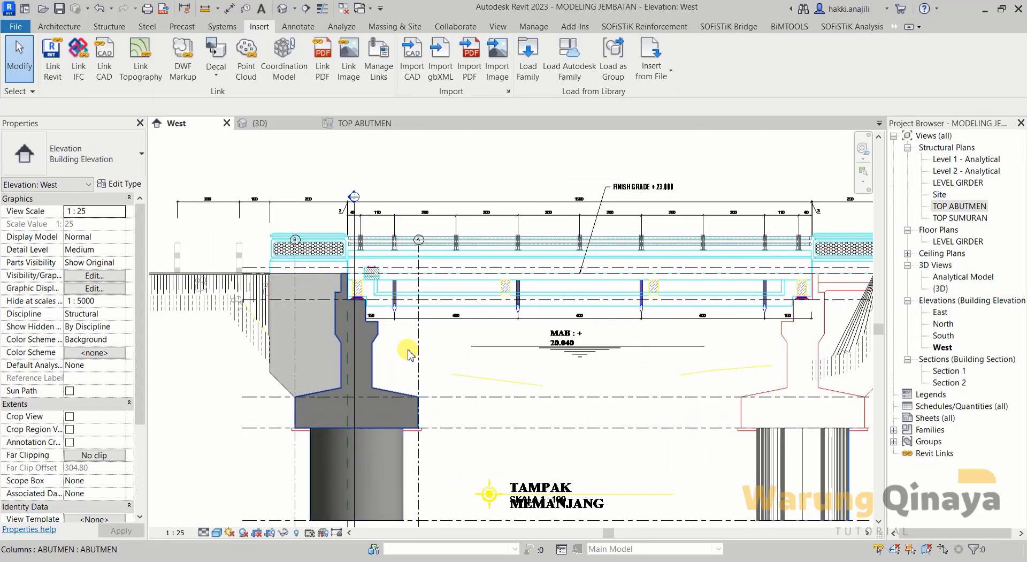
scroll(353, 289, up, 1)
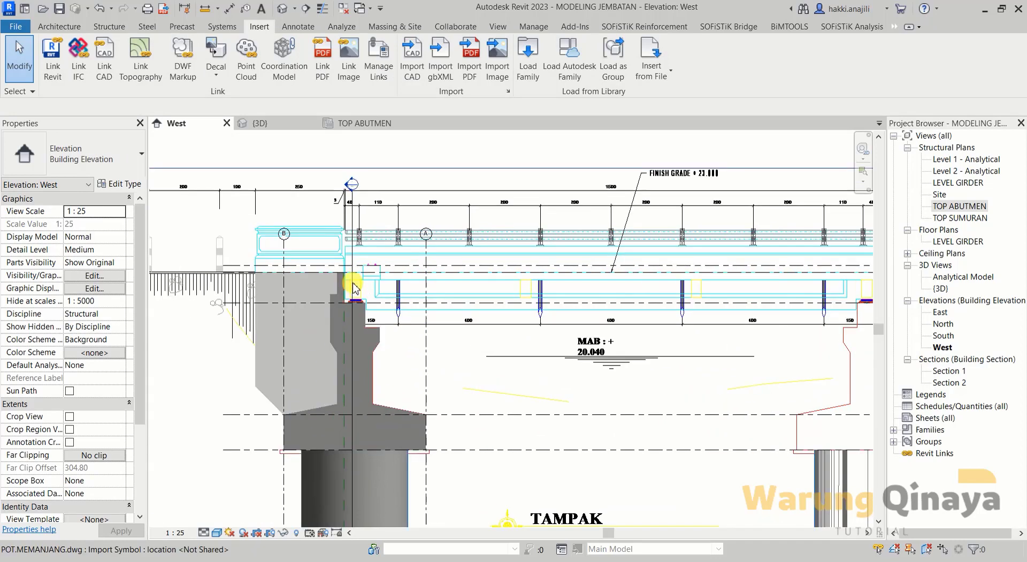
scroll(351, 289, up, 1)
scroll(352, 299, down, 1)
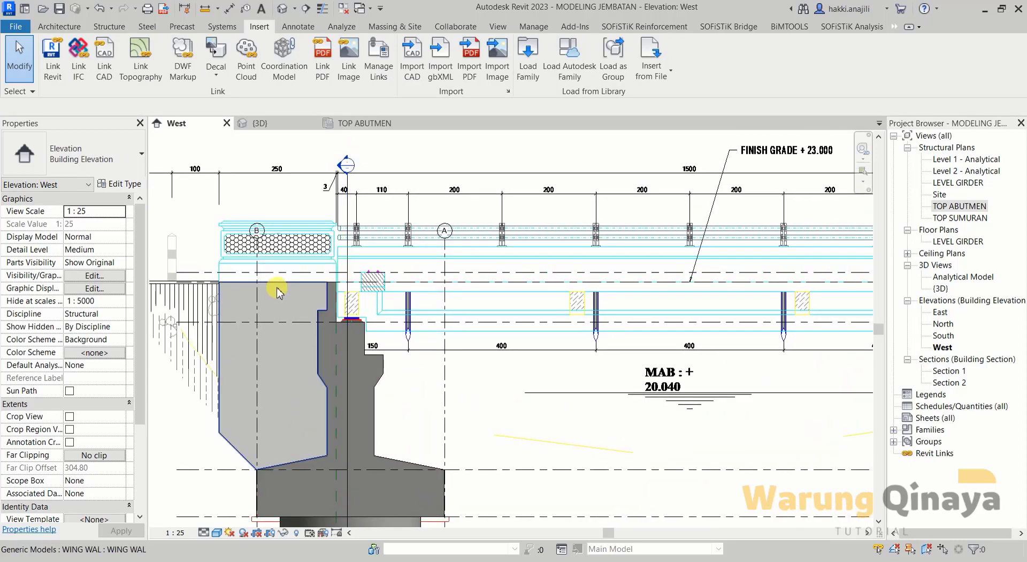
scroll(275, 289, down, 1)
middle_drag(423, 331, 423, 331)
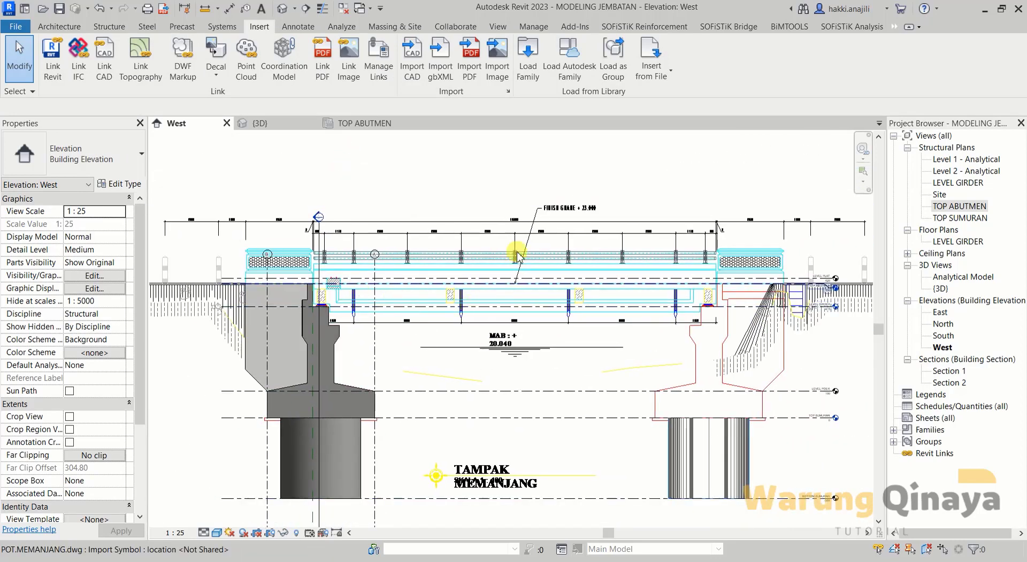
scroll(344, 287, up, 1)
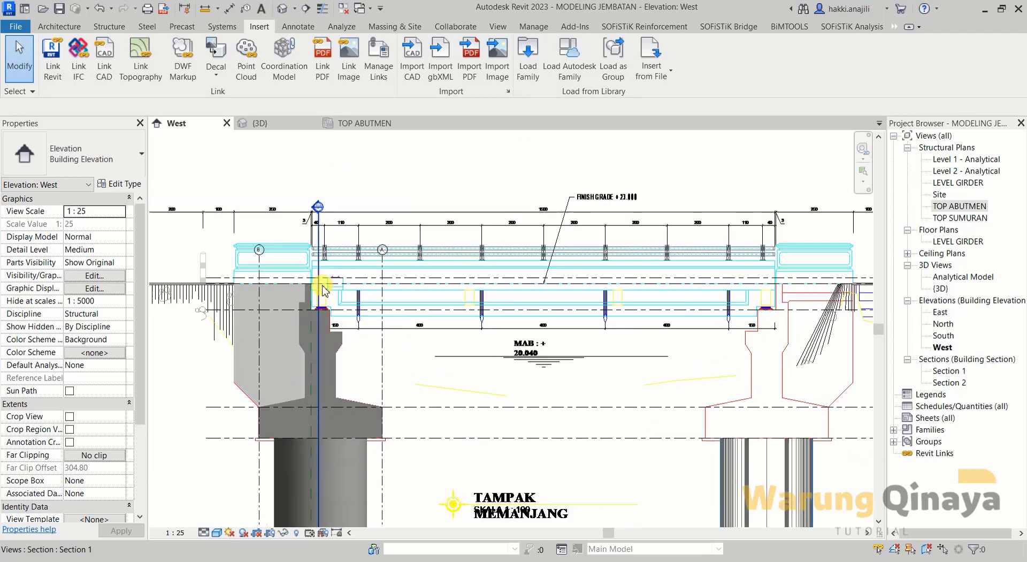
scroll(340, 289, up, 1)
scroll(339, 291, up, 1)
scroll(332, 271, up, 2)
scroll(329, 263, up, 1)
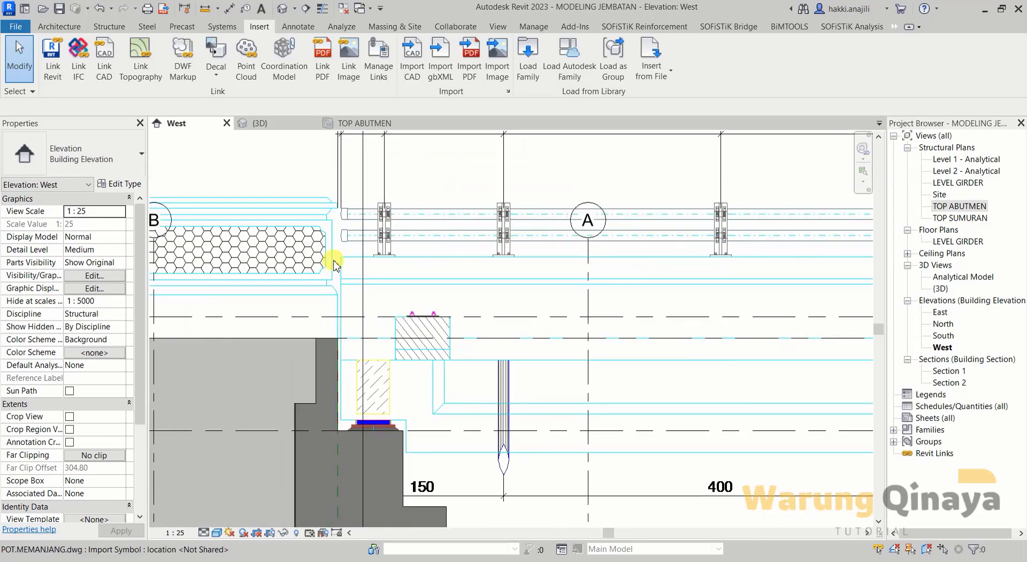
Step: Confirm the girder bearing rests on the abutment seat, then bring up the Structure tools
middle_drag(332, 257, 322, 309)
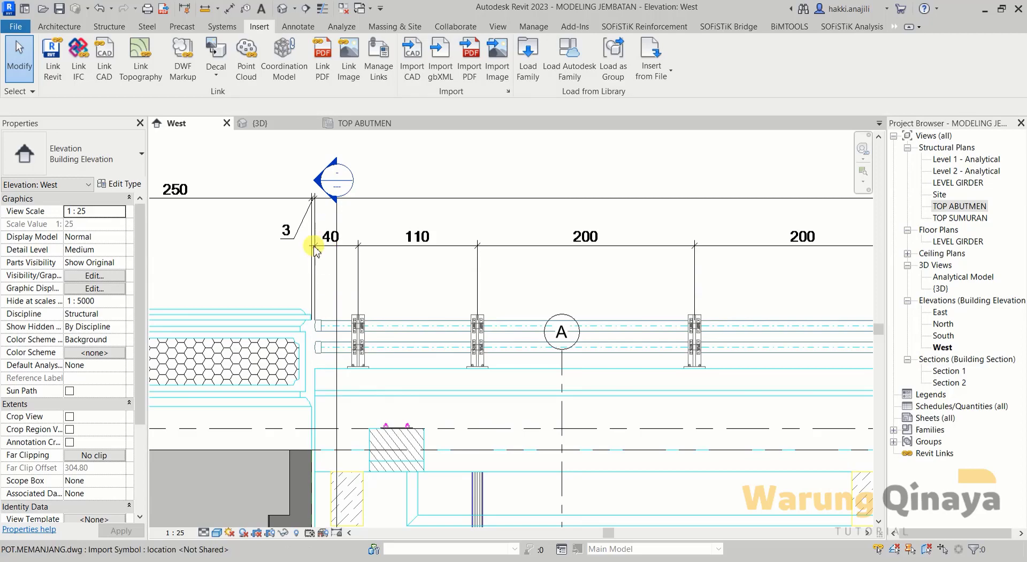
middle_drag(337, 259, 340, 291)
scroll(342, 292, up, 1)
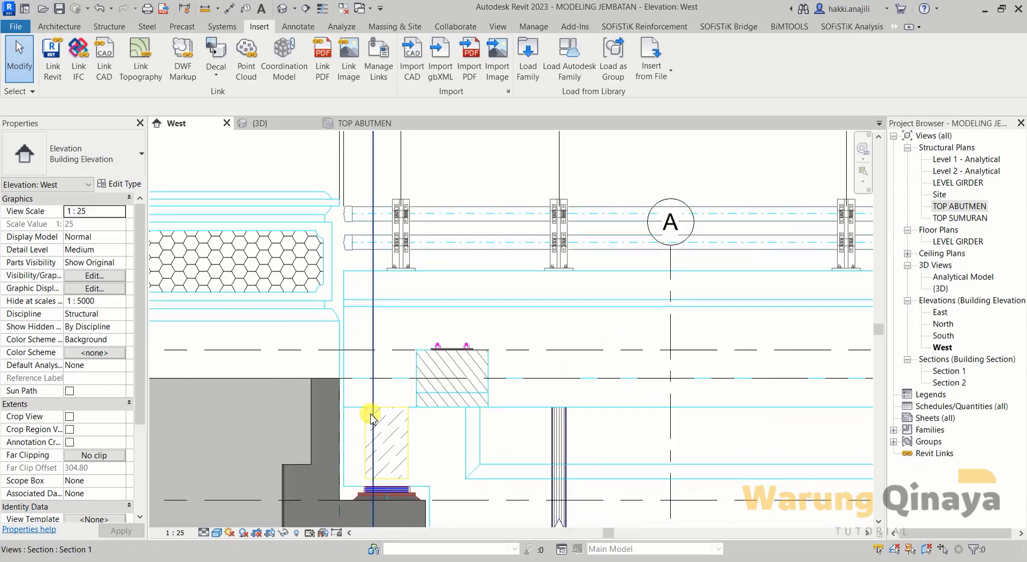
middle_drag(373, 418, 372, 308)
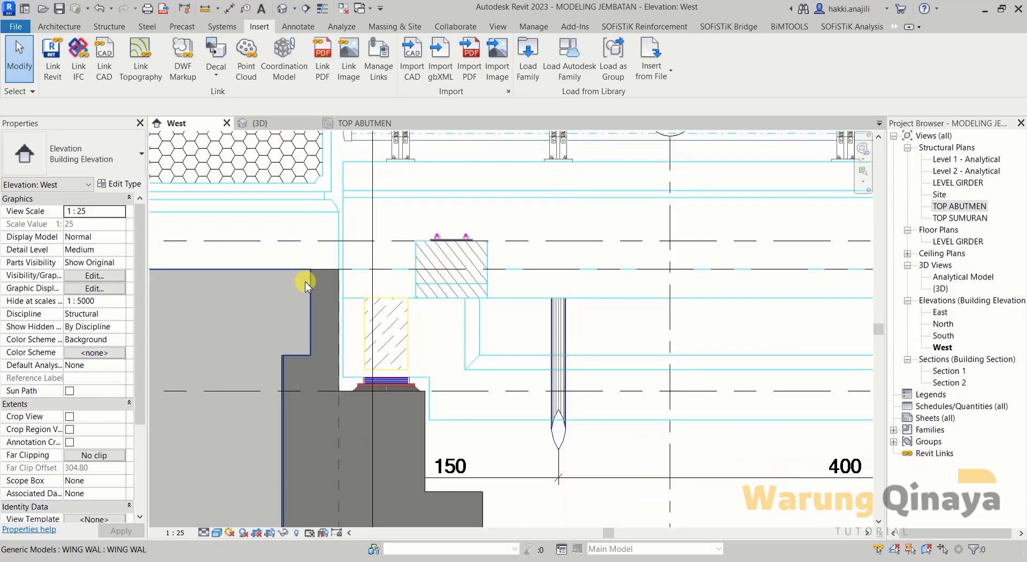
scroll(301, 274, down, 3)
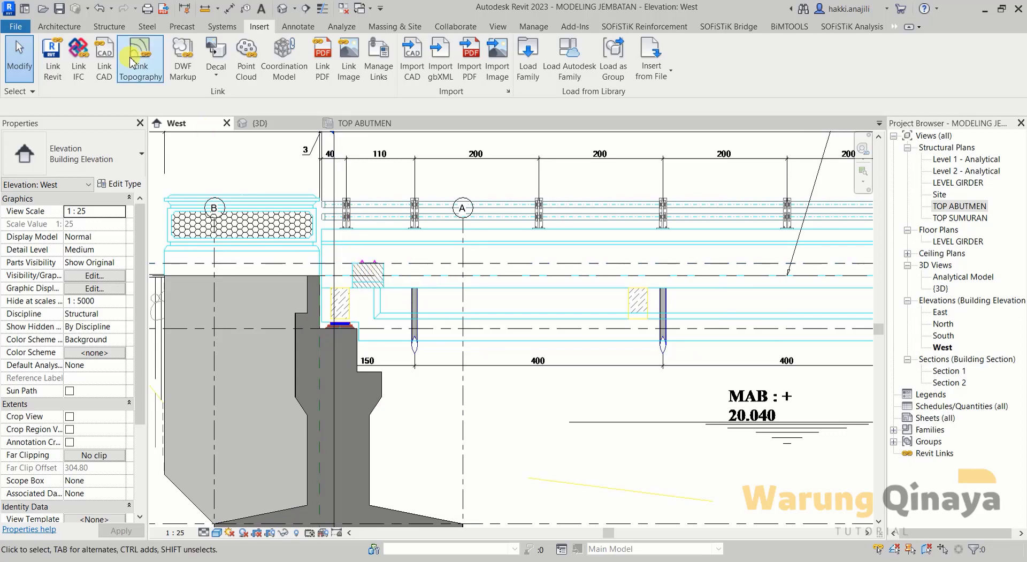
click(123, 27)
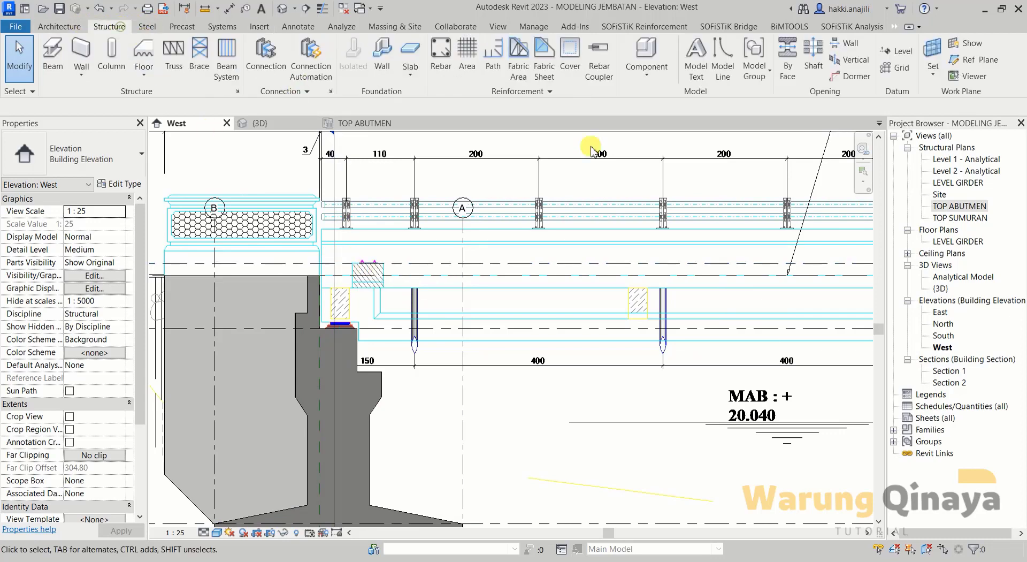
Step: Draw a vertical model line from the deck edge down past the left abutment base
click(721, 81)
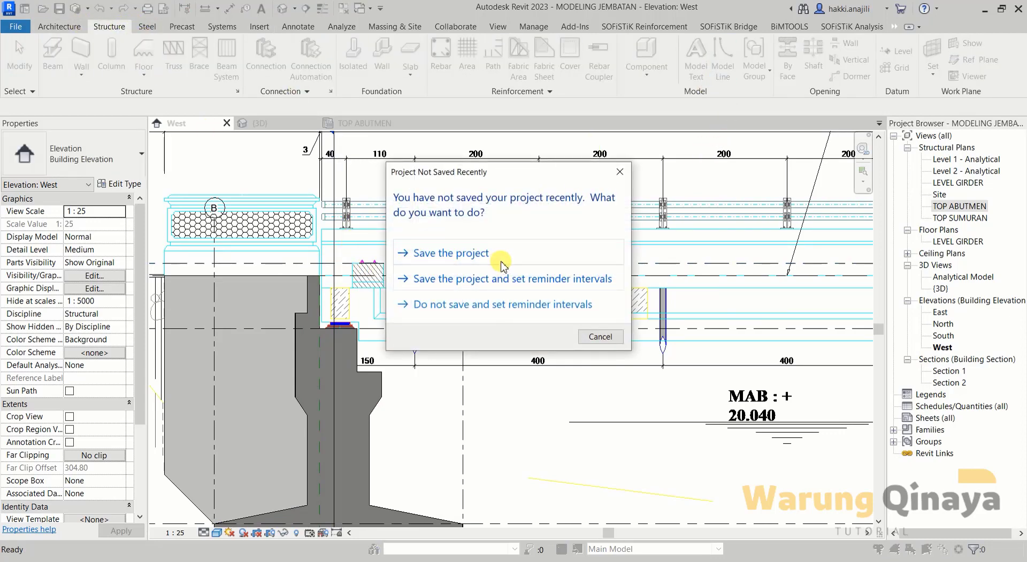
click(522, 256)
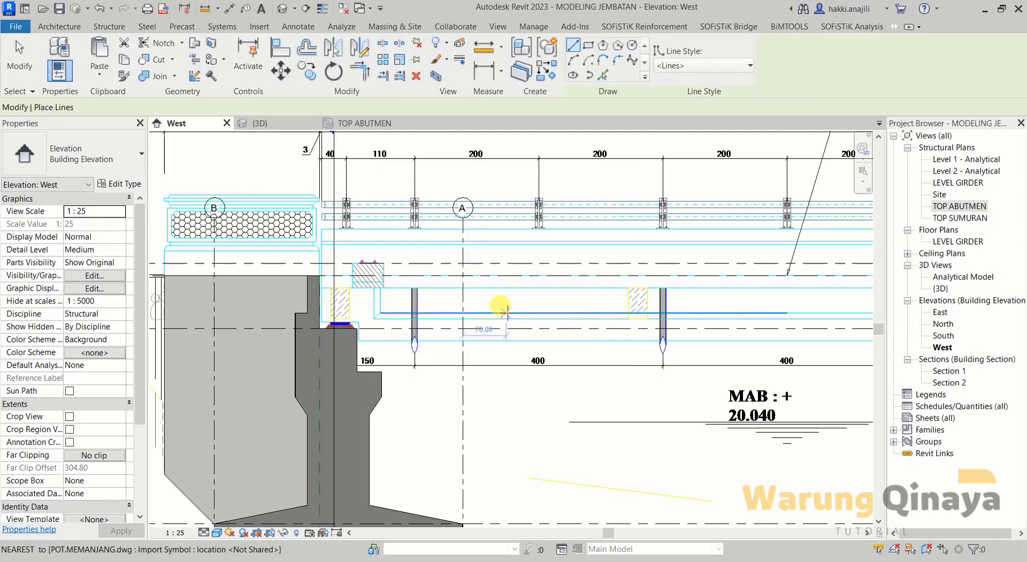
scroll(306, 251, up, 2)
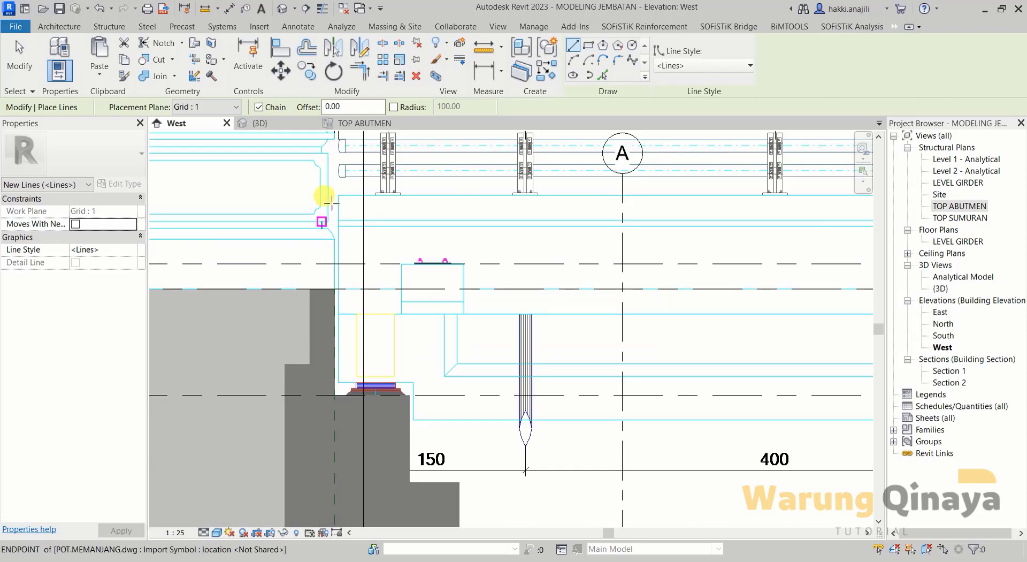
scroll(337, 206, up, 3)
scroll(345, 198, down, 2)
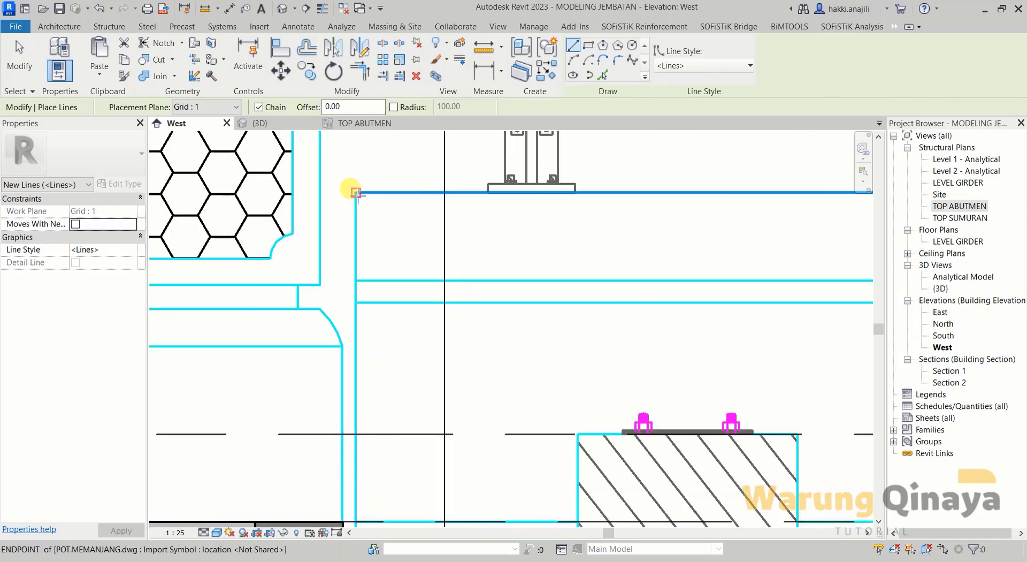
scroll(351, 155, down, 2)
scroll(351, 158, down, 1)
scroll(352, 158, down, 3)
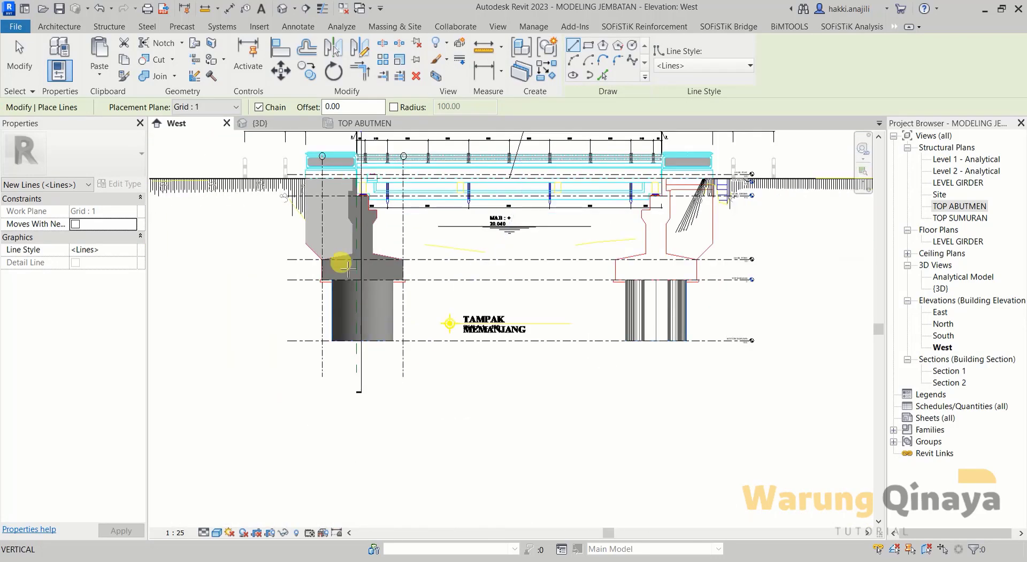
scroll(328, 413, down, 1)
key(Escape)
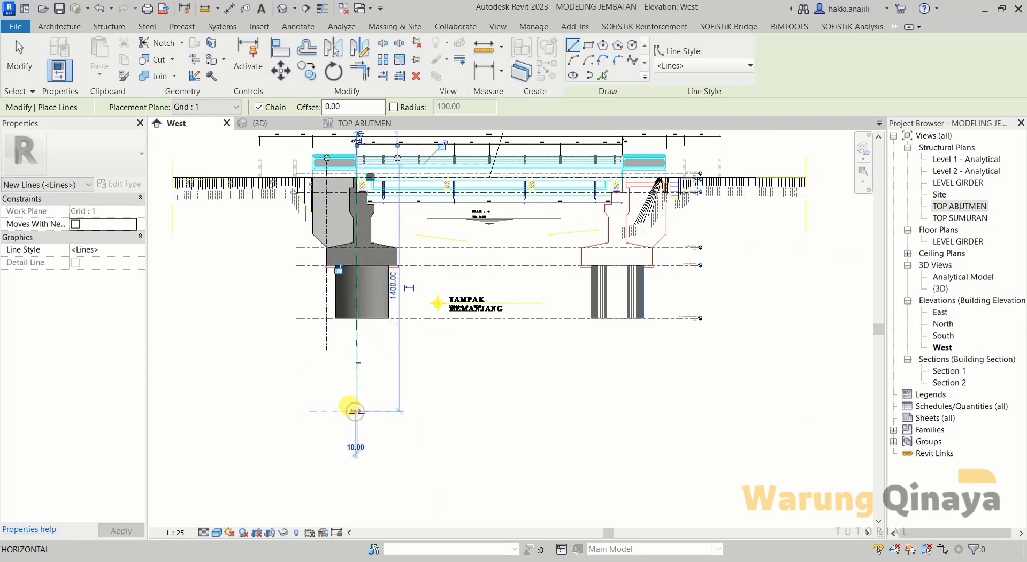
key(Escape)
middle_drag(358, 369, 327, 392)
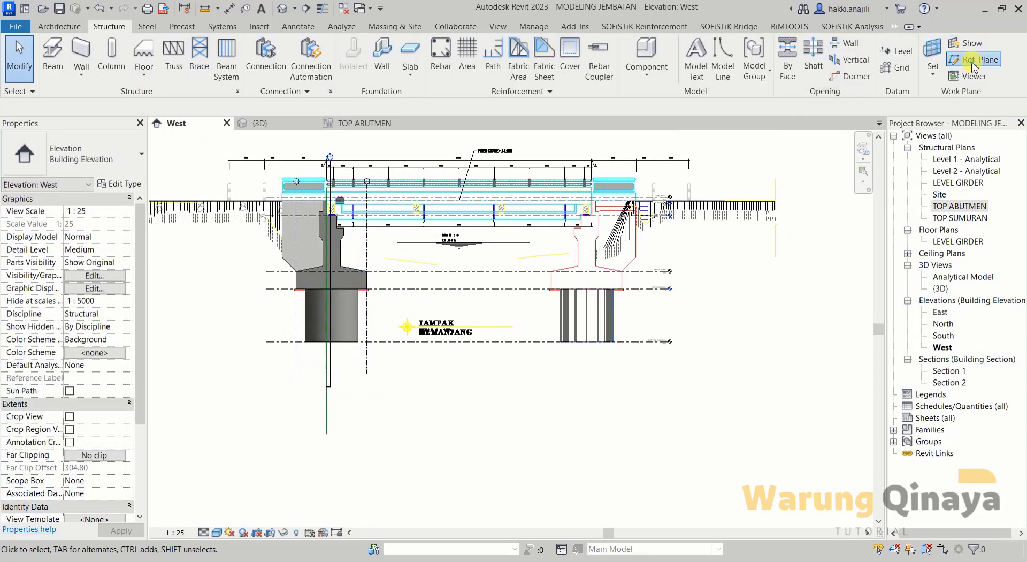
Step: Place a reference plane (RP) with Pick Lines at a 1500 offset from the model line
key(r)
key(p)
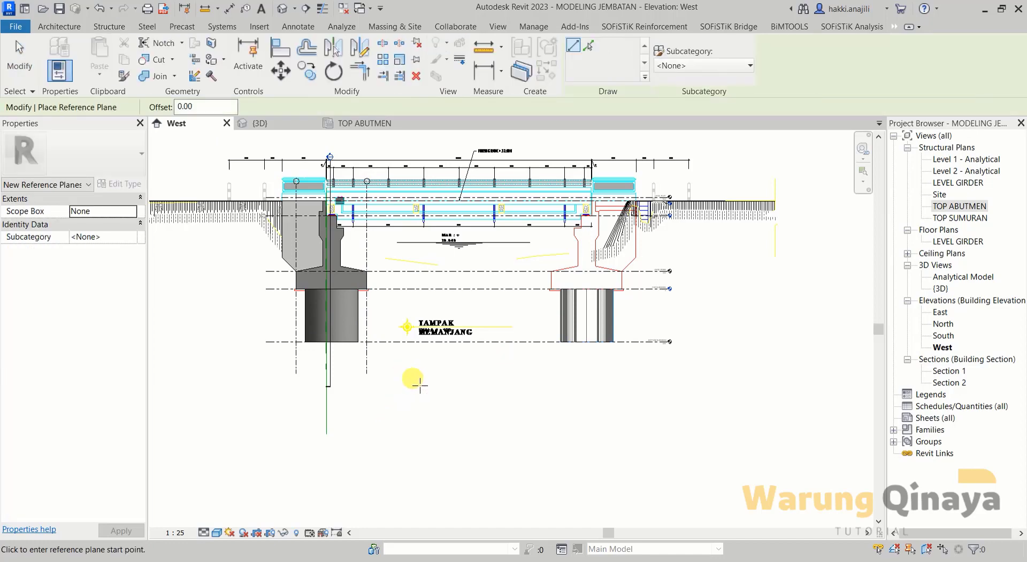
middle_drag(417, 396, 379, 414)
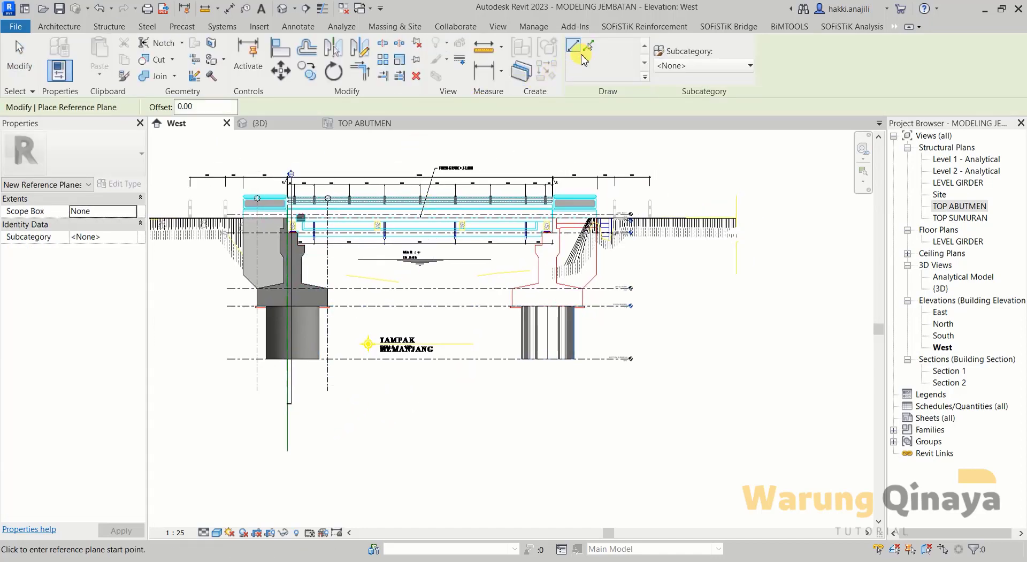
scroll(316, 246, up, 2)
click(588, 45)
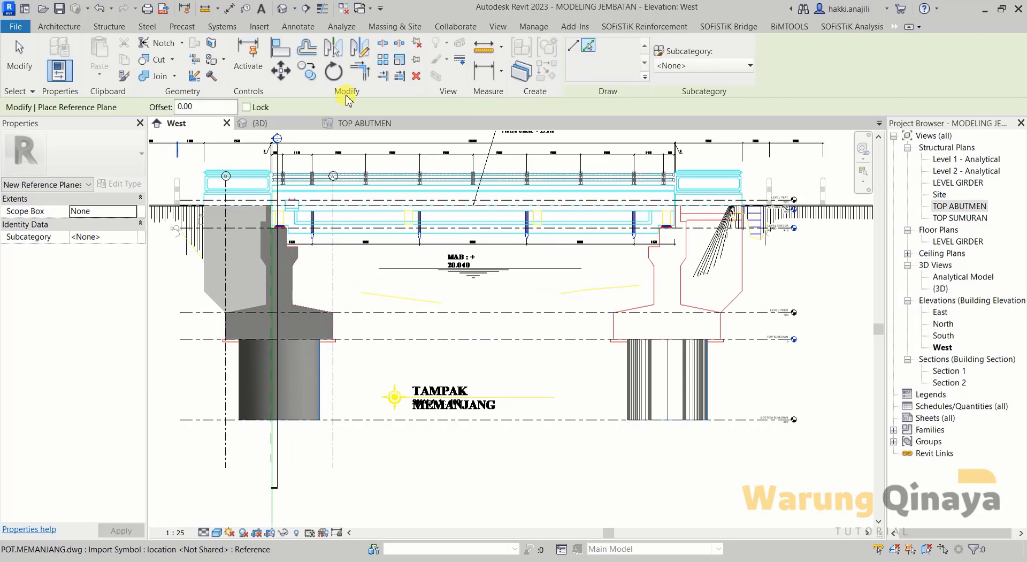
double_click(199, 106)
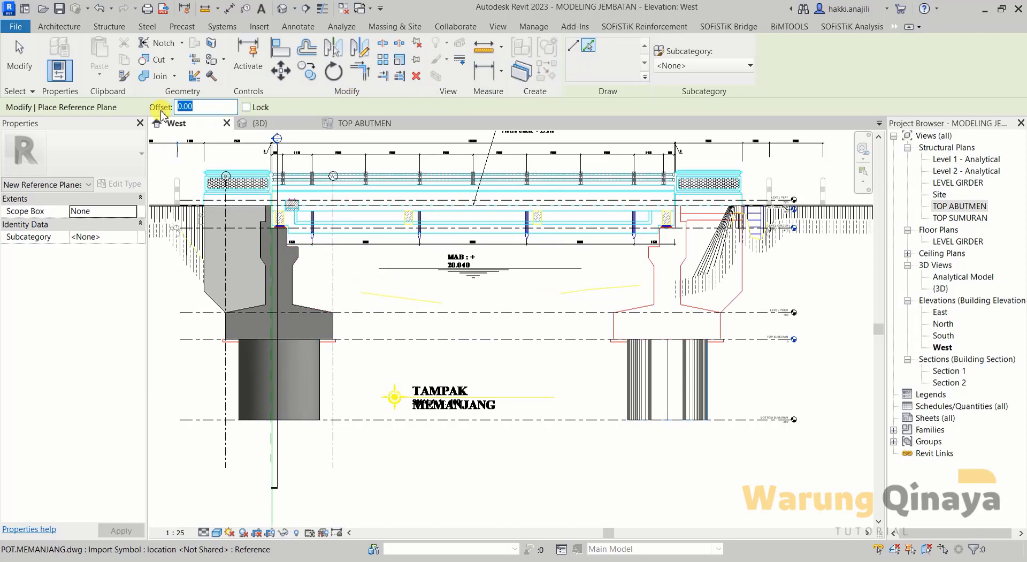
text(15)
key(Return)
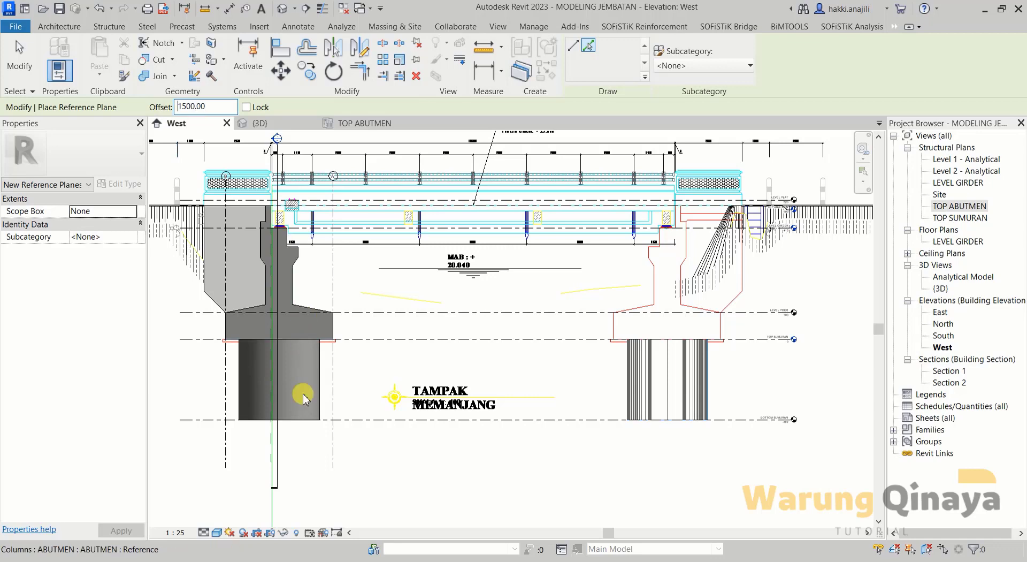
scroll(316, 422, down, 2)
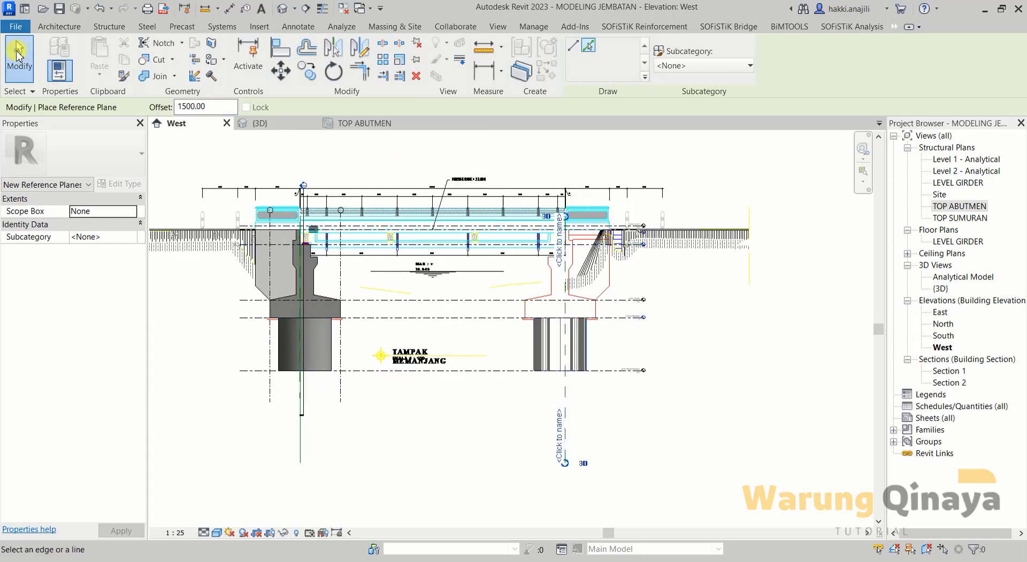
key(Escape)
key(Escape)
key(Escape)
Step: Select the new reference plane to verify its 1500.00 offset dimension
scroll(589, 428, up, 2)
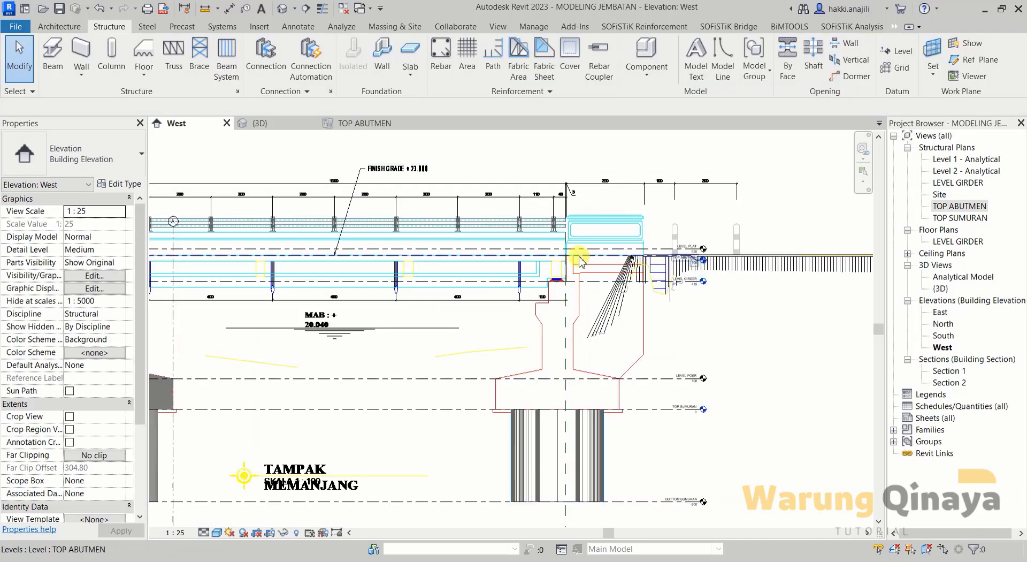
scroll(580, 490, down, 2)
click(572, 473)
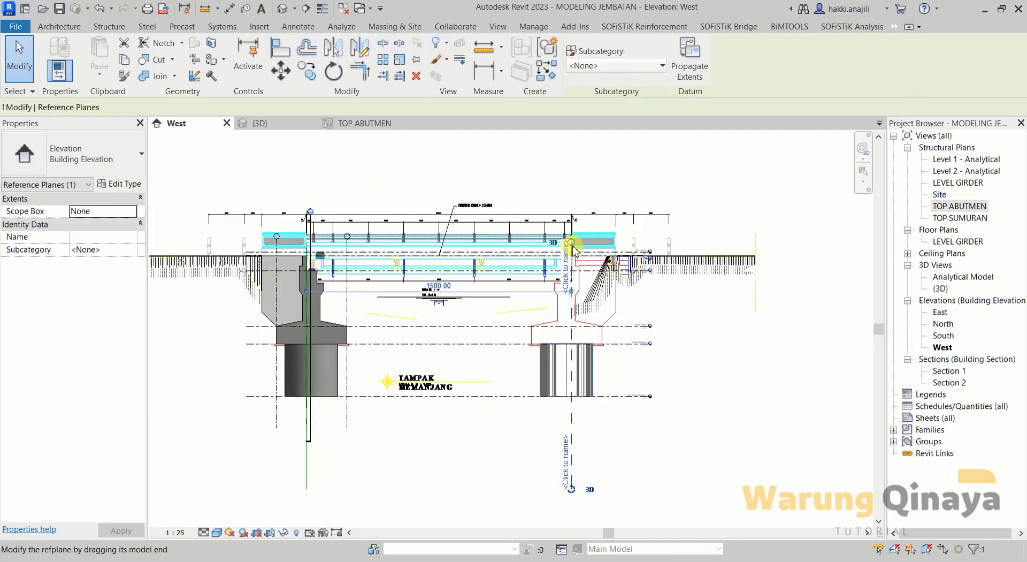
key(Escape)
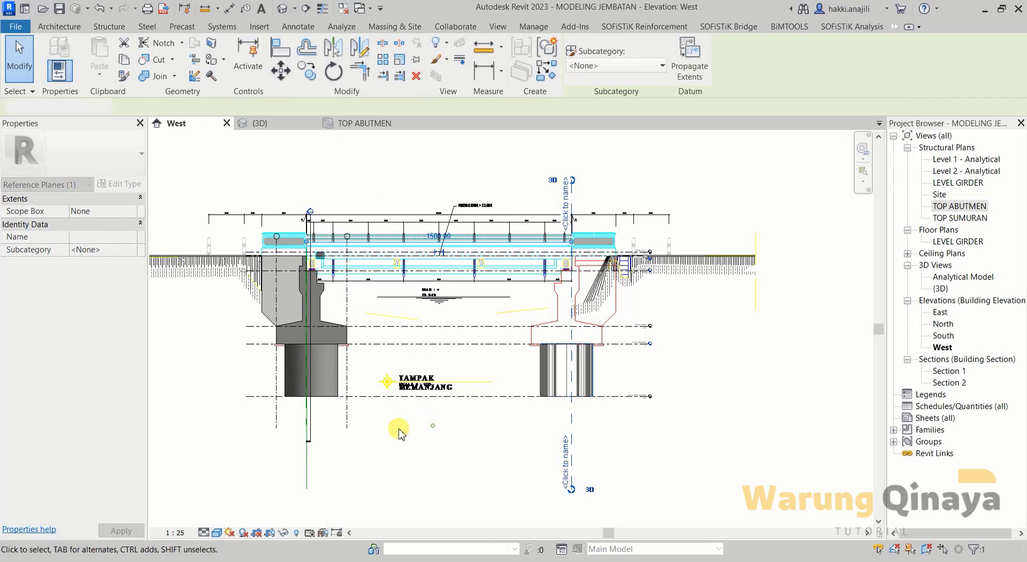
scroll(500, 257, up, 1)
scroll(527, 271, down, 2)
scroll(495, 282, up, 2)
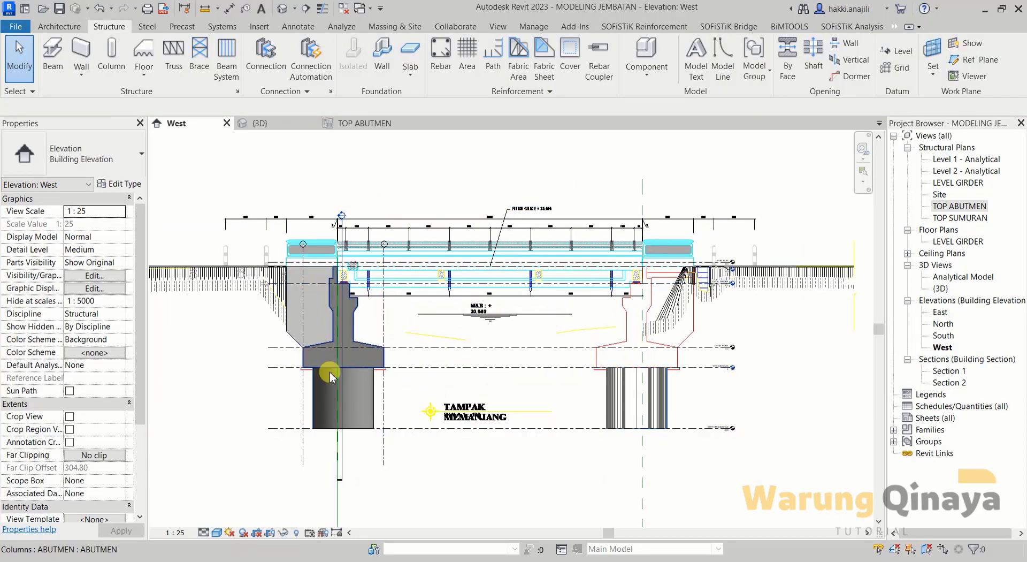
Step: Draw a line from the footing corner to the level intersection
middle_drag(337, 342, 321, 306)
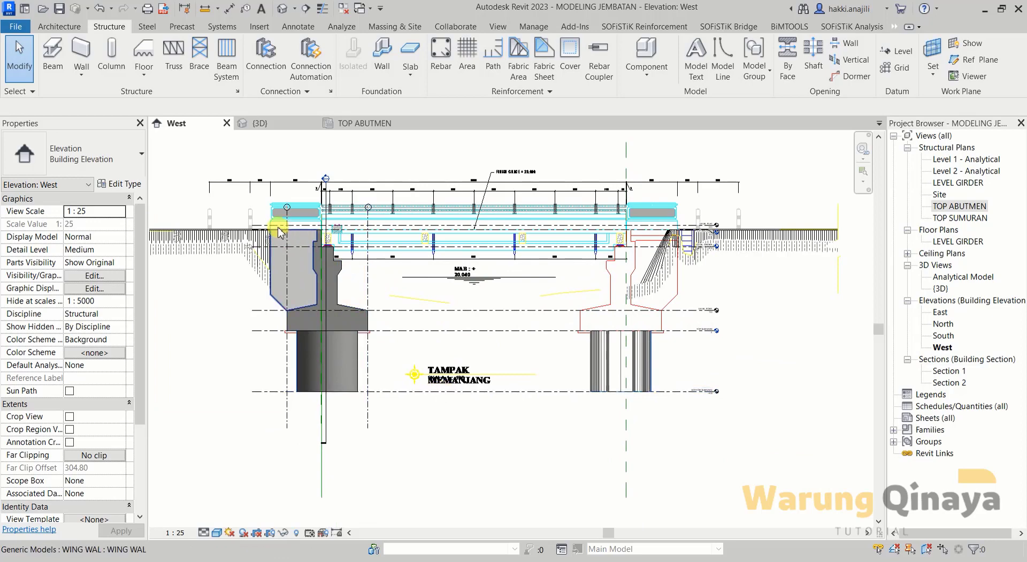
scroll(269, 231, up, 1)
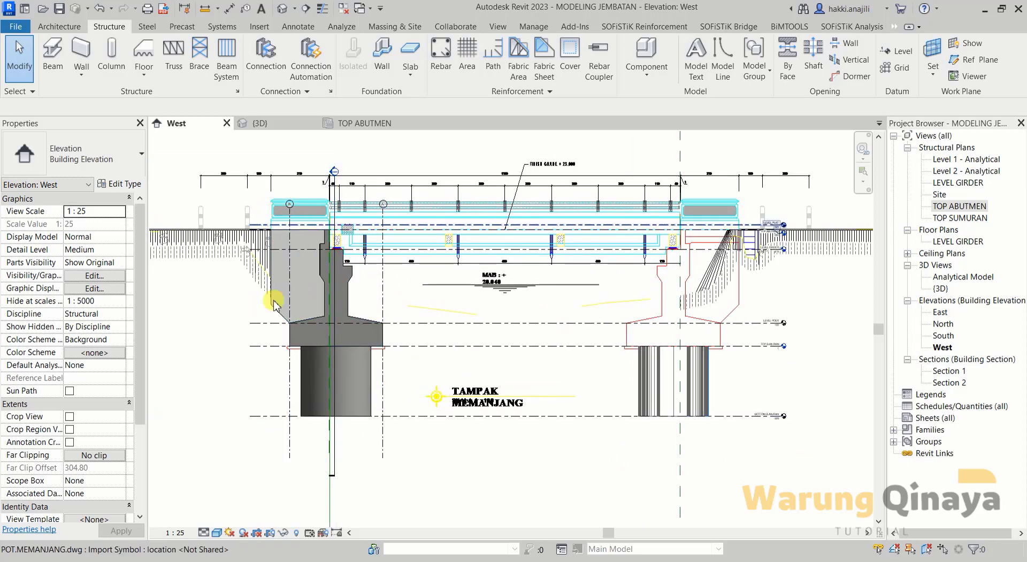
middle_drag(505, 449, 505, 450)
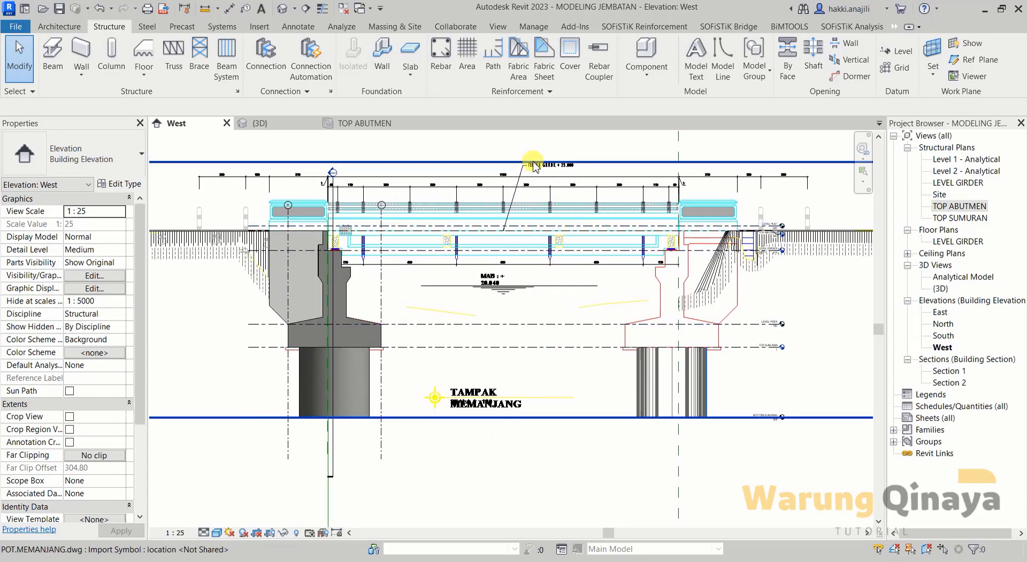
scroll(538, 163, up, 1)
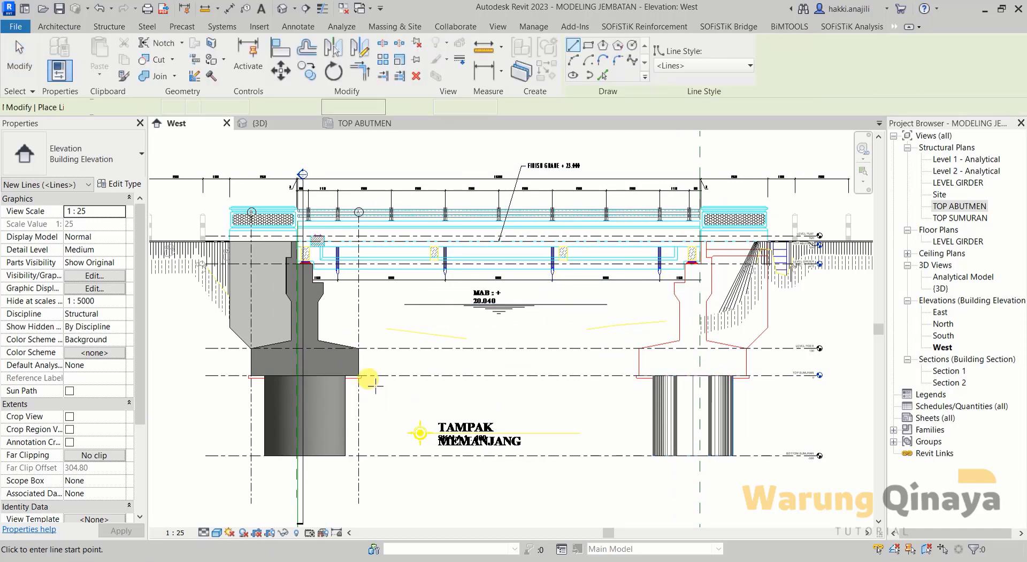
scroll(359, 373, up, 2)
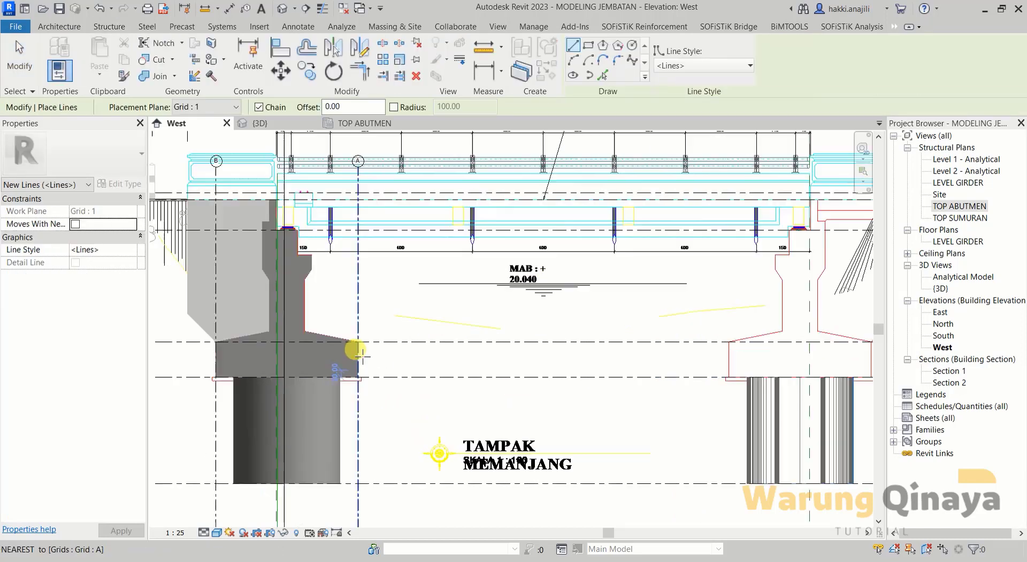
scroll(360, 356, up, 1)
click(323, 338)
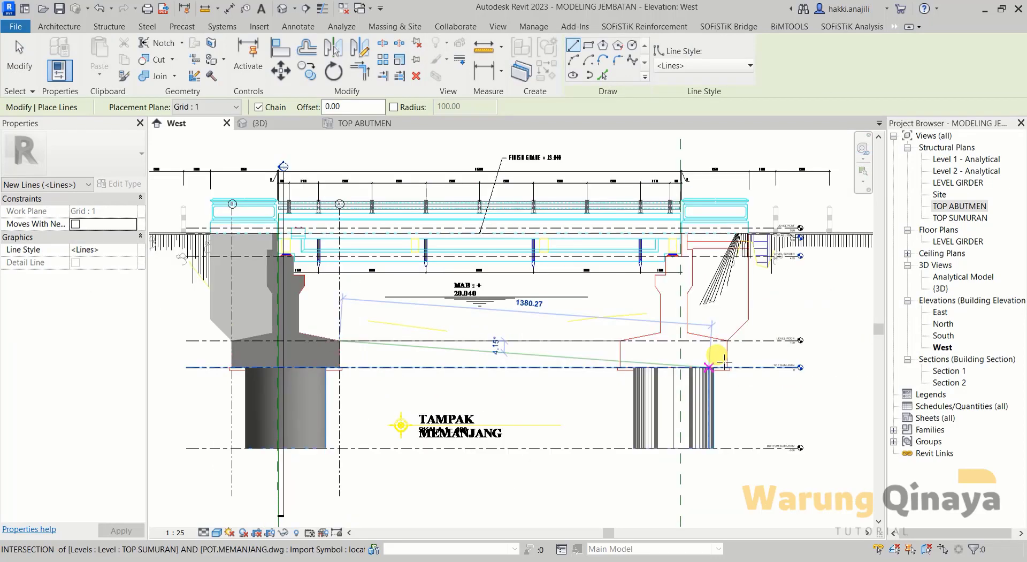
scroll(321, 340, down, 3)
click(627, 340)
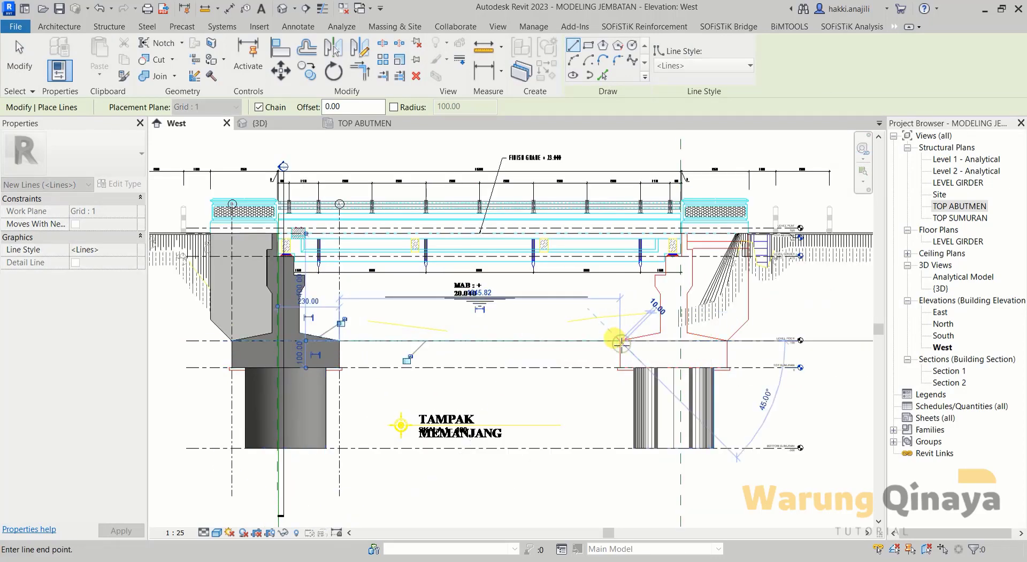
key(Escape)
key(Escape)
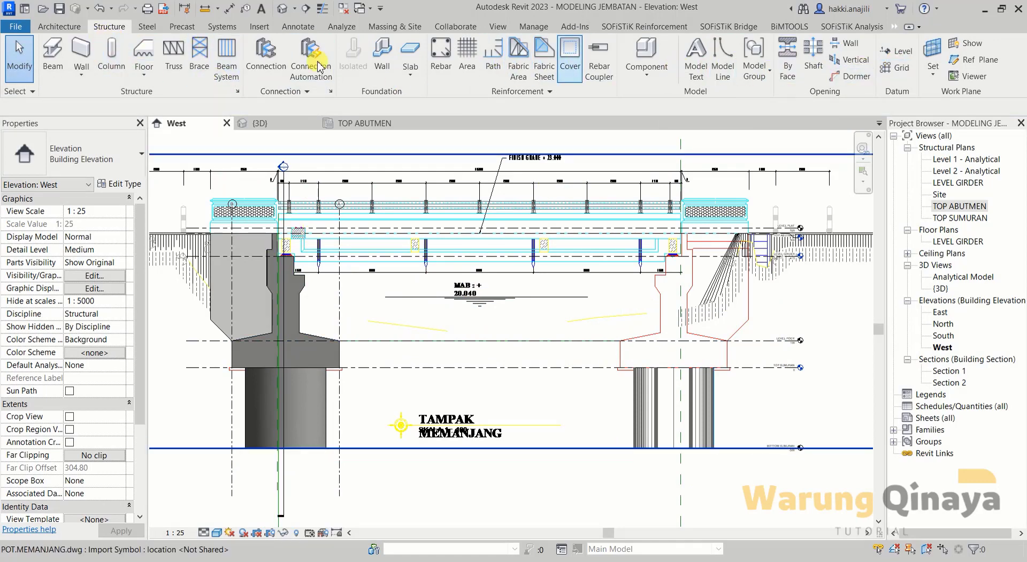
Step: Draw a vertical model line at the span centre, from below to above the deck
click(742, 65)
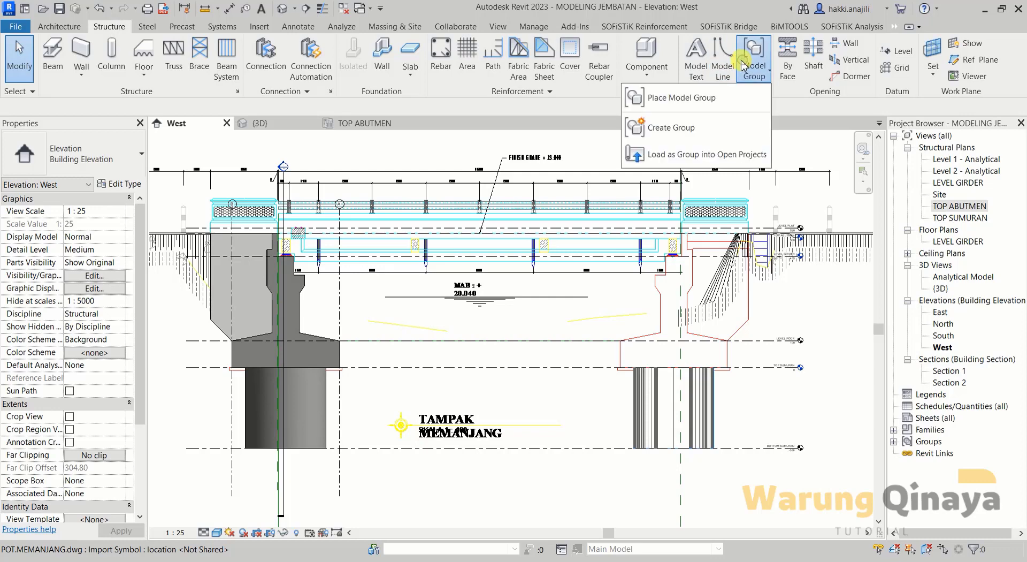
click(723, 65)
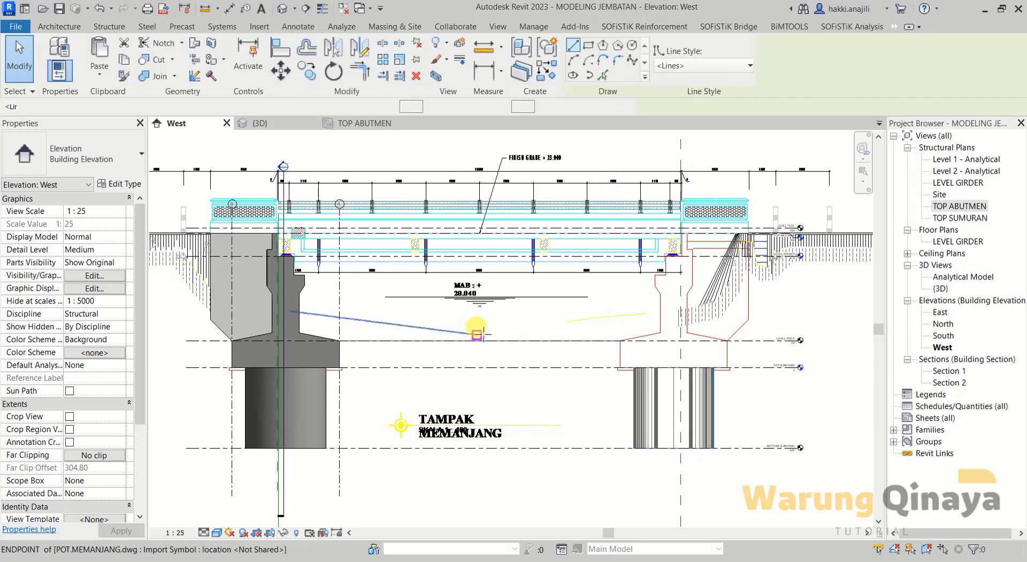
click(480, 339)
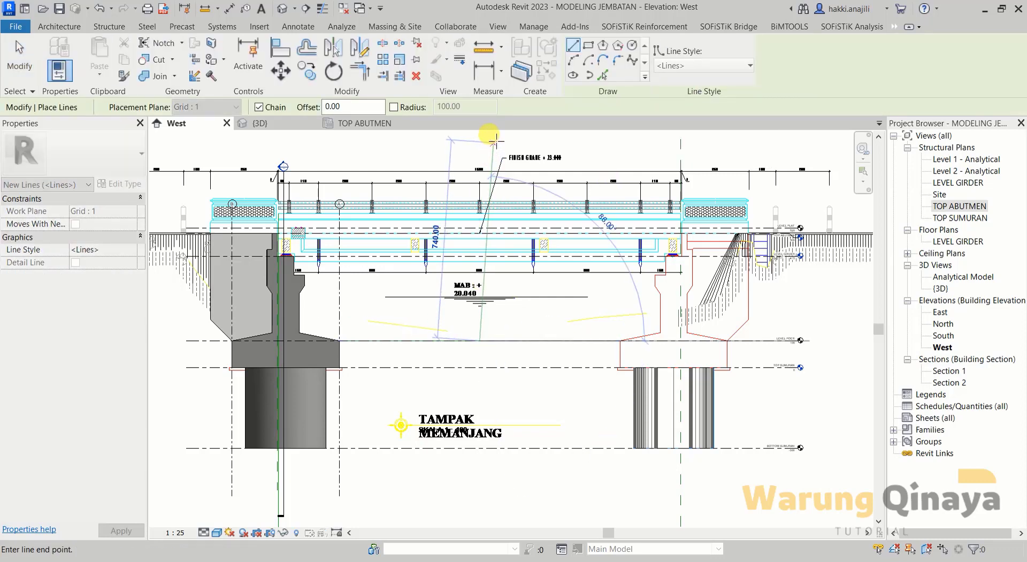
click(480, 136)
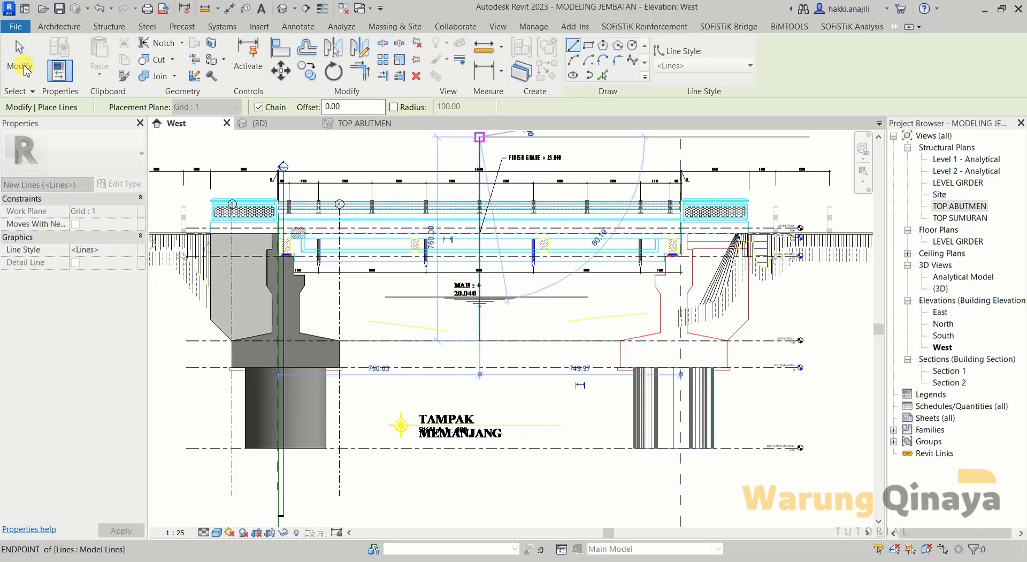
click(25, 69)
middle_drag(441, 252, 431, 272)
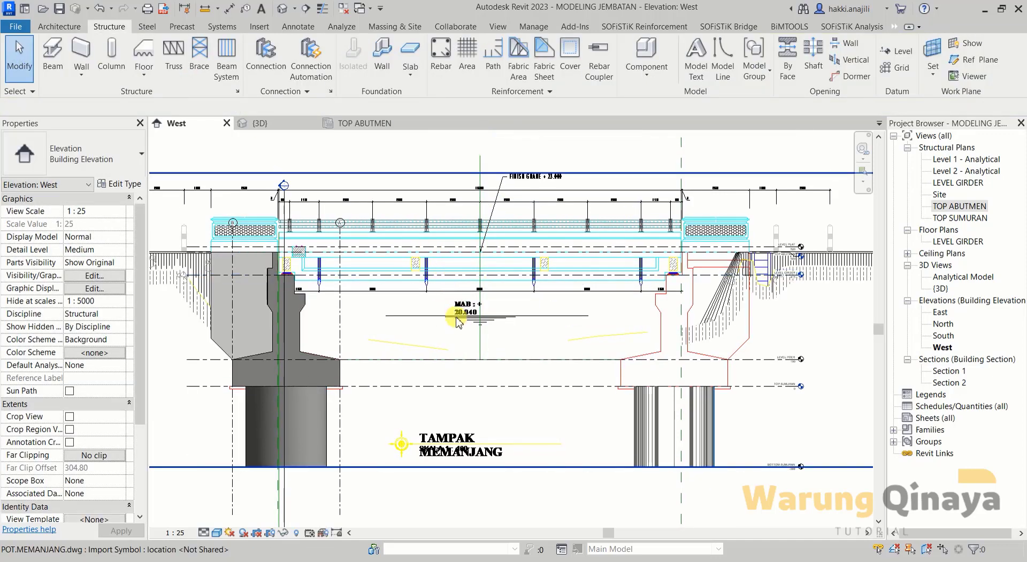
Step: Select the left abutment's wing wall, sumuran column and abutment body
middle_drag(457, 321, 446, 310)
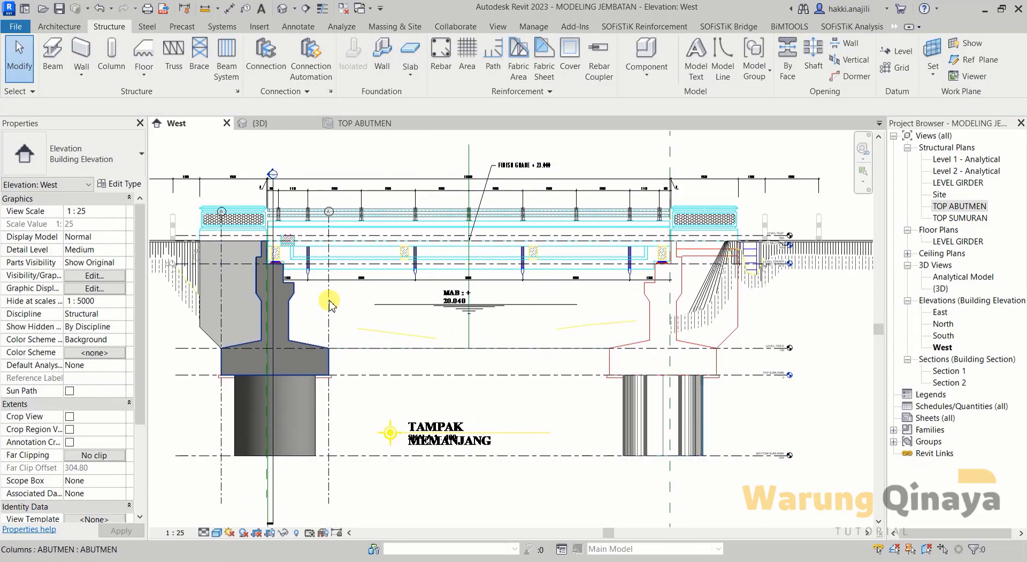
middle_drag(310, 363, 298, 364)
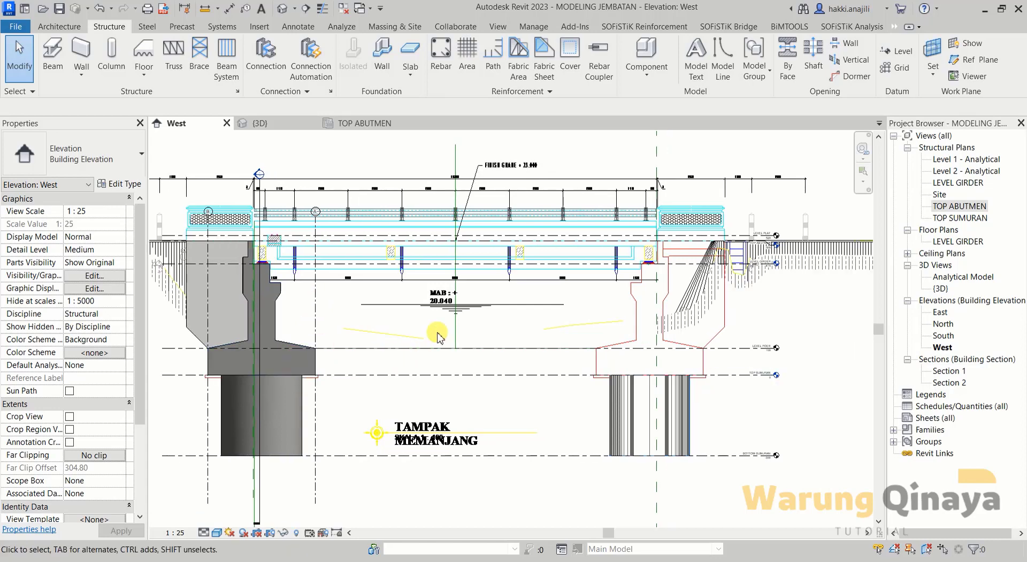
scroll(438, 336, down, 2)
scroll(286, 349, up, 2)
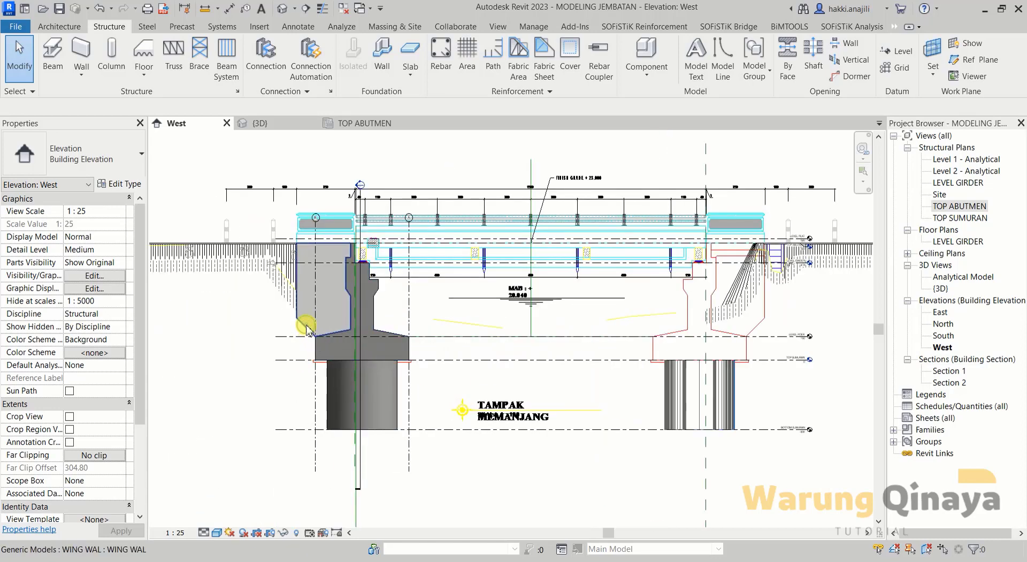
click(308, 328)
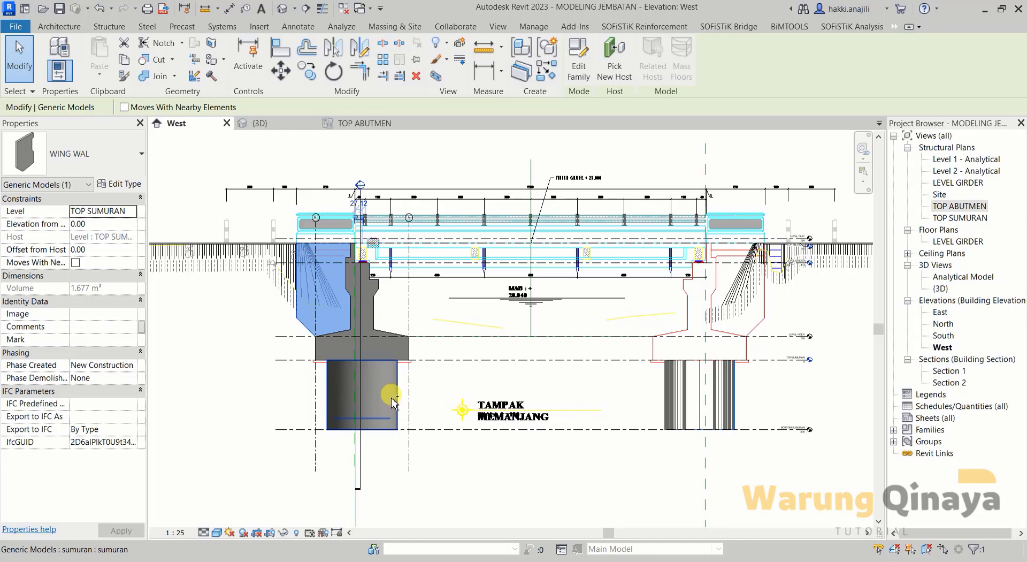
ctrl+click(399, 395)
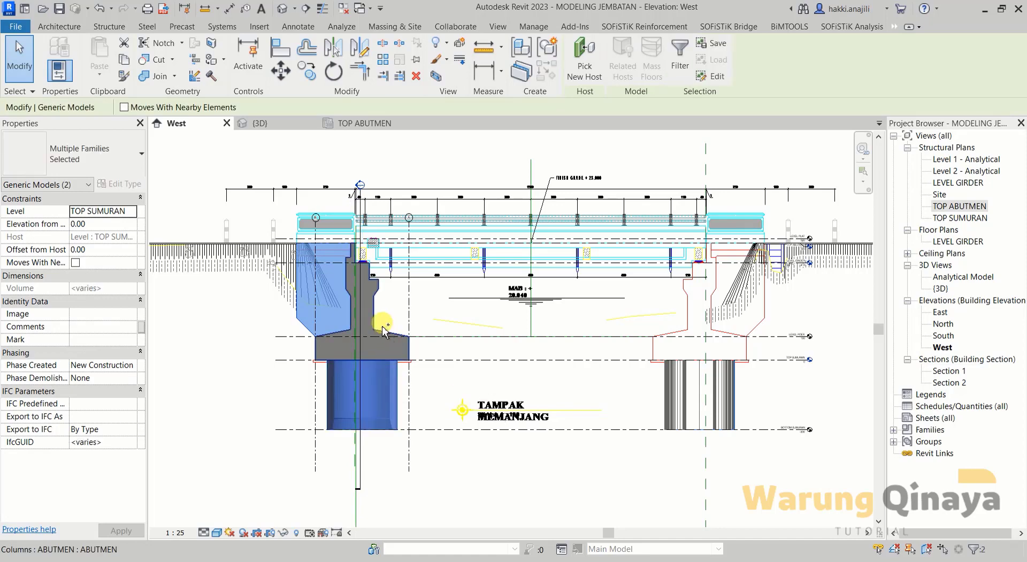
ctrl+click(376, 307)
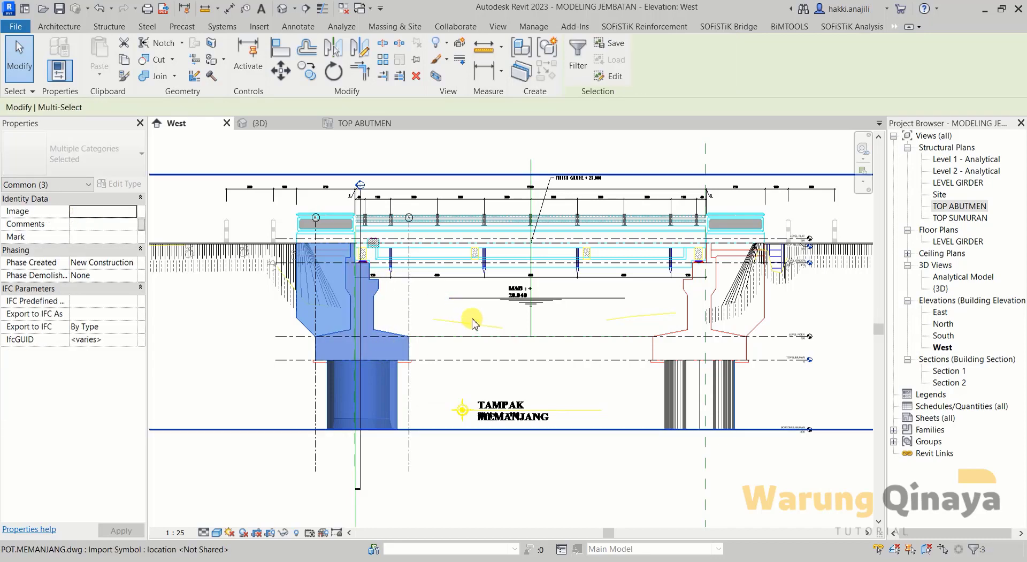
Step: Mirror a copy of the selection across a vertical axis at midspan, then clear the selection
click(358, 48)
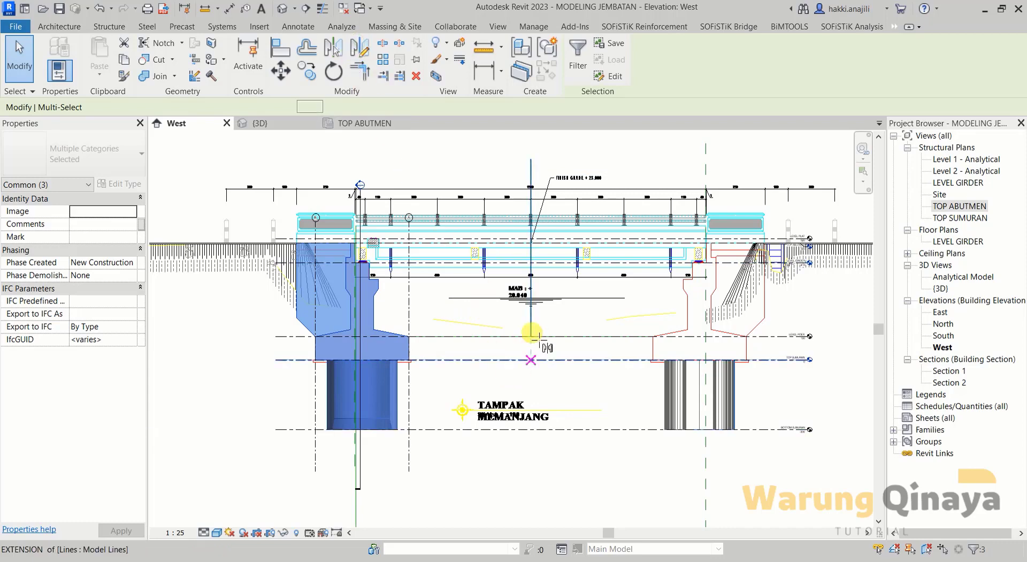
click(532, 336)
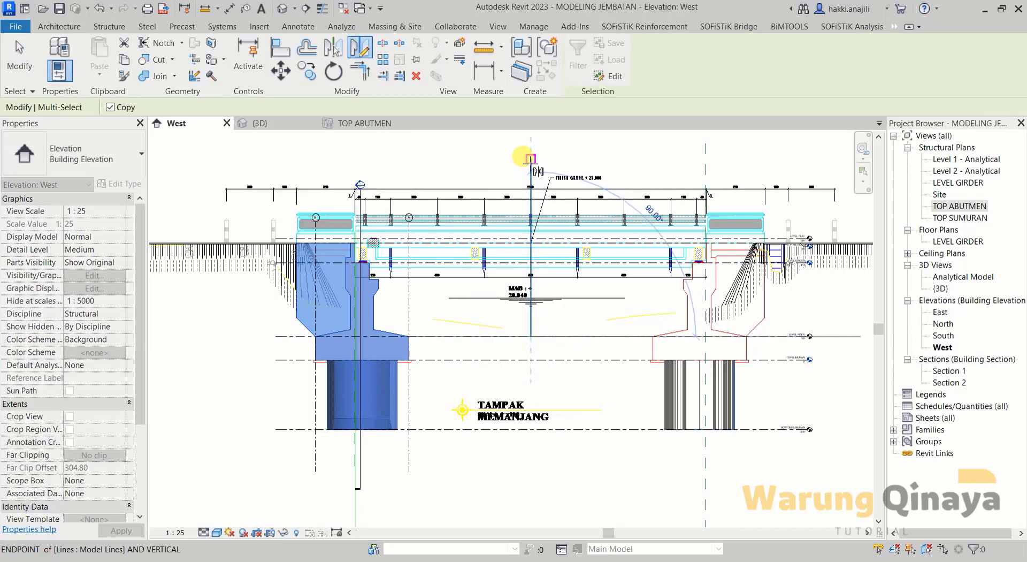
click(530, 163)
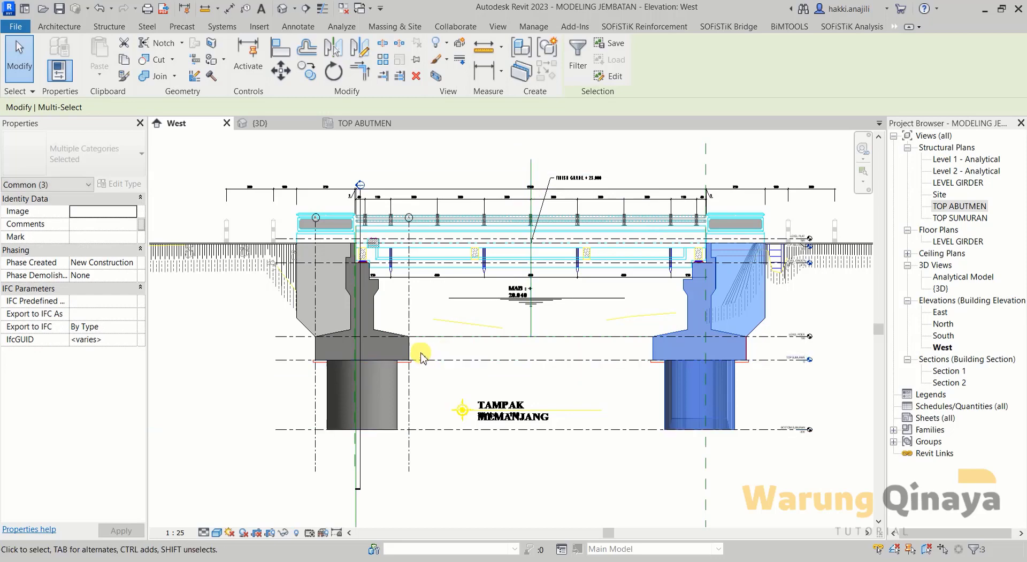
scroll(423, 351, down, 1)
key(Escape)
Step: Pan and zoom along the bridge elevation to inspect the new right abutment
scroll(592, 284, up, 1)
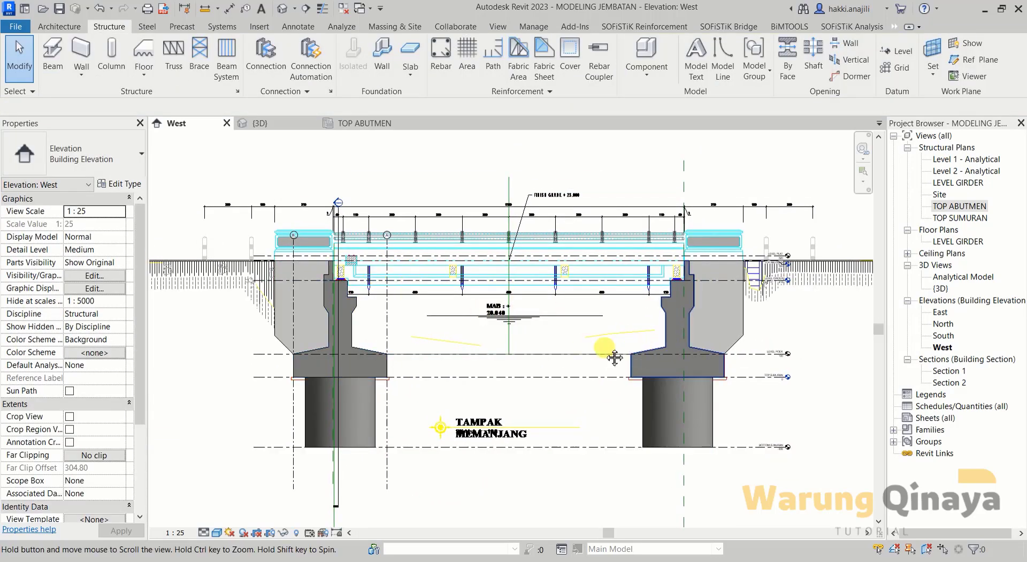
scroll(608, 349, up, 2)
middle_drag(609, 349, 432, 315)
scroll(639, 293, down, 3)
scroll(639, 293, down, 2)
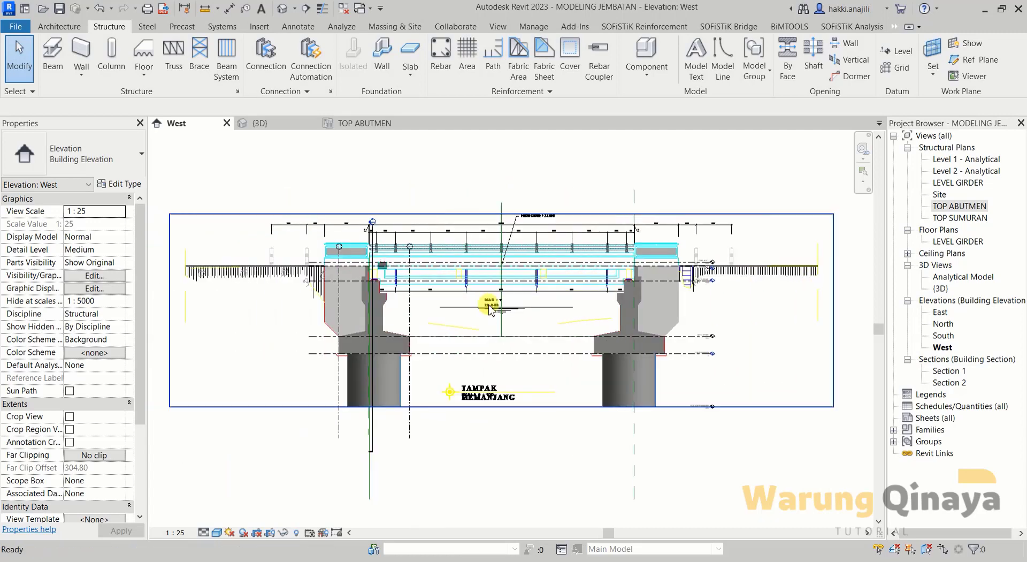
scroll(580, 306, up, 1)
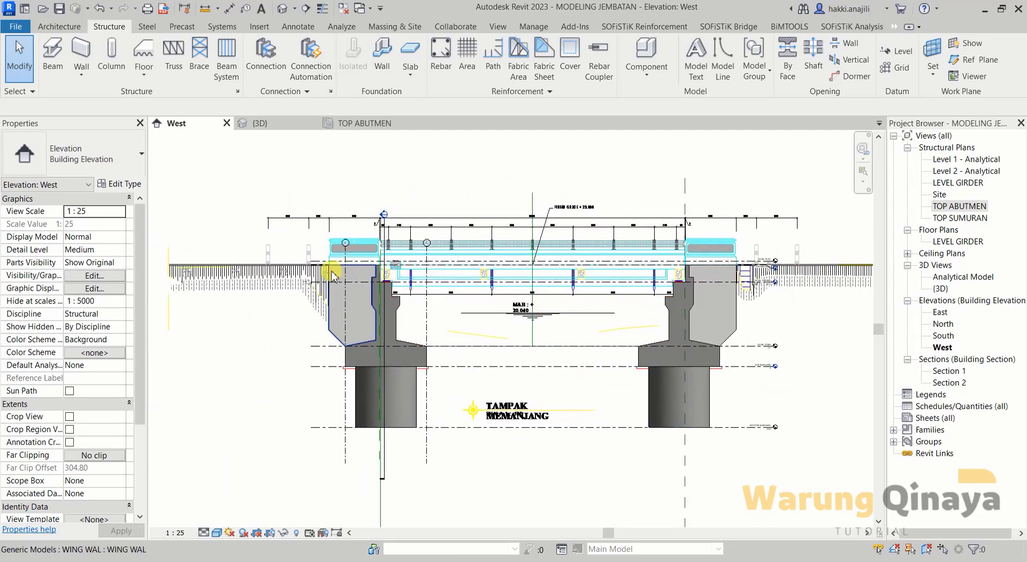
scroll(321, 273, up, 1)
middle_drag(516, 290, 344, 293)
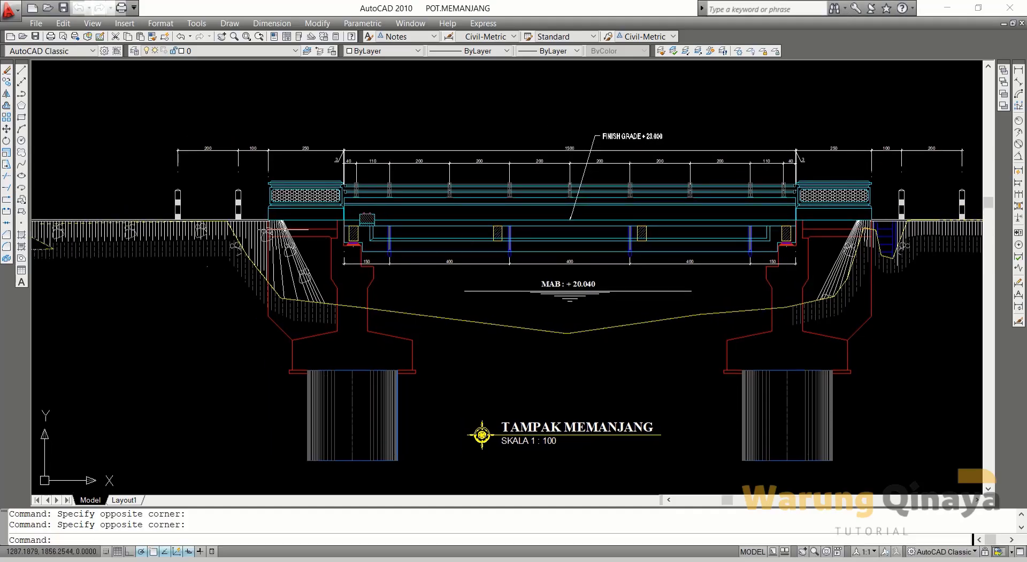
scroll(299, 227, up, 5)
scroll(516, 248, down, 3)
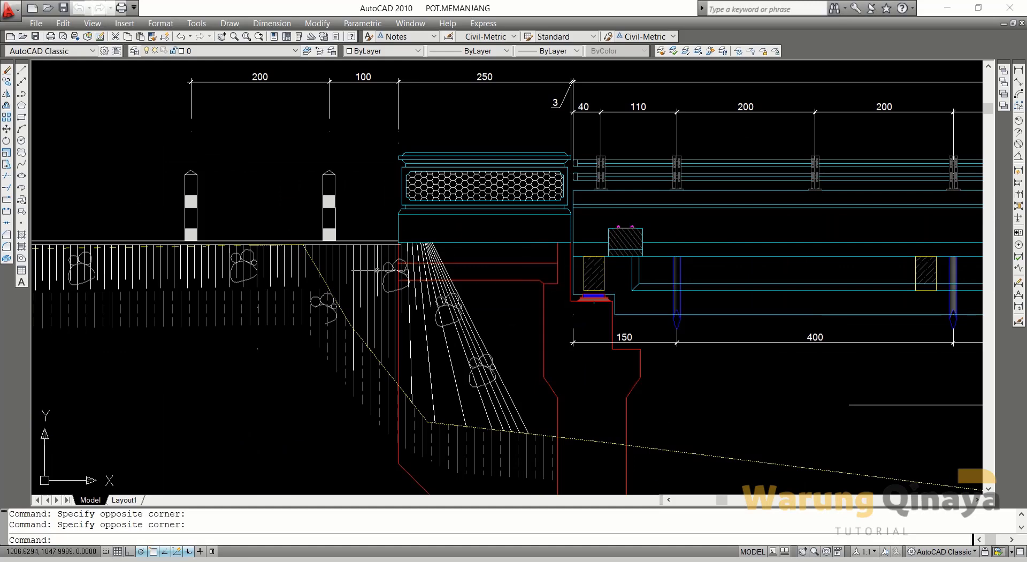
scroll(509, 277, up, 2)
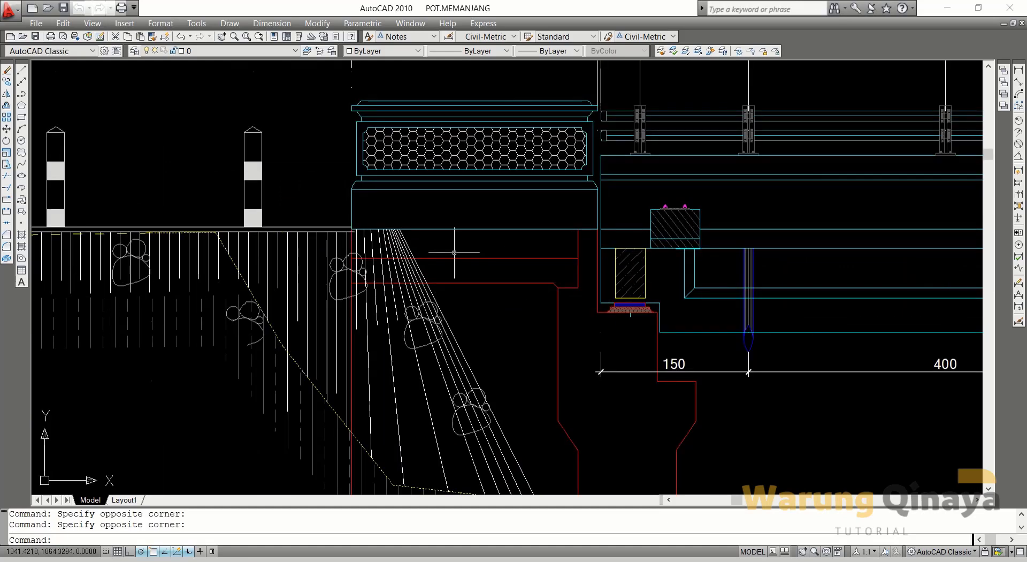
scroll(454, 252, down, 6)
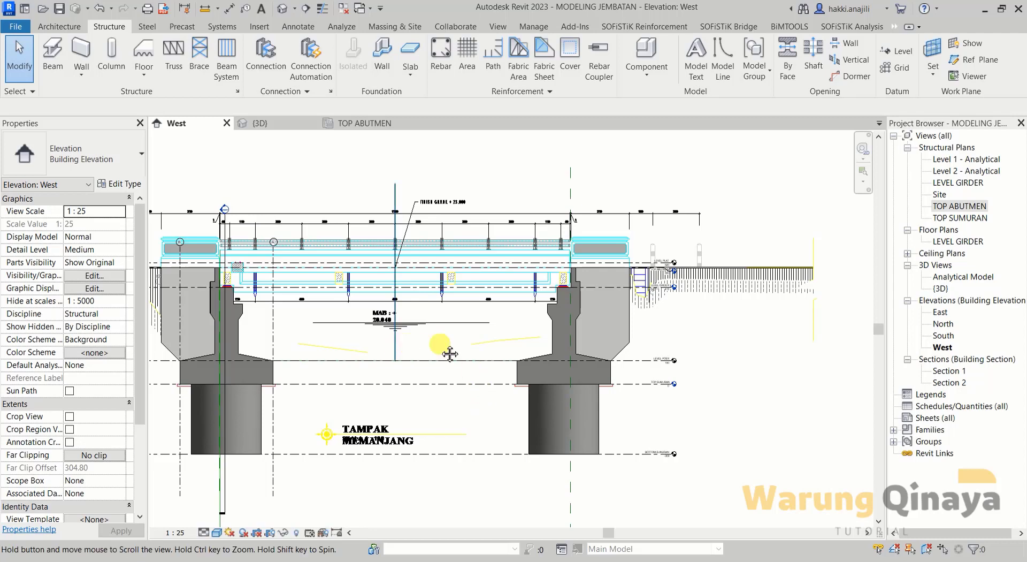
Step: Zoom and pan the West elevation to show the abutment seat and grids A and B
scroll(431, 270, up, 2)
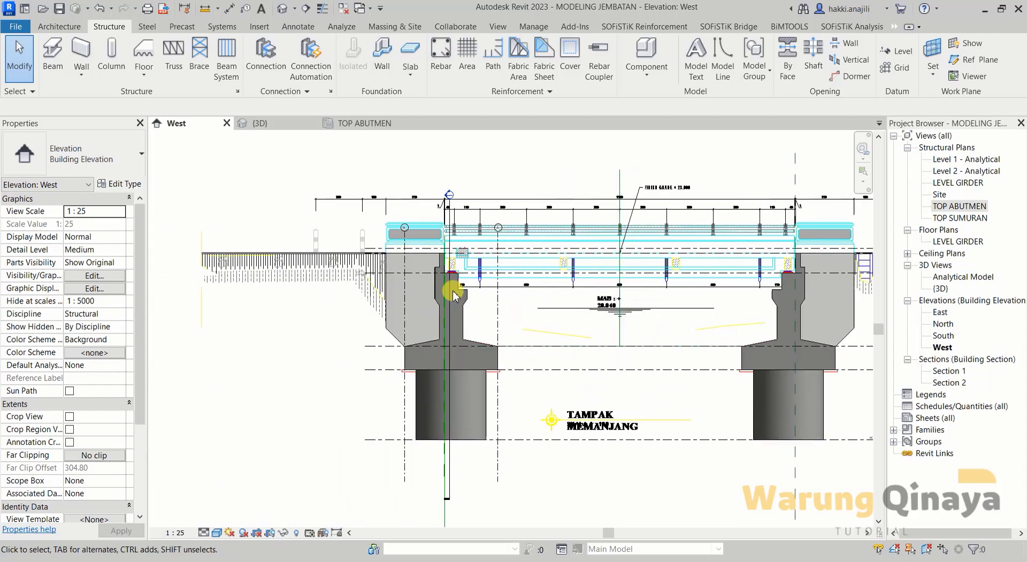
scroll(422, 265, up, 2)
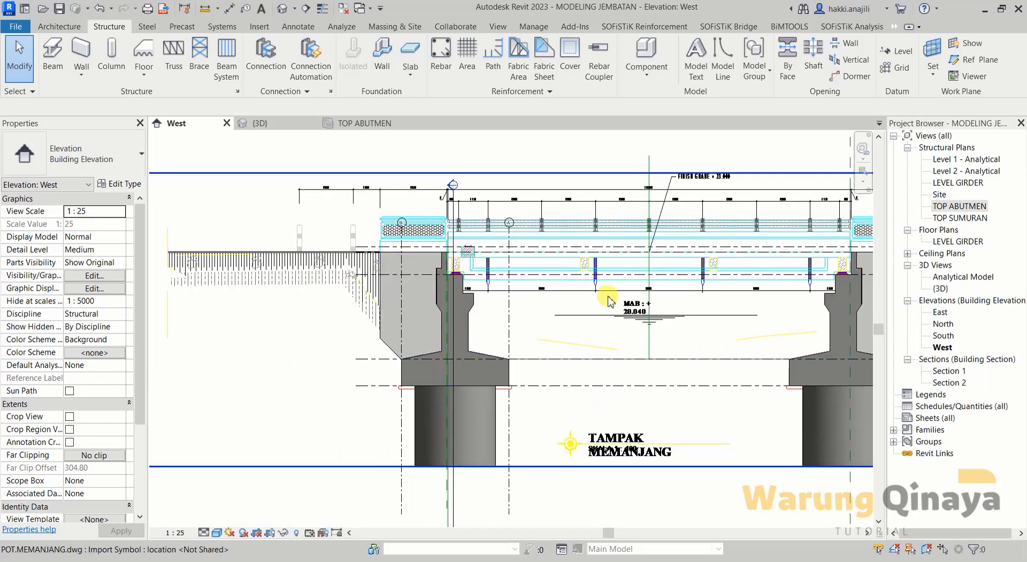
middle_drag(718, 322, 529, 326)
scroll(408, 287, up, 2)
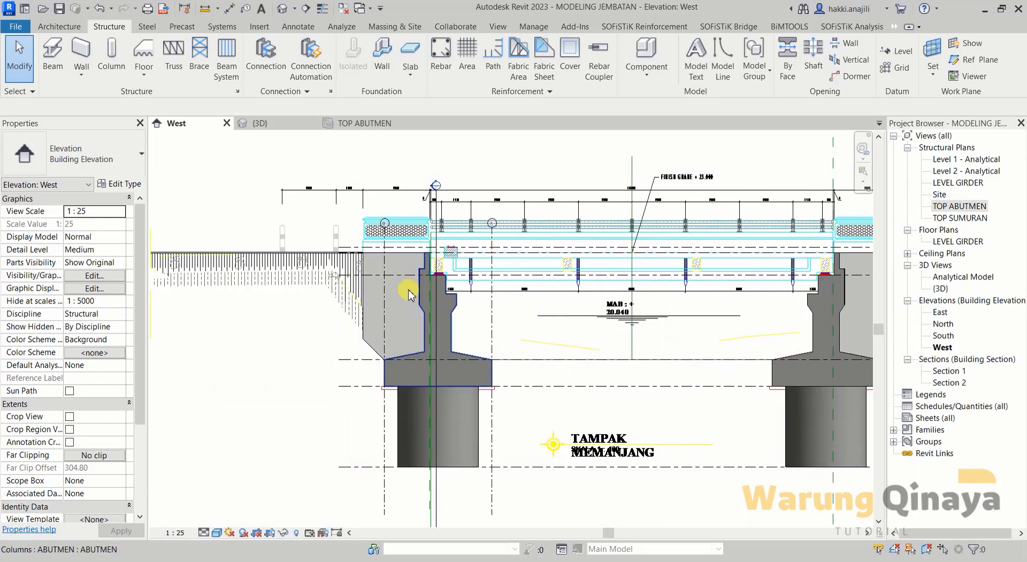
scroll(427, 256, up, 3)
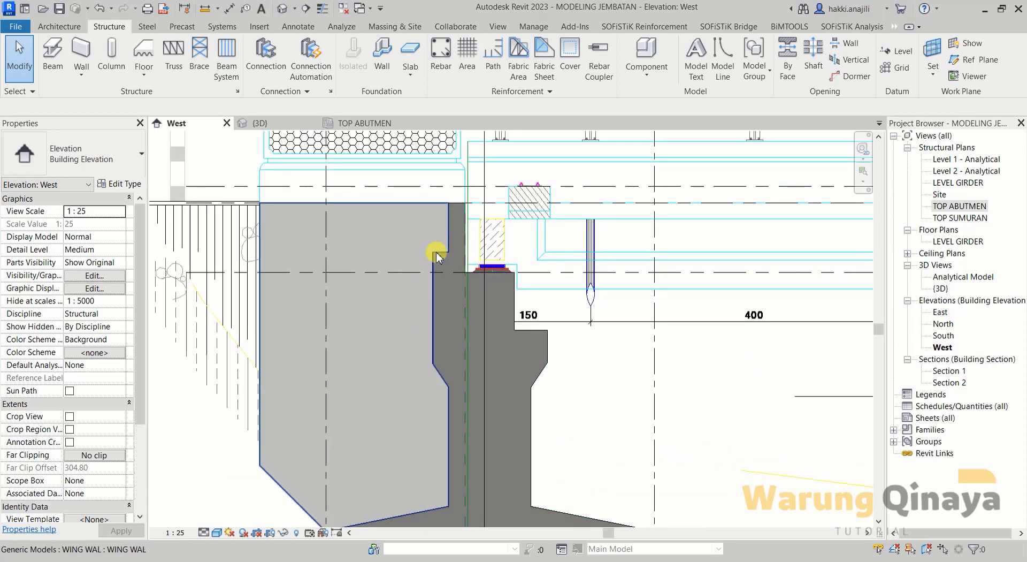
middle_drag(436, 252, 512, 278)
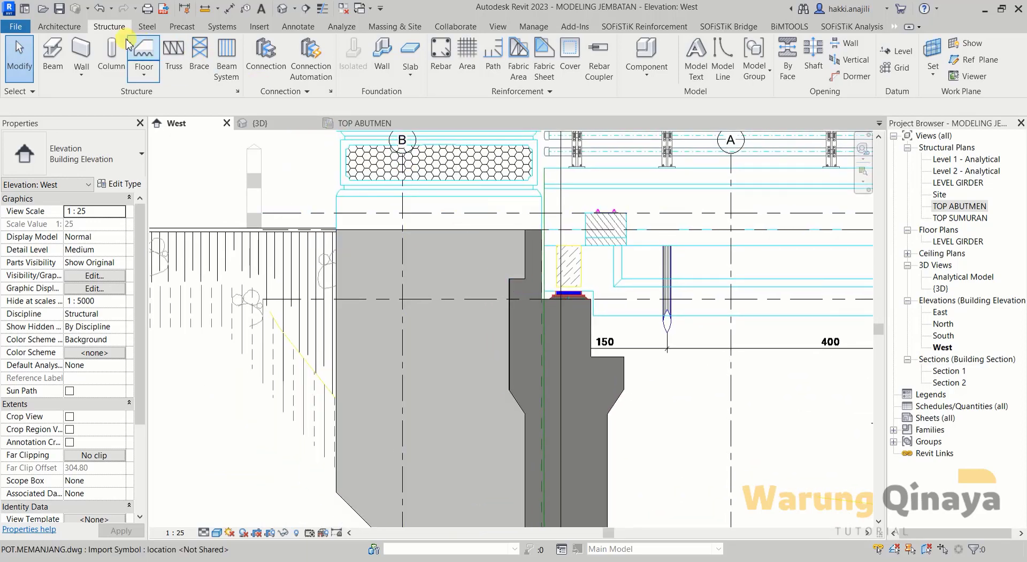
scroll(444, 289, down, 1)
scroll(418, 285, down, 1)
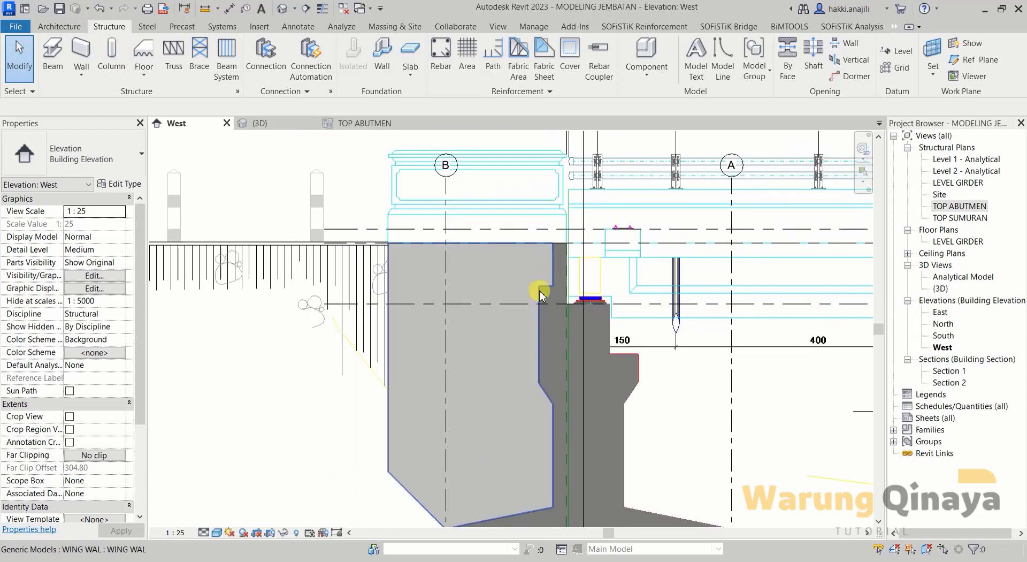
scroll(396, 331, down, 1)
scroll(542, 275, up, 1)
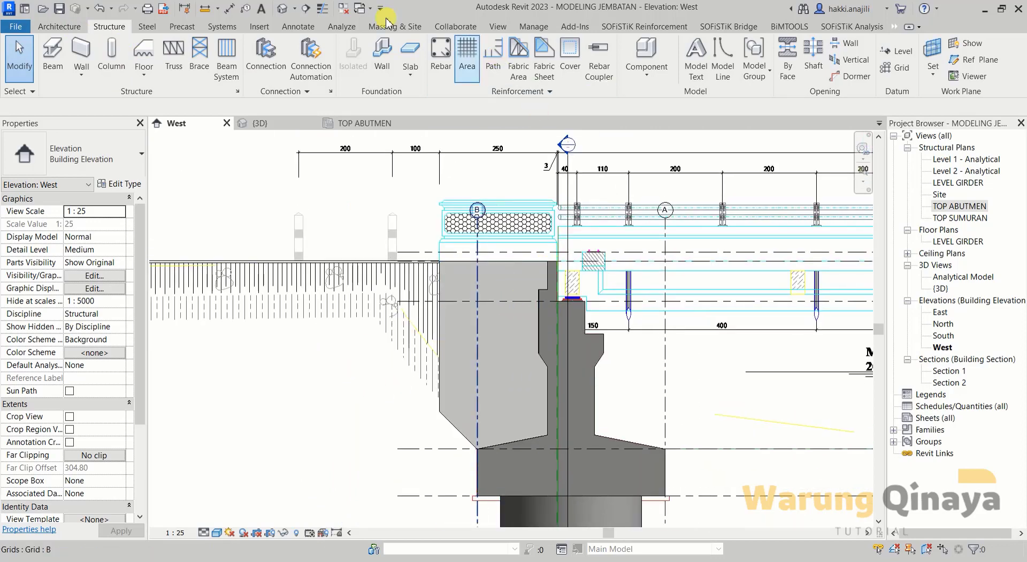
scroll(542, 289, up, 2)
Step: Draw a 1310-long horizontal model line leftward from the abutment's top corner
click(551, 290)
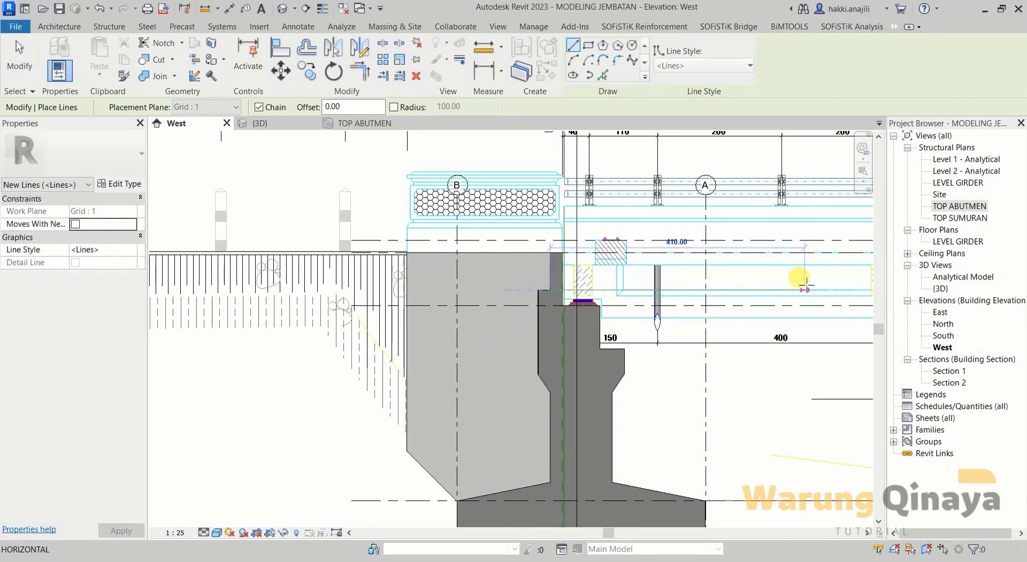
scroll(804, 282, down, 4)
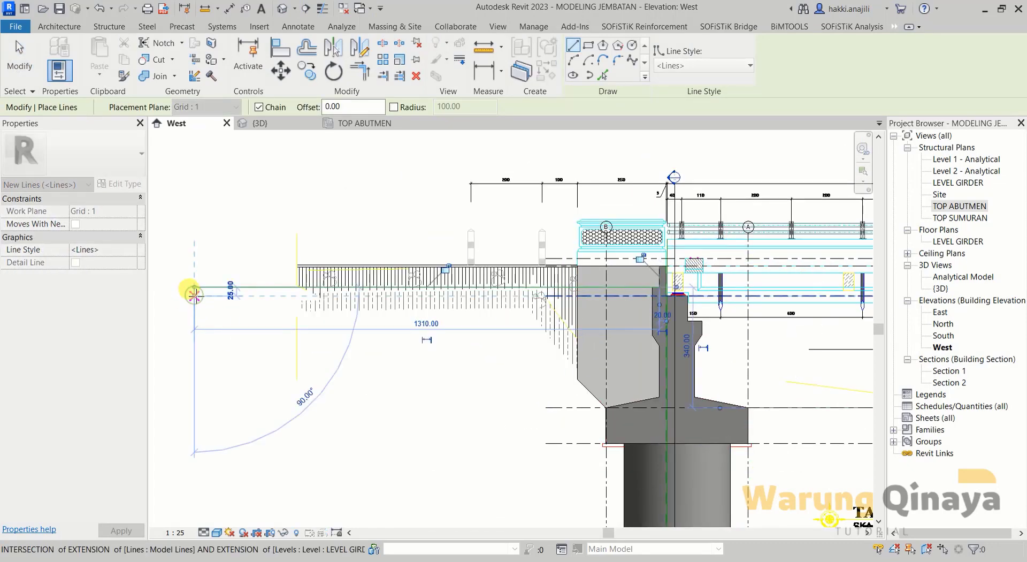
click(194, 294)
click(21, 73)
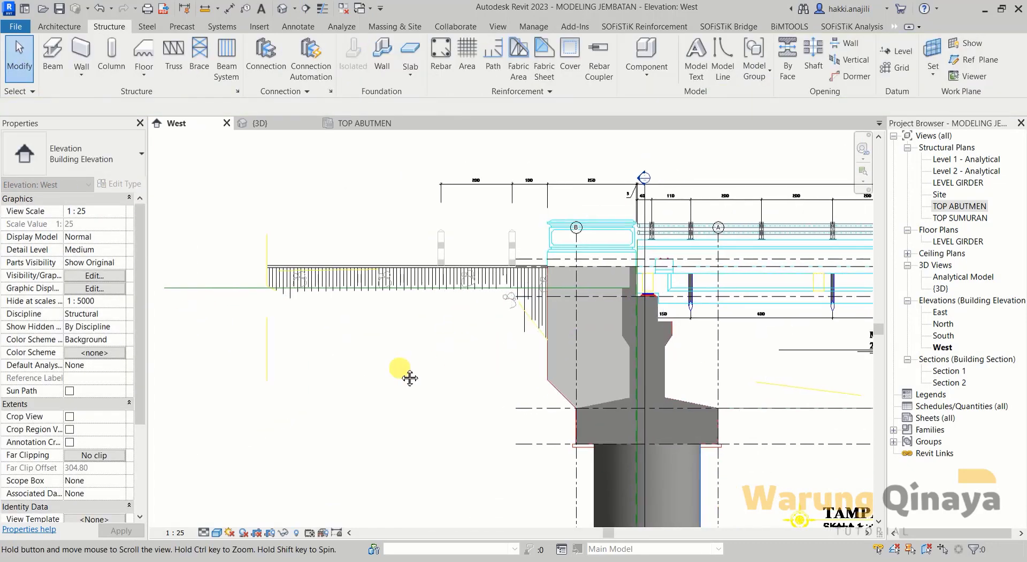
scroll(470, 373, up, 2)
mouse_move(539, 259)
middle_down()
mouse_move(551, 303)
mouse_move(522, 302)
middle_up()
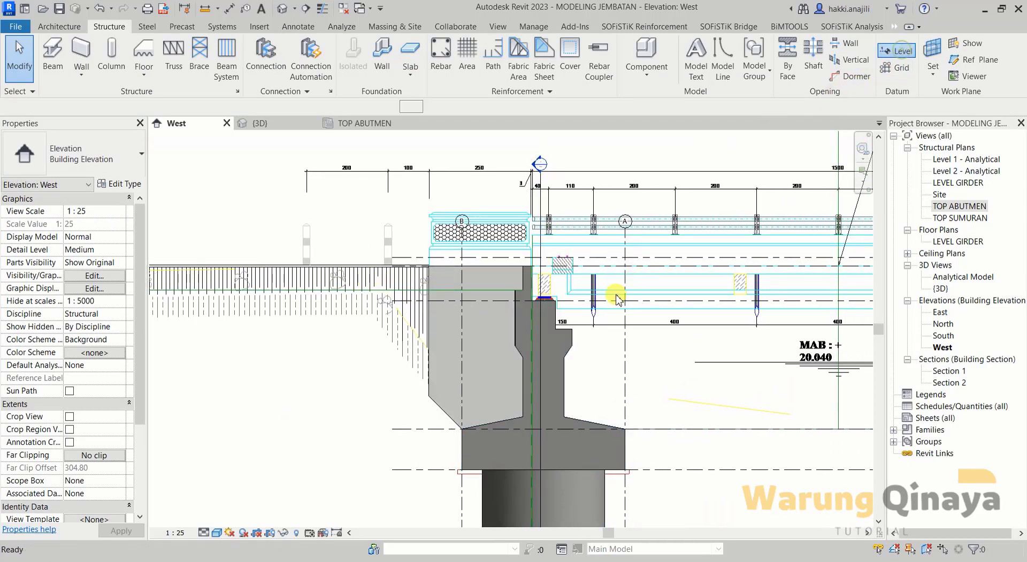
key(l)
key(l)
middle_drag(614, 293, 395, 274)
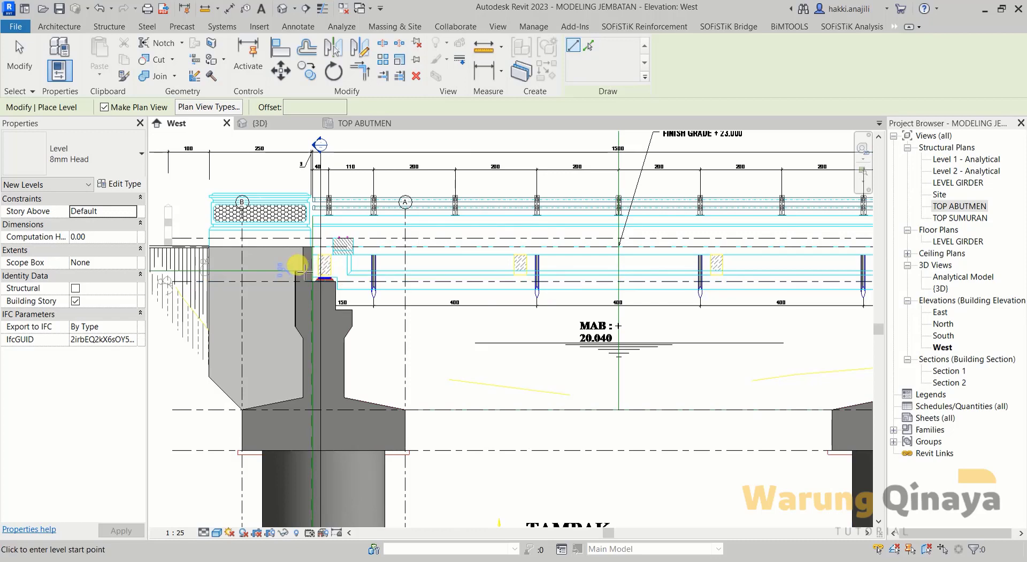
scroll(304, 271, up, 1)
scroll(297, 278, up, 2)
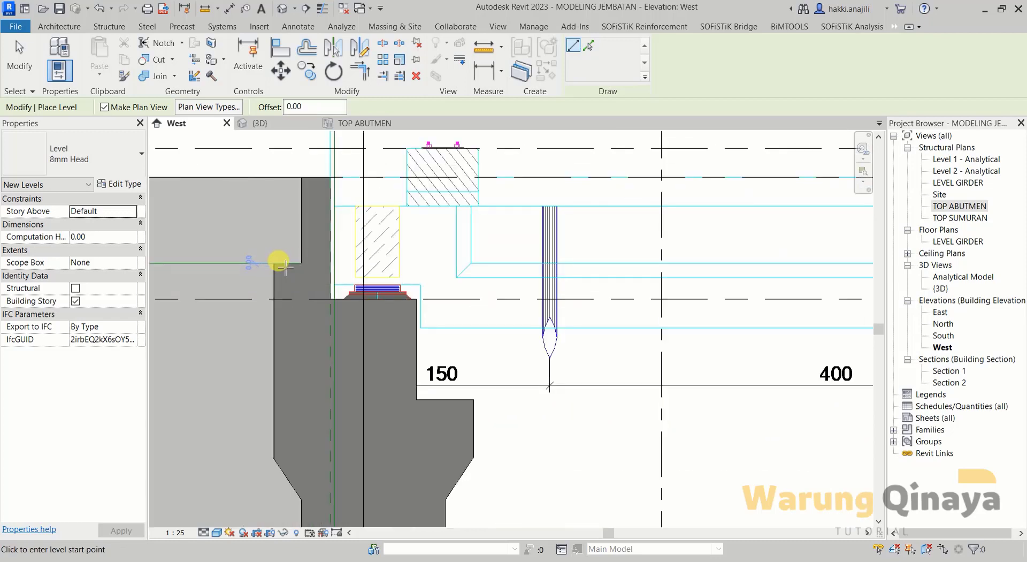
scroll(276, 278, up, 2)
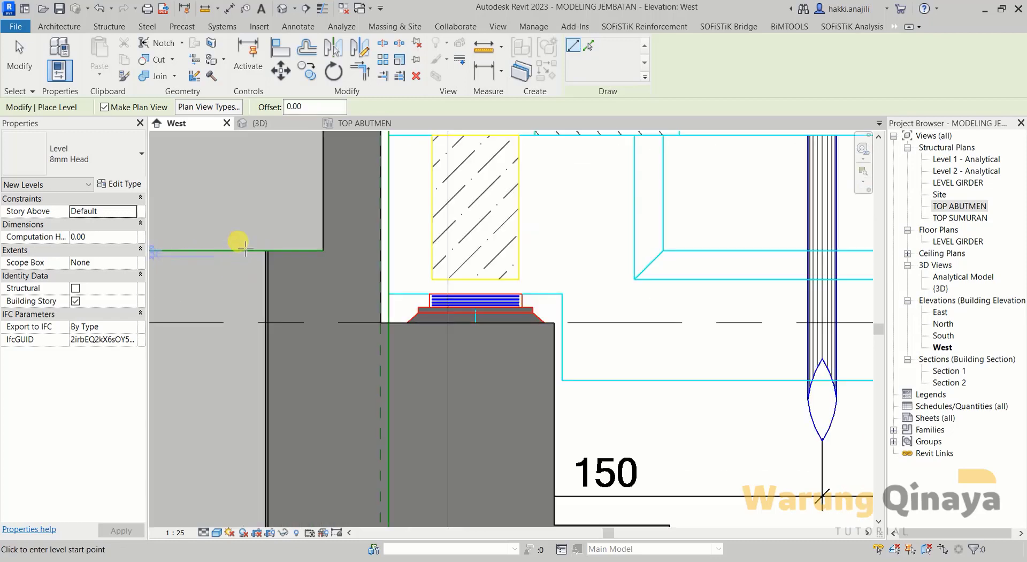
scroll(588, 278, down, 3)
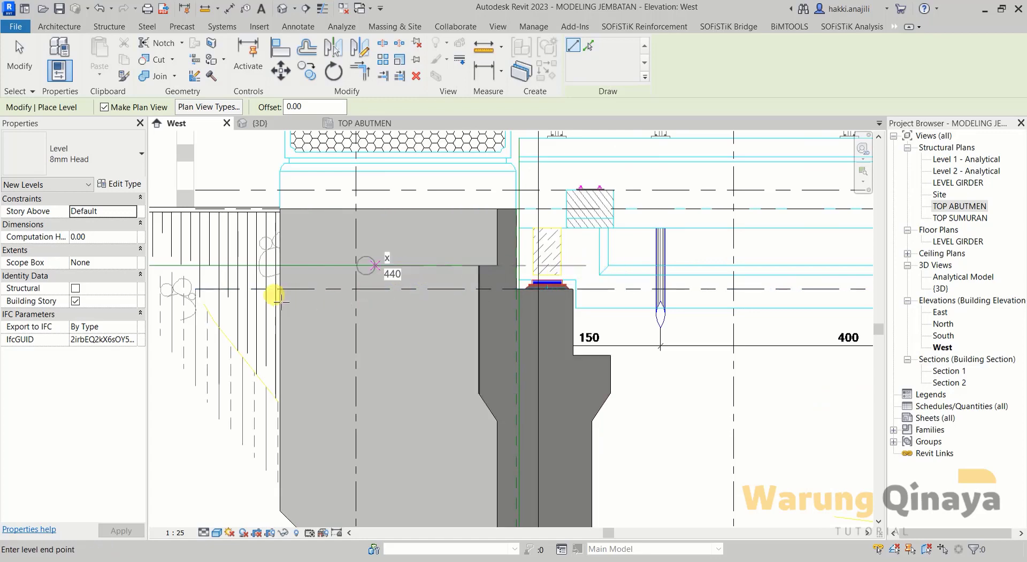
scroll(275, 288, down, 5)
scroll(682, 280, up, 3)
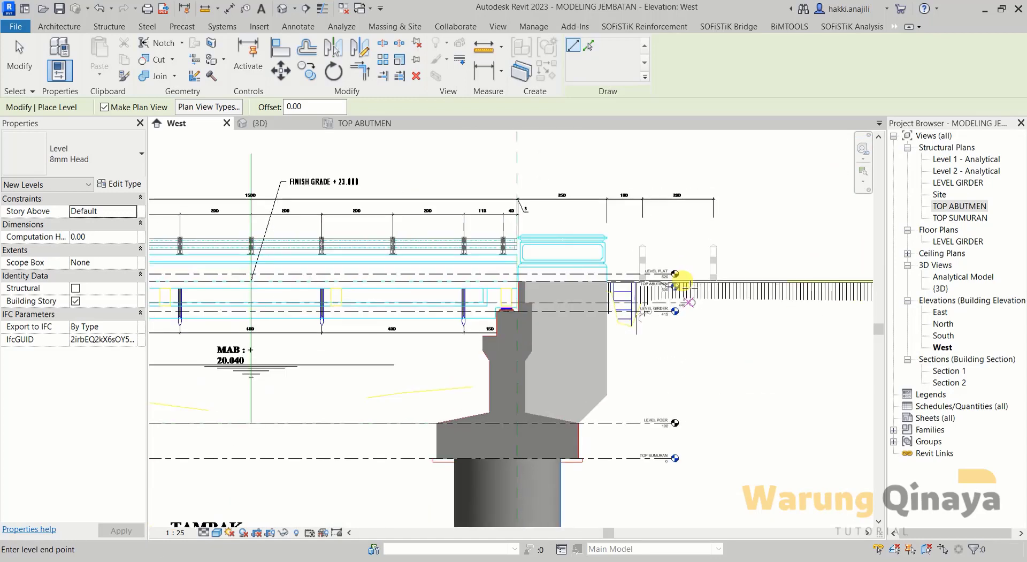
scroll(395, 280, down, 3)
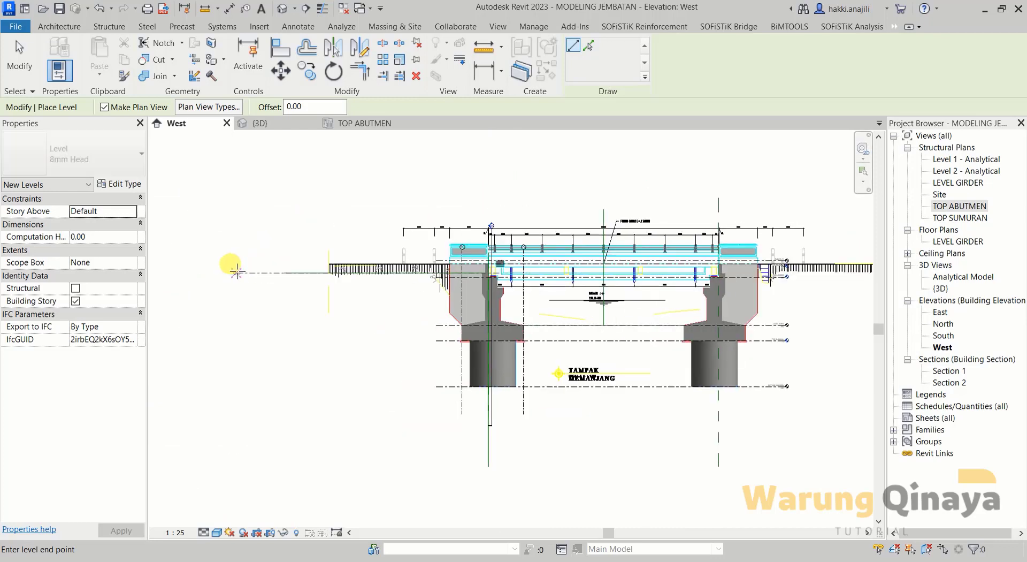
scroll(264, 273, up, 1)
click(325, 275)
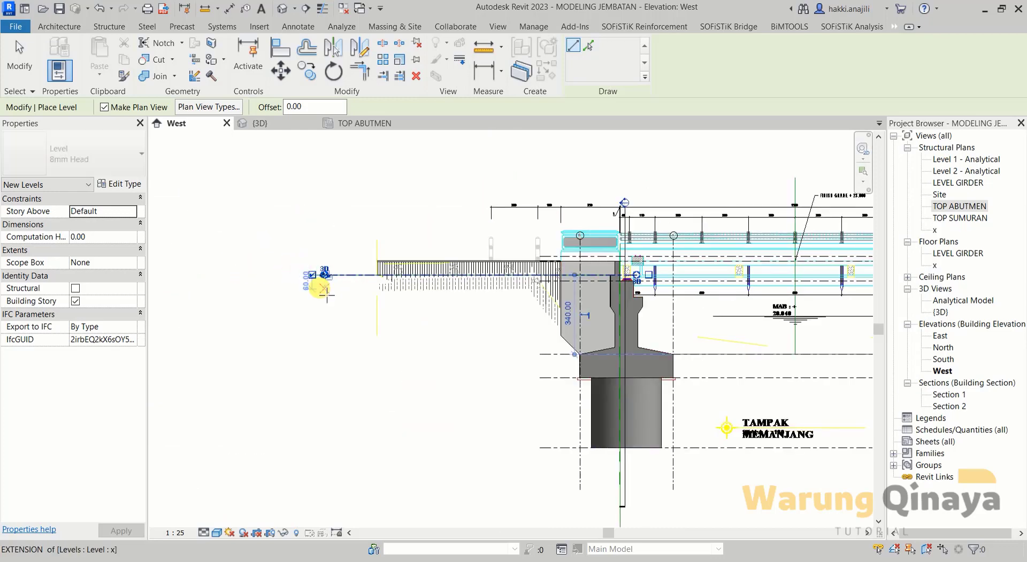
click(18, 66)
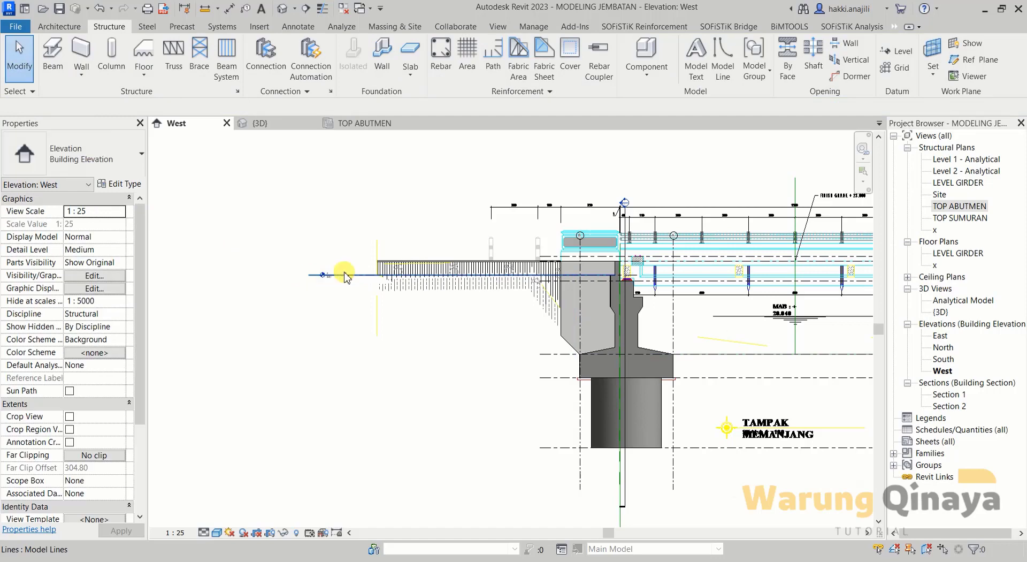
scroll(298, 286, up, 2)
scroll(298, 289, up, 2)
click(283, 277)
text(LEVEL PLAT INJAK)
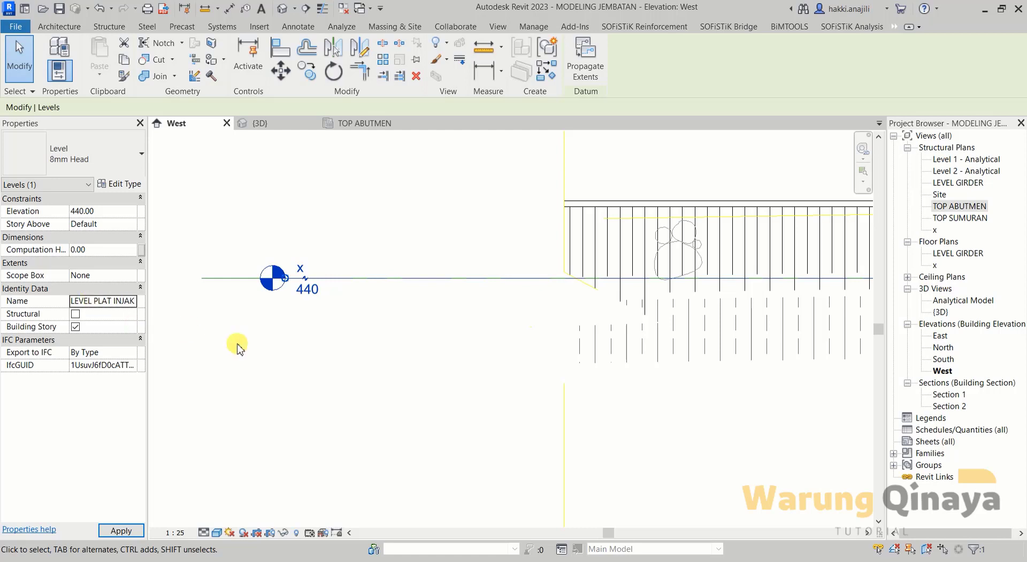
click(277, 355)
scroll(284, 339, down, 2)
scroll(267, 321, down, 1)
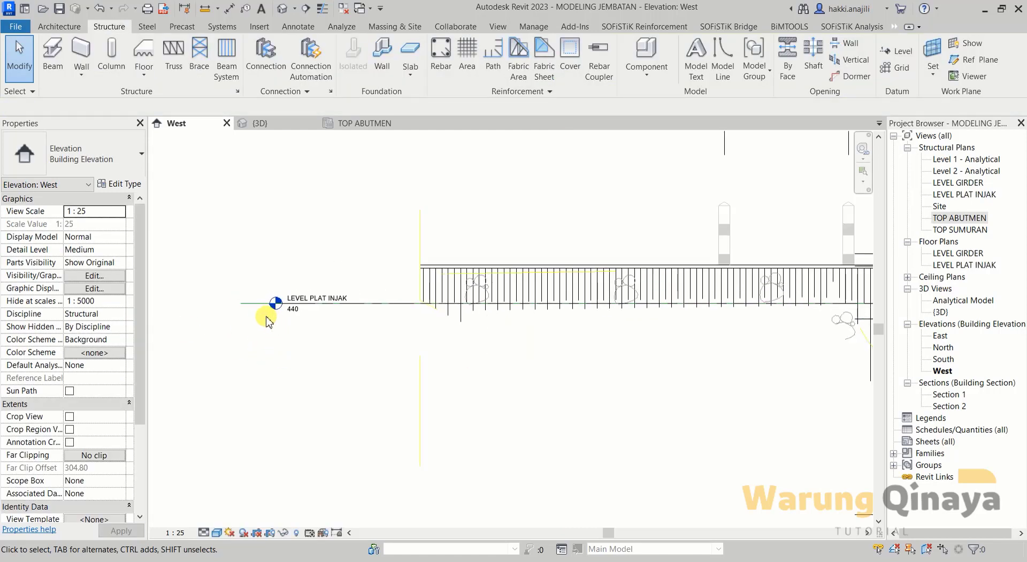
click(260, 373)
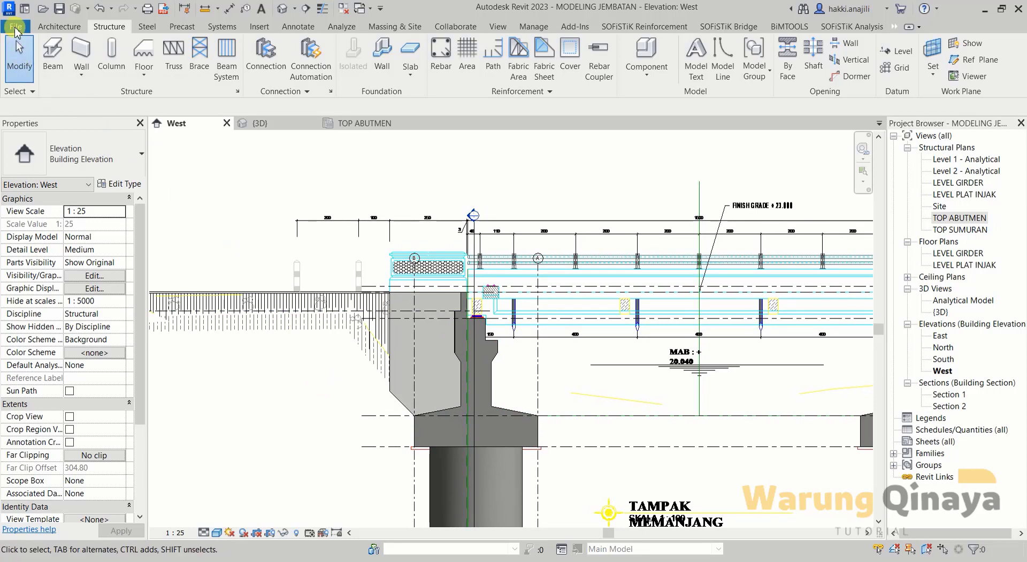
Step: Create a new family from the Metric Generic Model.rft template
click(16, 27)
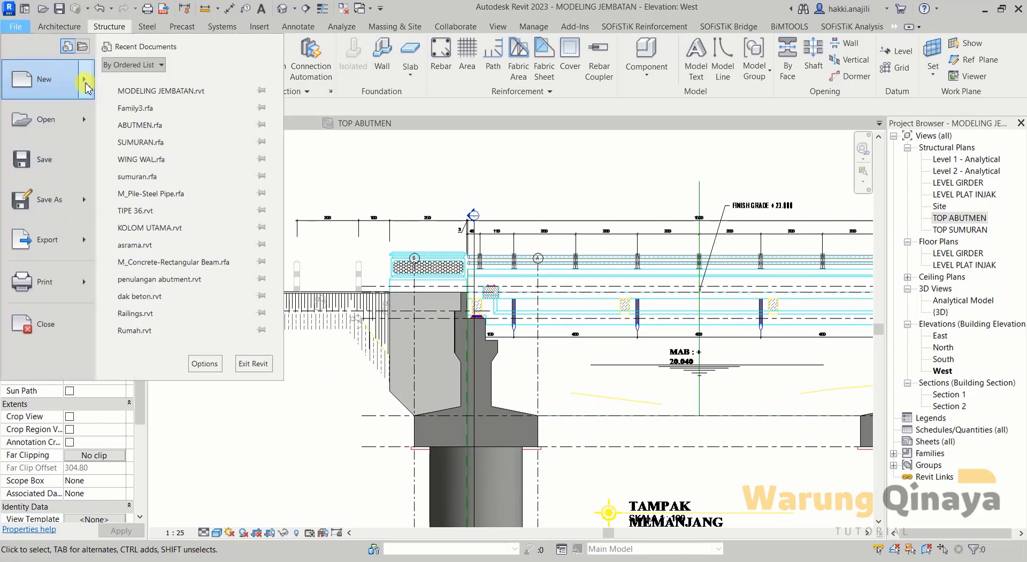
mouse_move(48, 79)
click(182, 115)
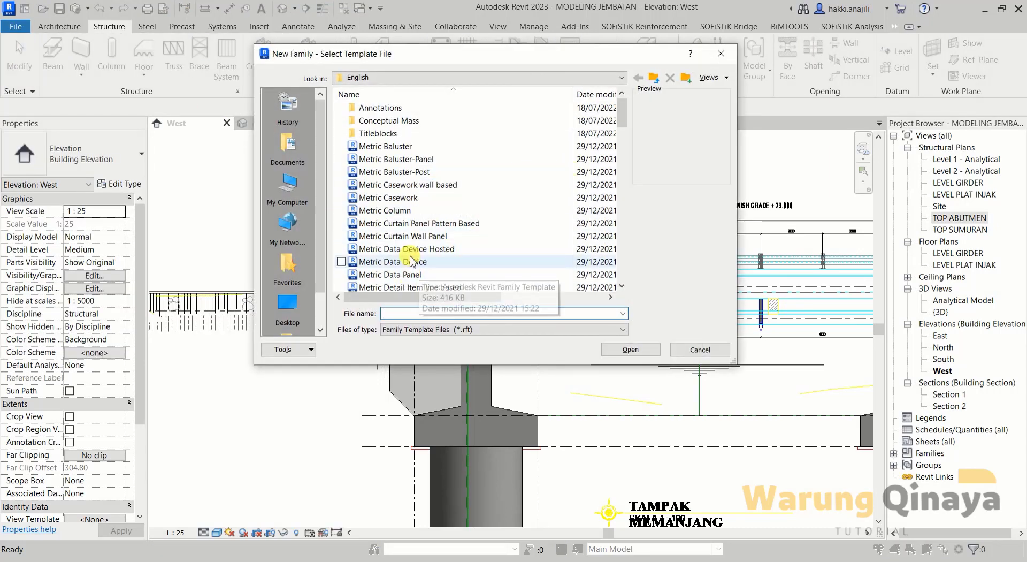
scroll(411, 261, down, 5)
scroll(414, 255, down, 3)
scroll(423, 244, down, 2)
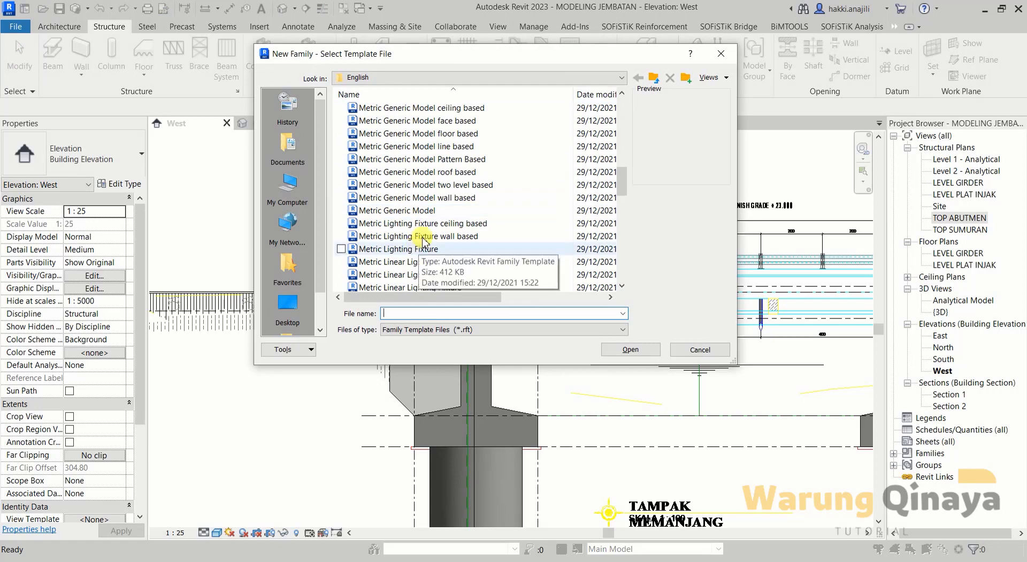
click(426, 210)
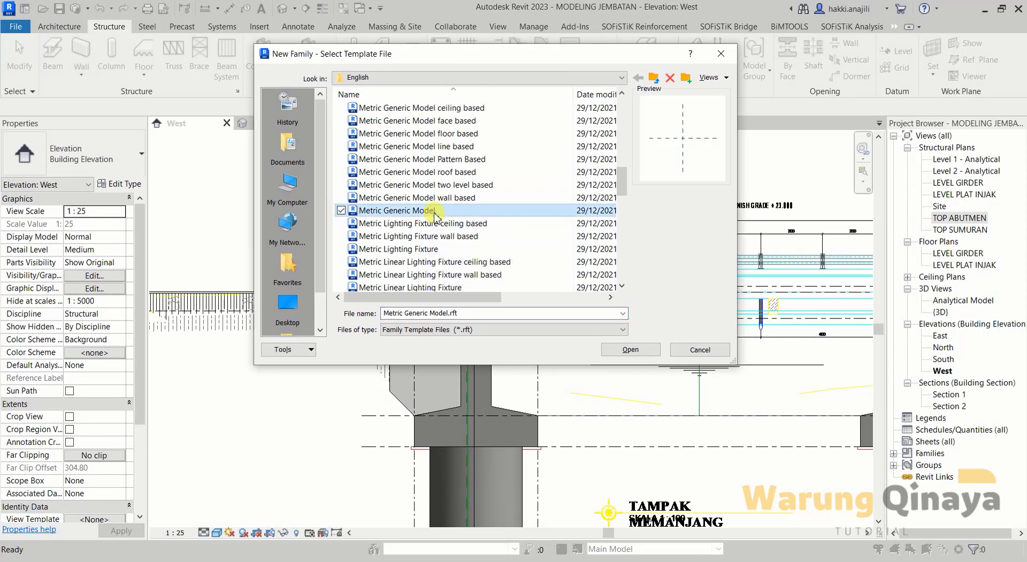
click(631, 350)
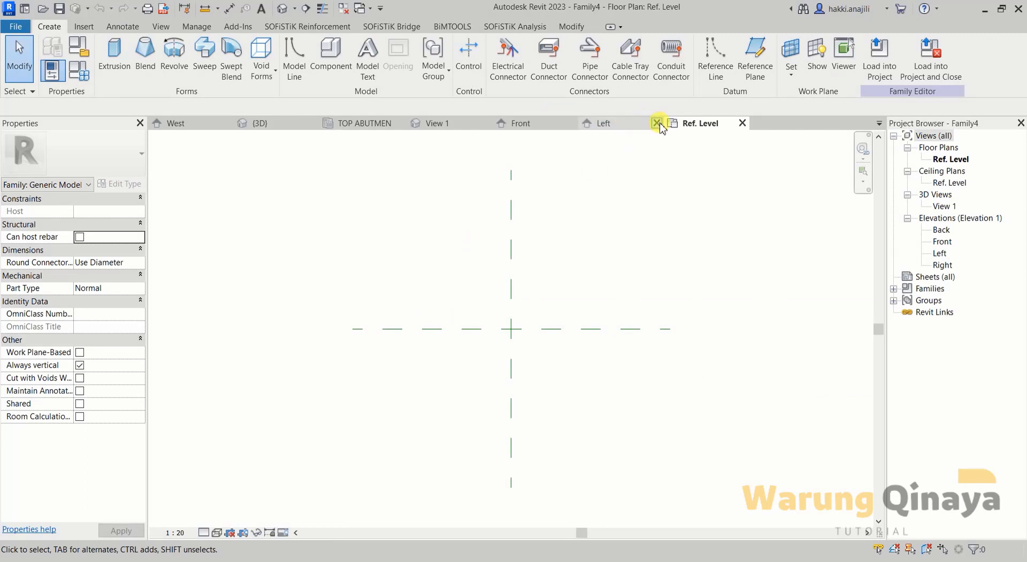
Step: Close the Left, Front and View 1 view tabs and open the Left elevation
click(657, 123)
click(572, 124)
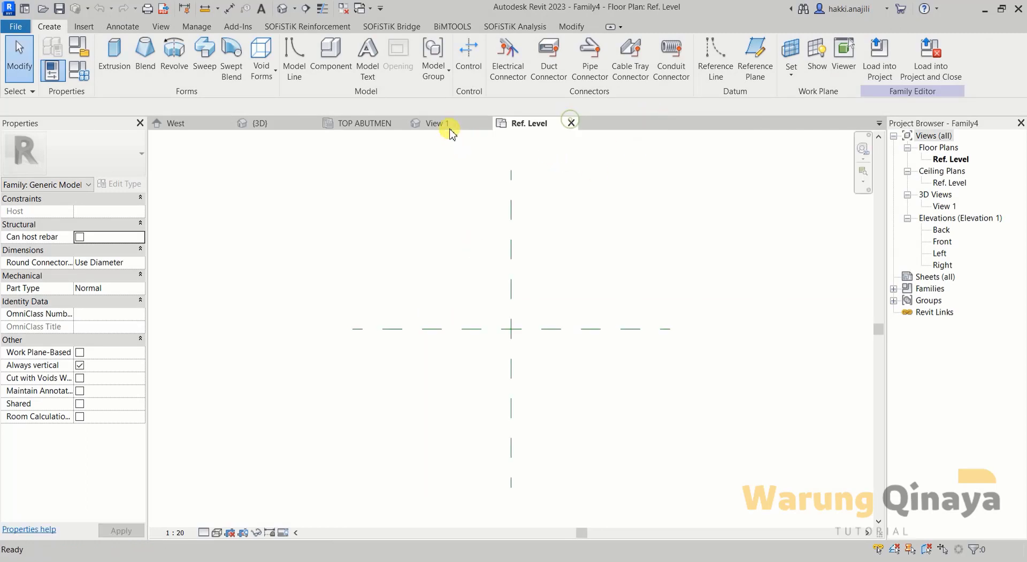
click(485, 123)
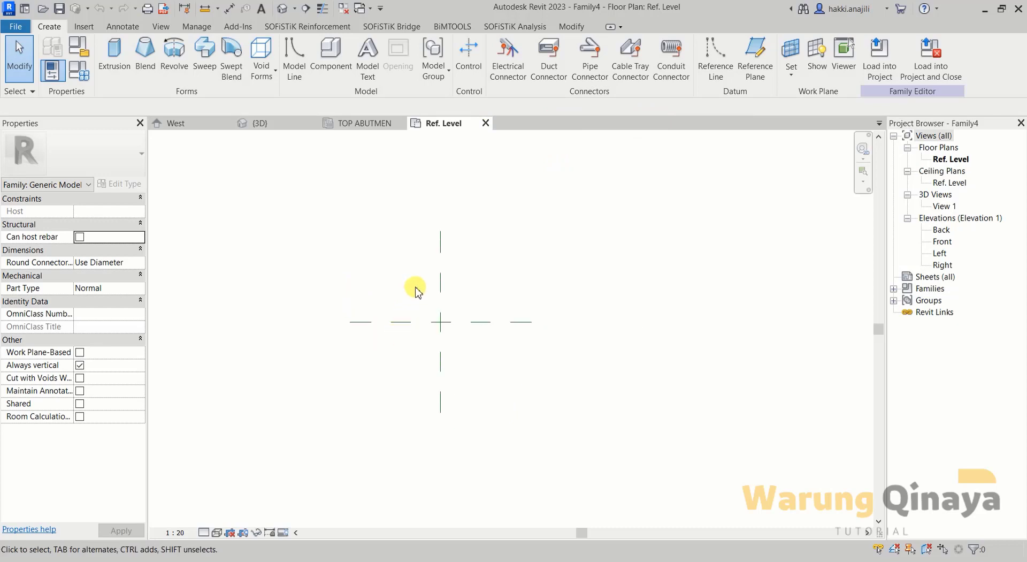
middle_drag(415, 290, 535, 314)
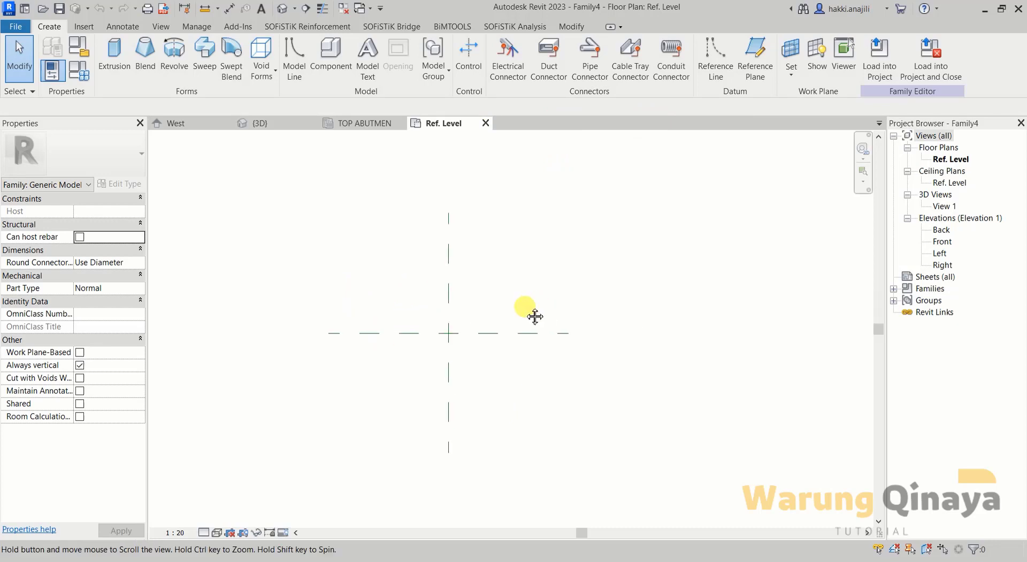
double_click(940, 254)
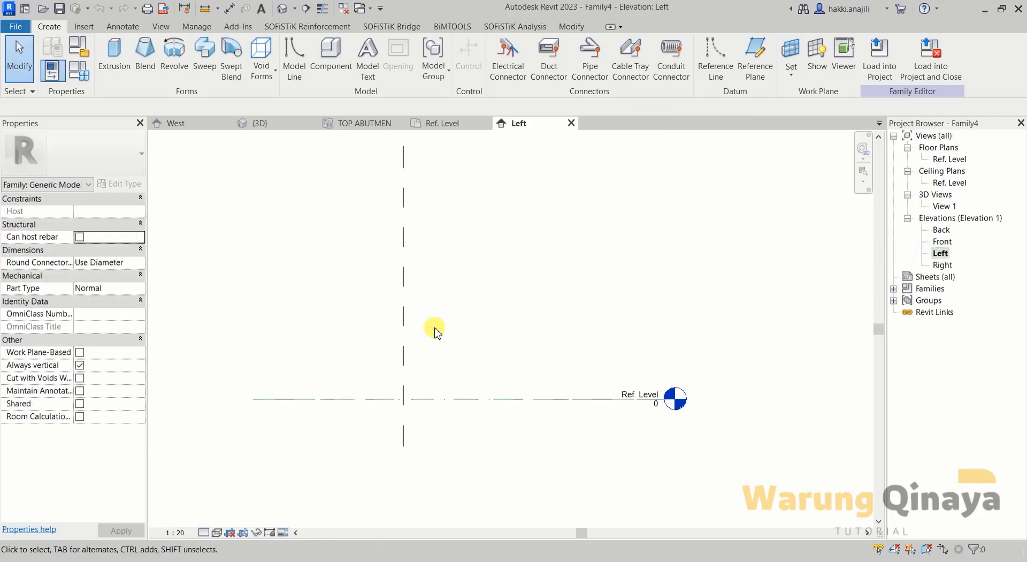
scroll(423, 325, down, 2)
middle_drag(396, 317, 466, 323)
scroll(500, 309, down, 1)
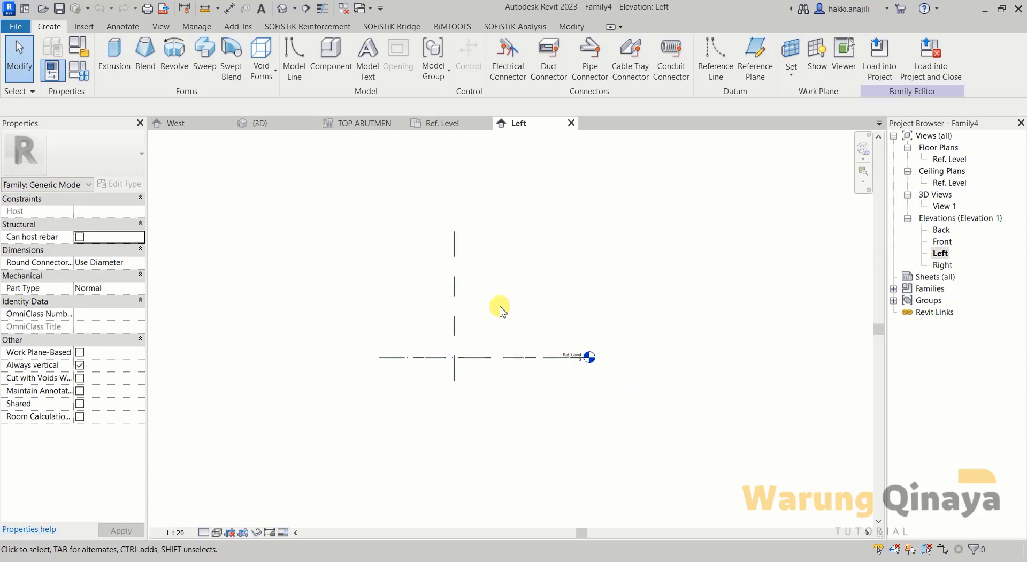
scroll(503, 300, up, 1)
scroll(454, 246, up, 1)
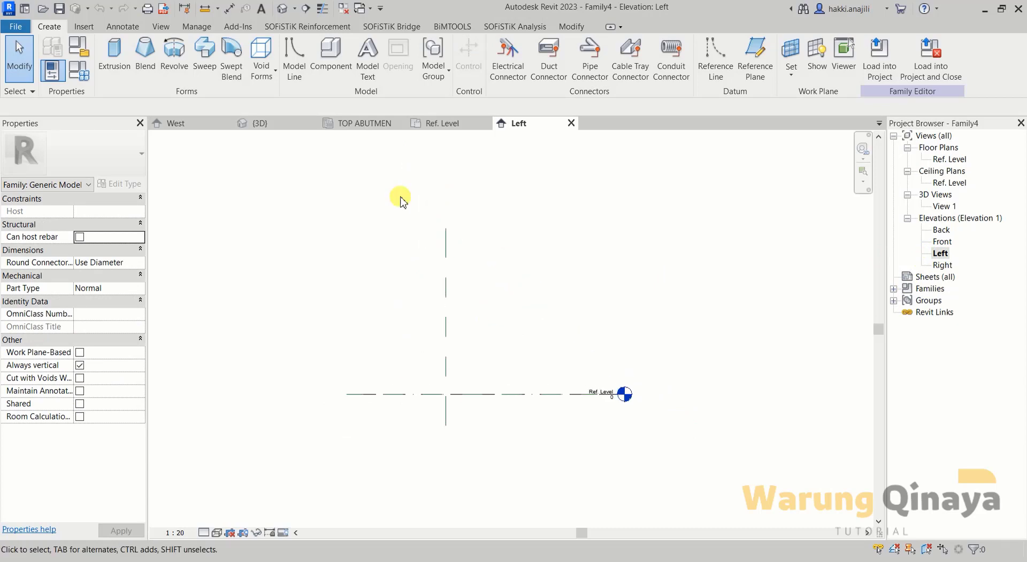
Step: Import the PLAT INJAK.dwg drawing into the Left elevation with Import CAD
click(88, 26)
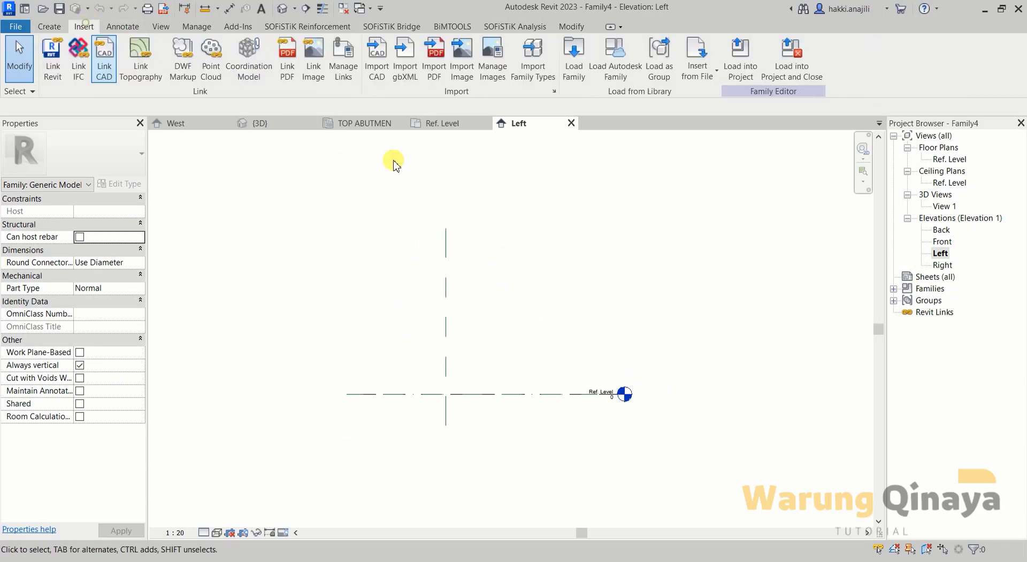
click(384, 64)
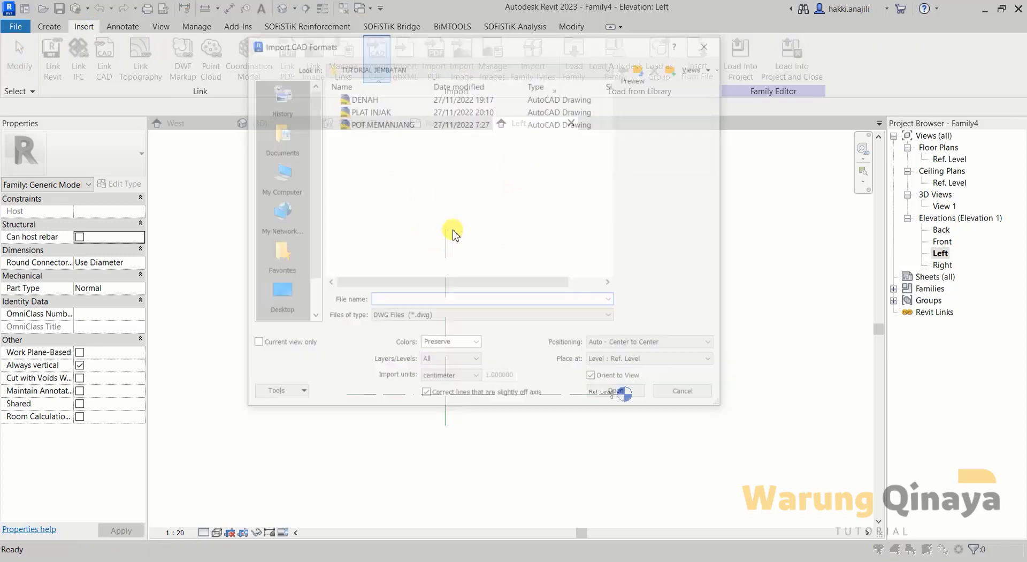
click(377, 112)
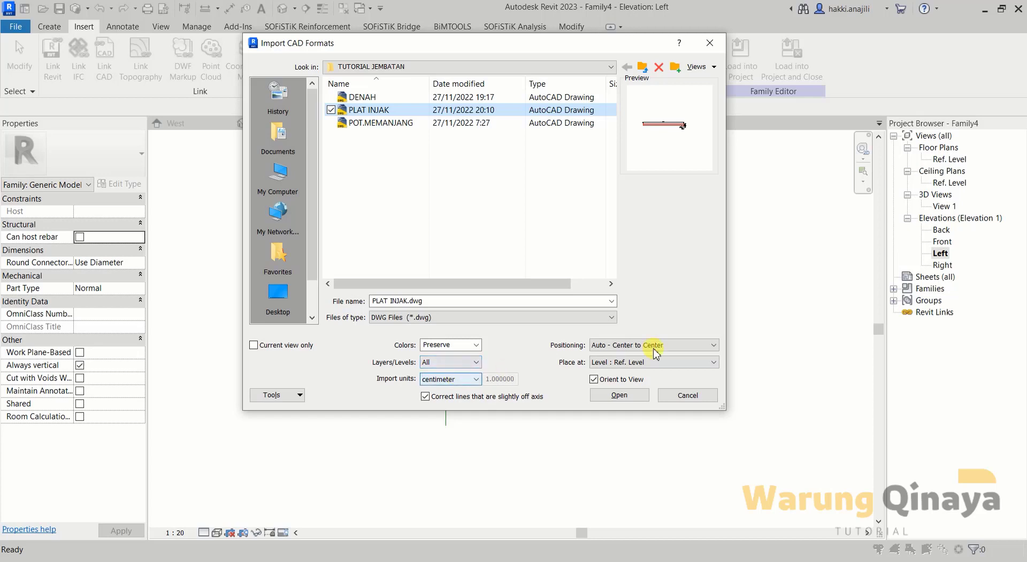
click(613, 396)
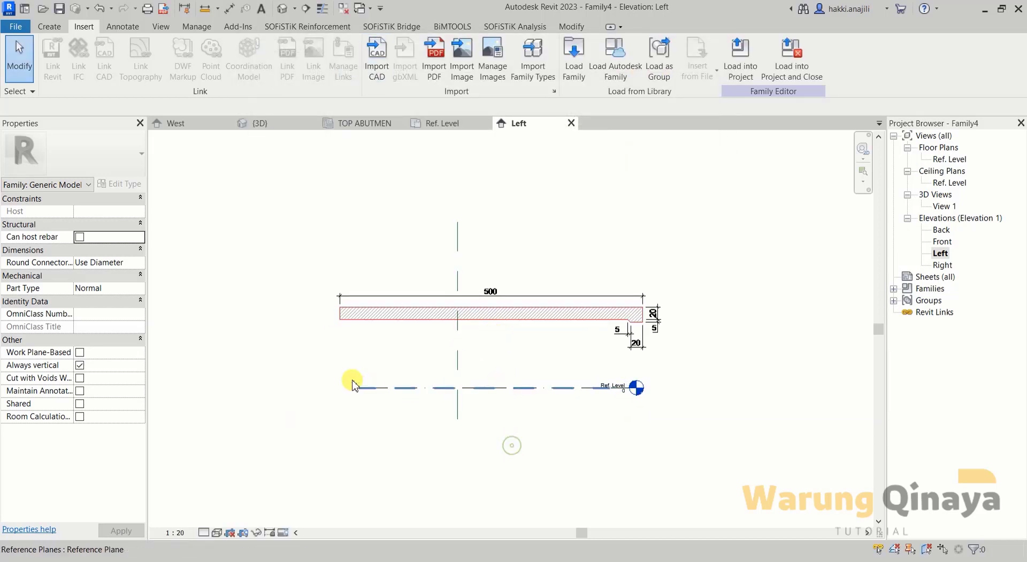
Step: Draw a vertical reference line from the slab's top-left corner down past the reference level
click(62, 27)
click(714, 51)
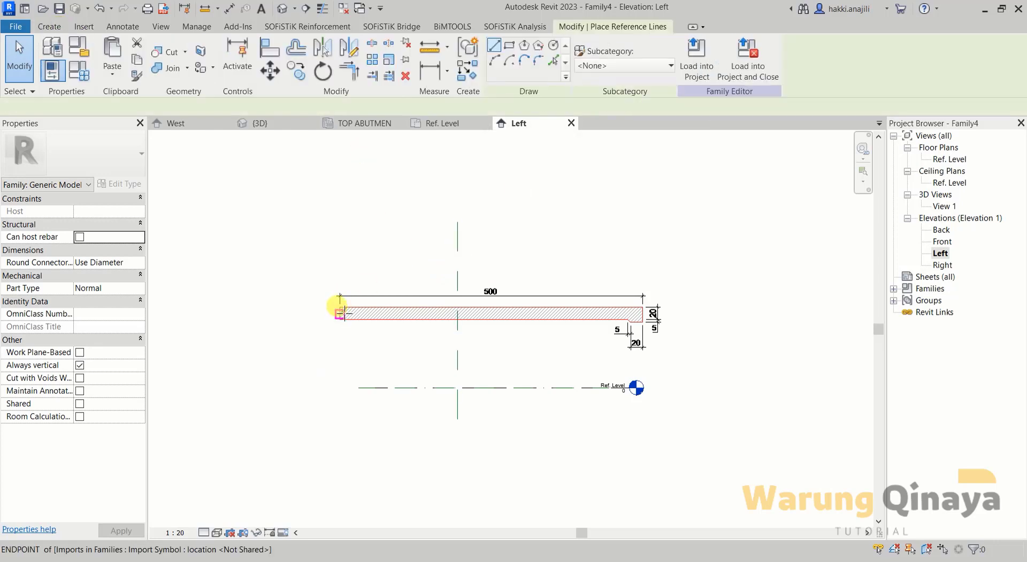
scroll(340, 313, up, 5)
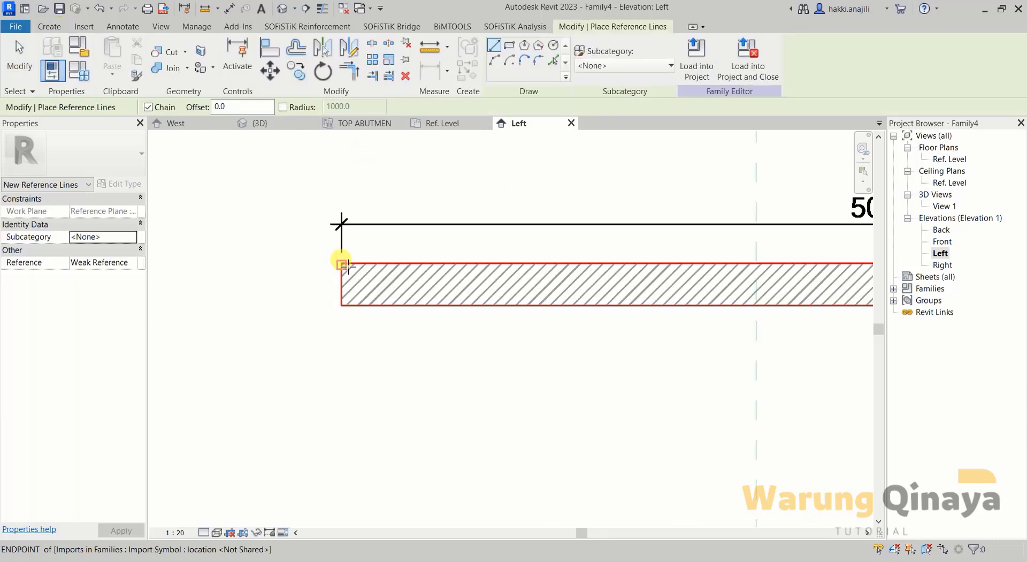
click(342, 264)
scroll(340, 241, down, 2)
scroll(343, 321, down, 2)
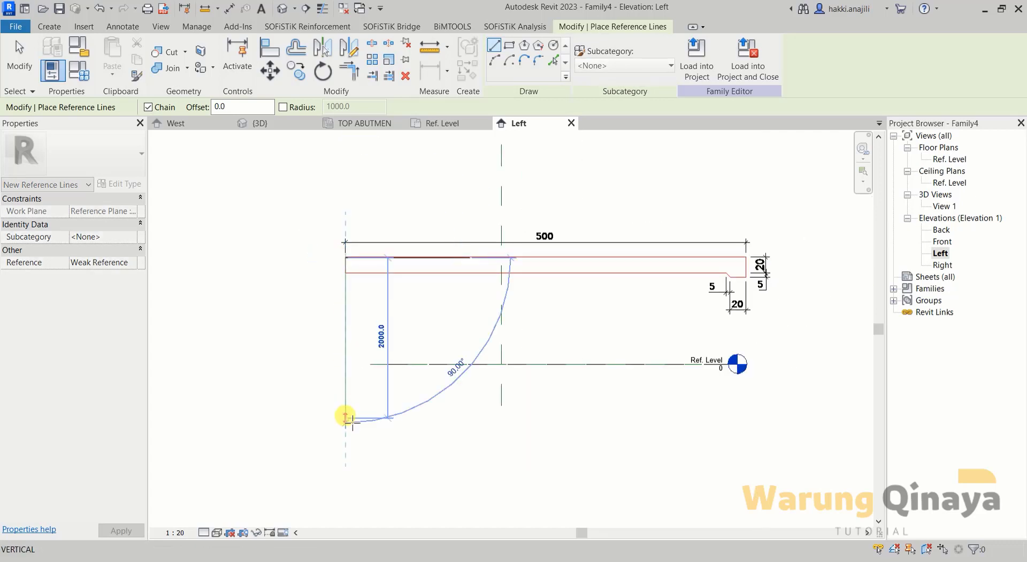
click(345, 418)
click(20, 54)
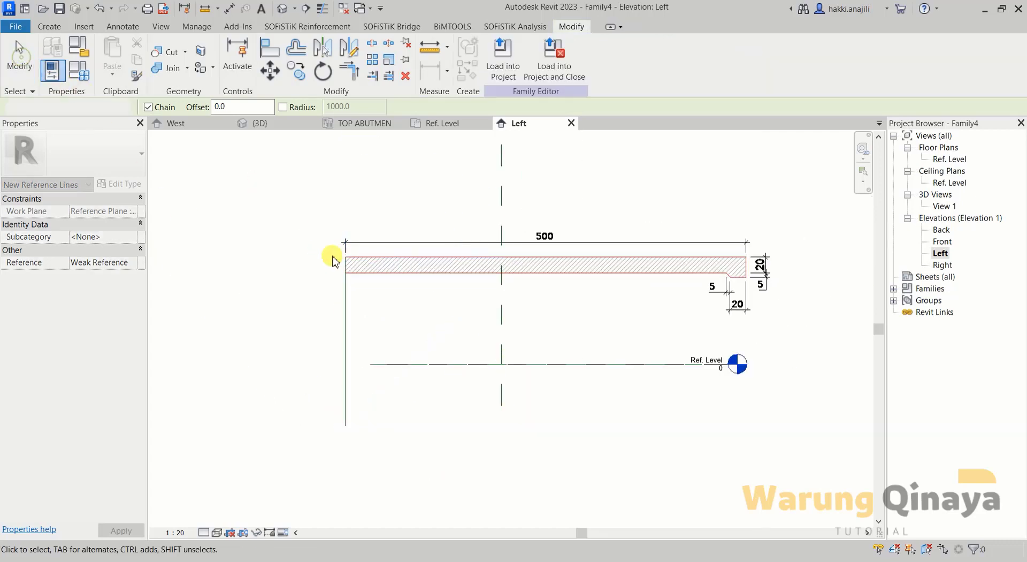
Step: Extend the vertical reference line upward above the slab
scroll(337, 265, up, 3)
scroll(345, 272, up, 2)
scroll(351, 284, down, 3)
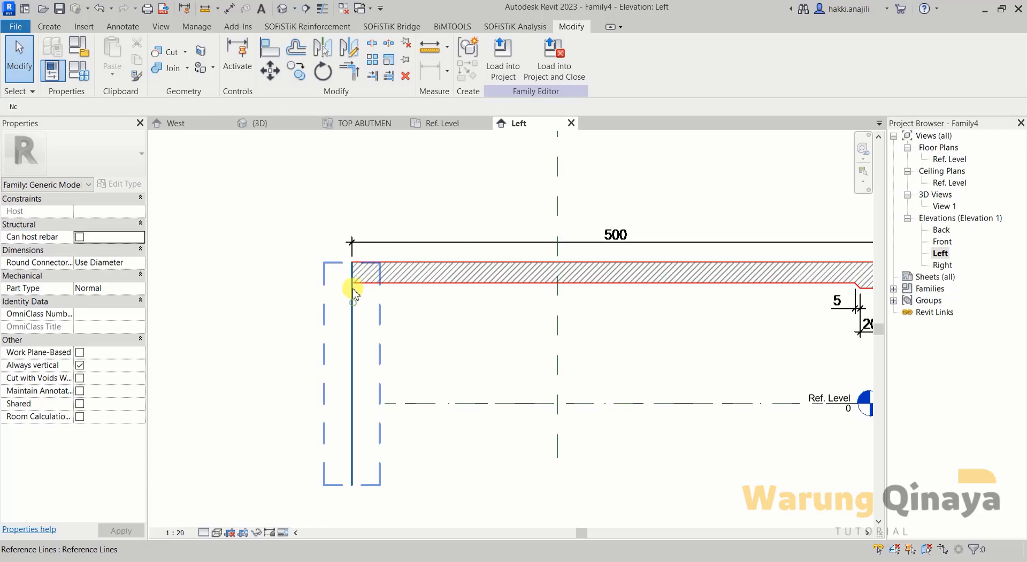
click(352, 286)
drag(359, 188, 355, 166)
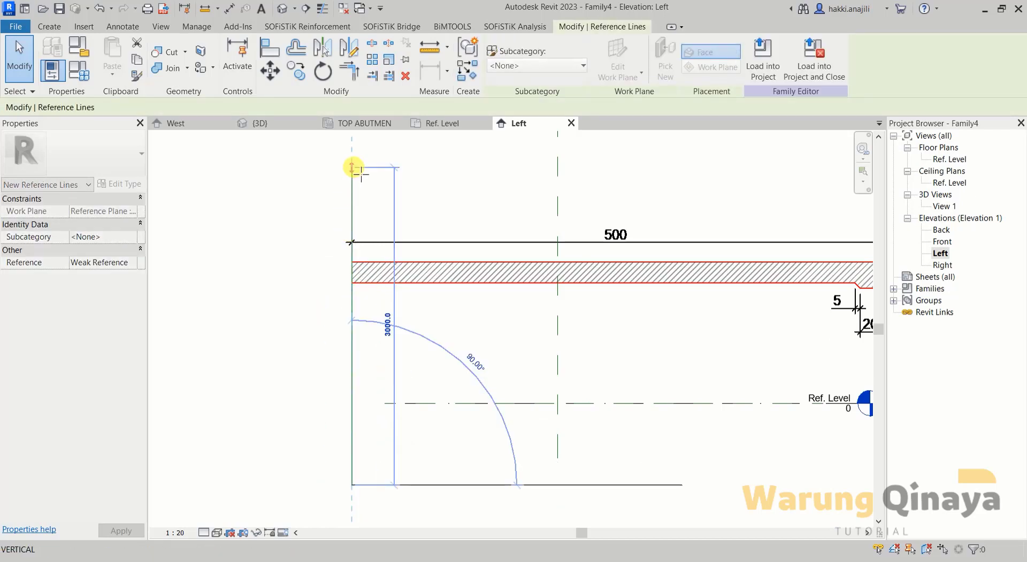
key(Escape)
scroll(321, 300, down, 3)
scroll(321, 294, down, 2)
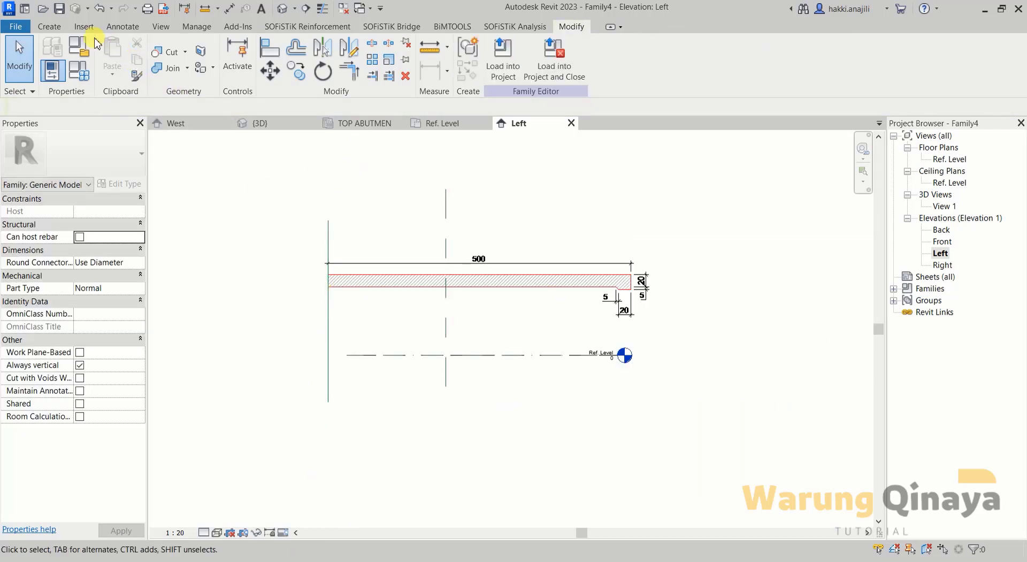
Step: Add a reference plane picked from the line with a 5000 offset at the slab's right end
click(59, 27)
click(755, 56)
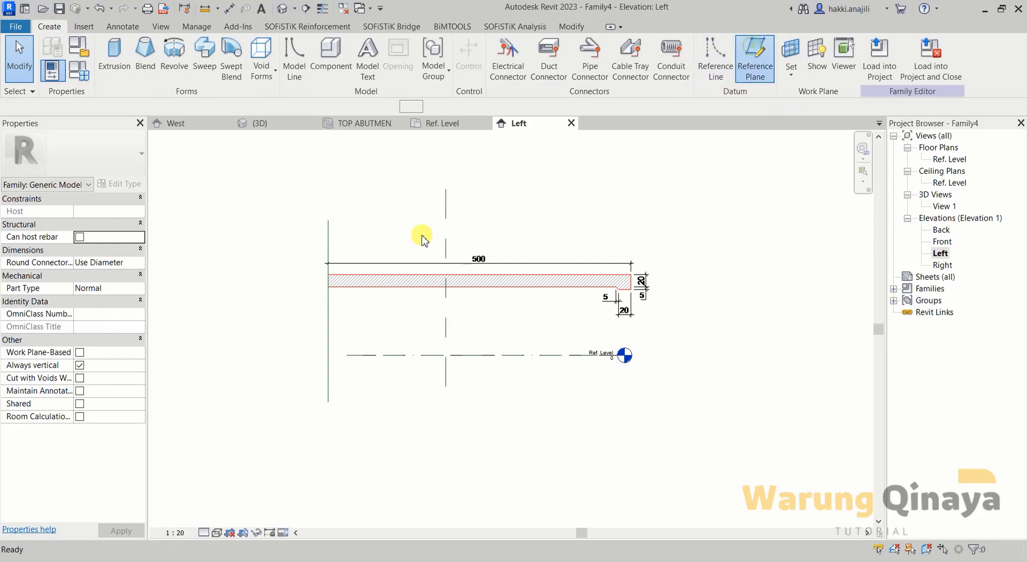
click(464, 354)
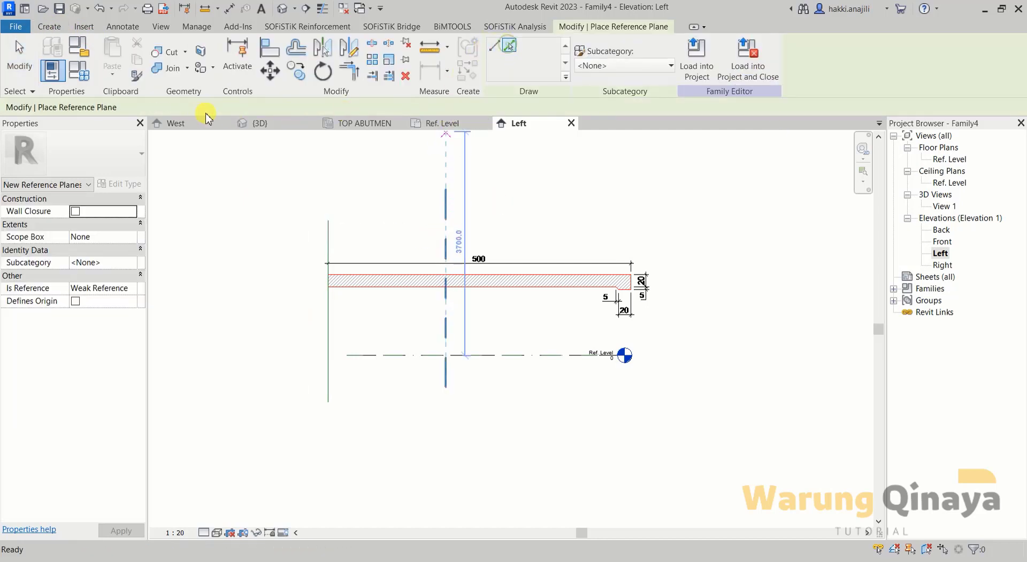
double_click(205, 110)
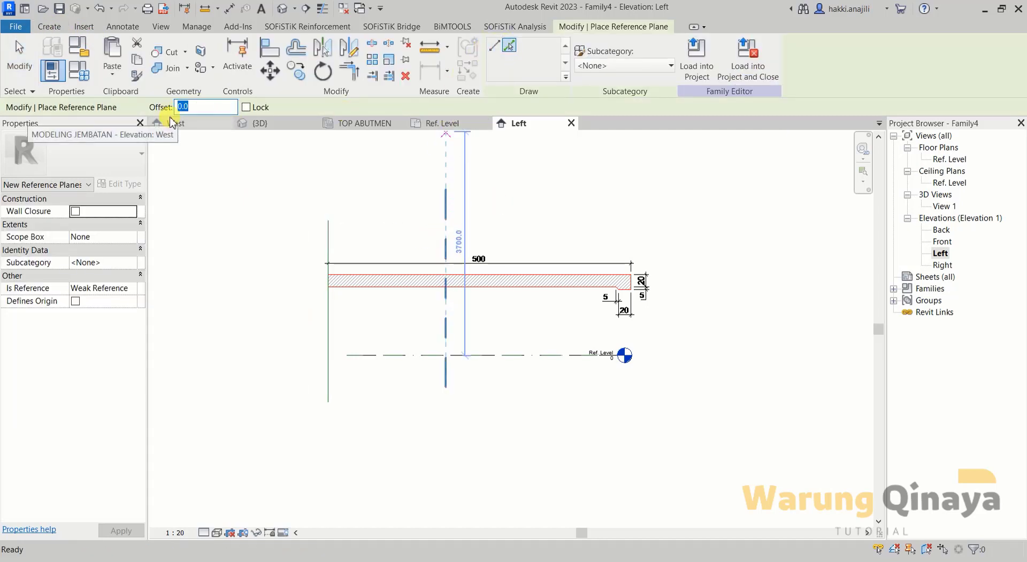
text(5000)
key(Return)
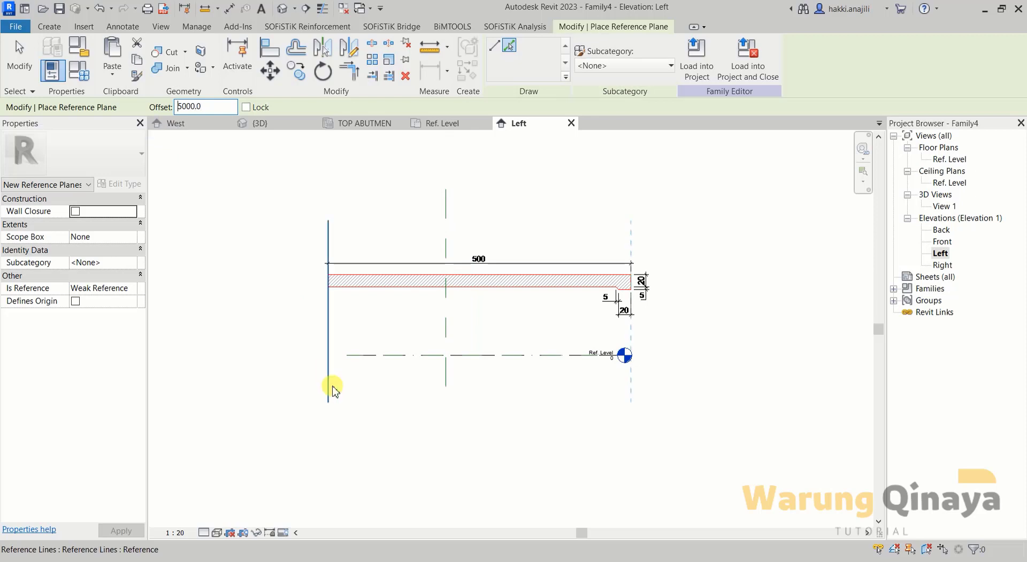
click(19, 58)
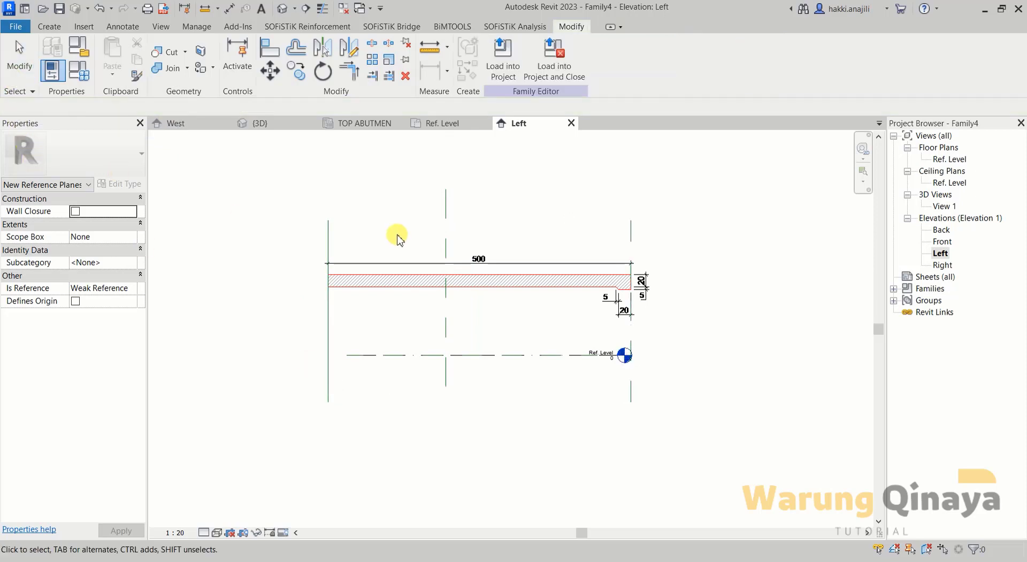
Step: Set the family's length units to centimetres in Project Units
click(196, 27)
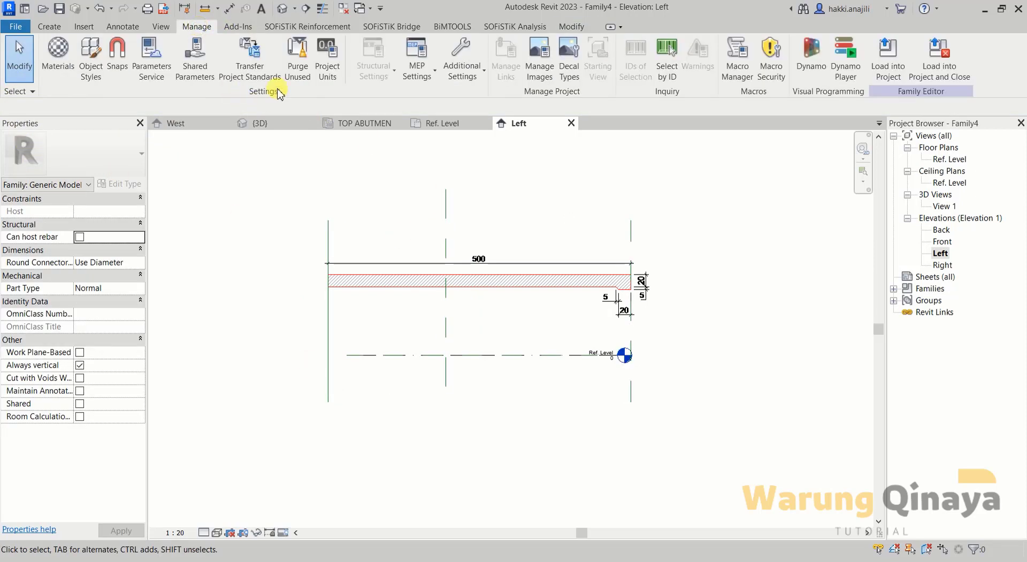
click(327, 59)
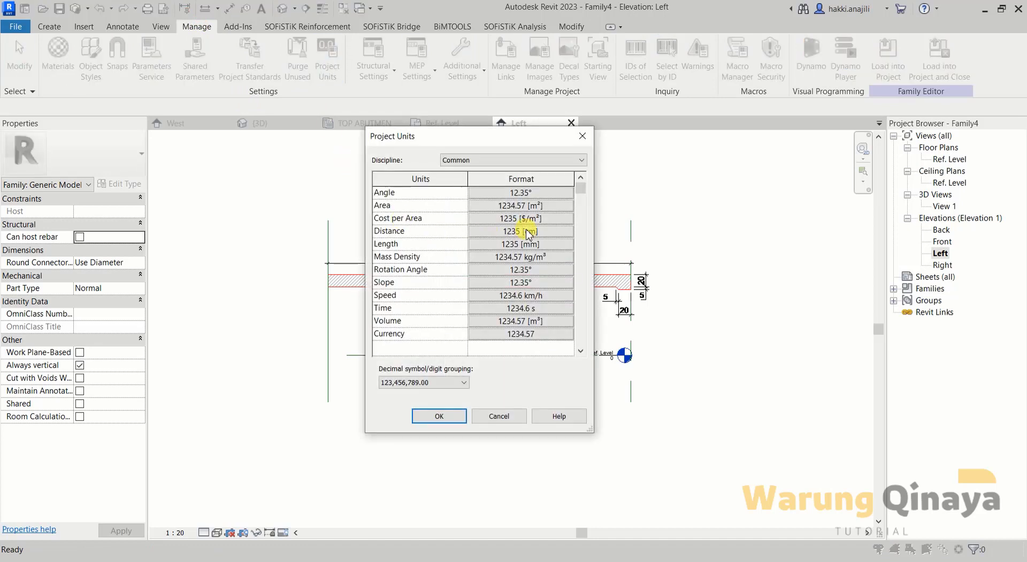
click(546, 244)
click(538, 214)
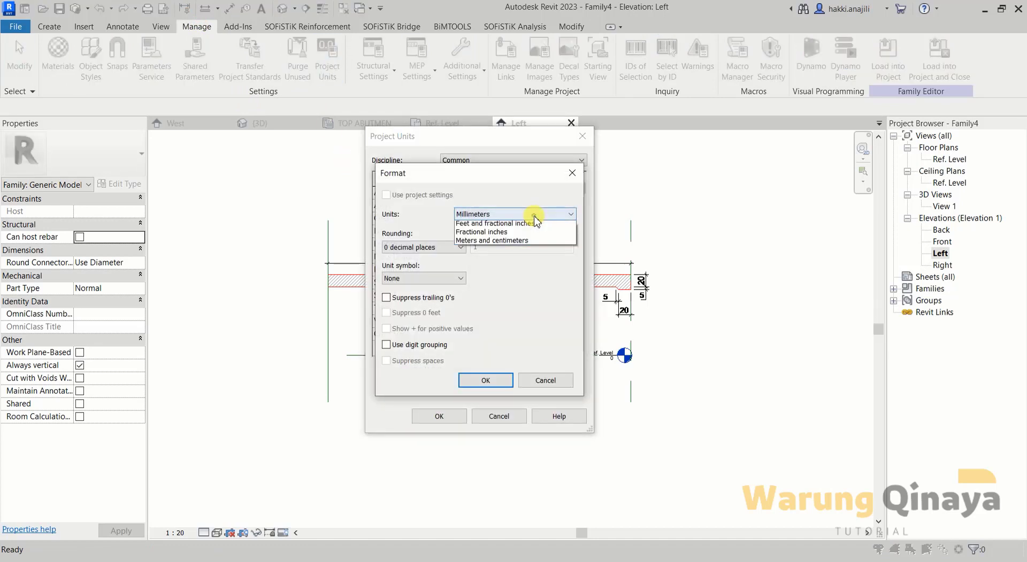
click(527, 225)
click(485, 380)
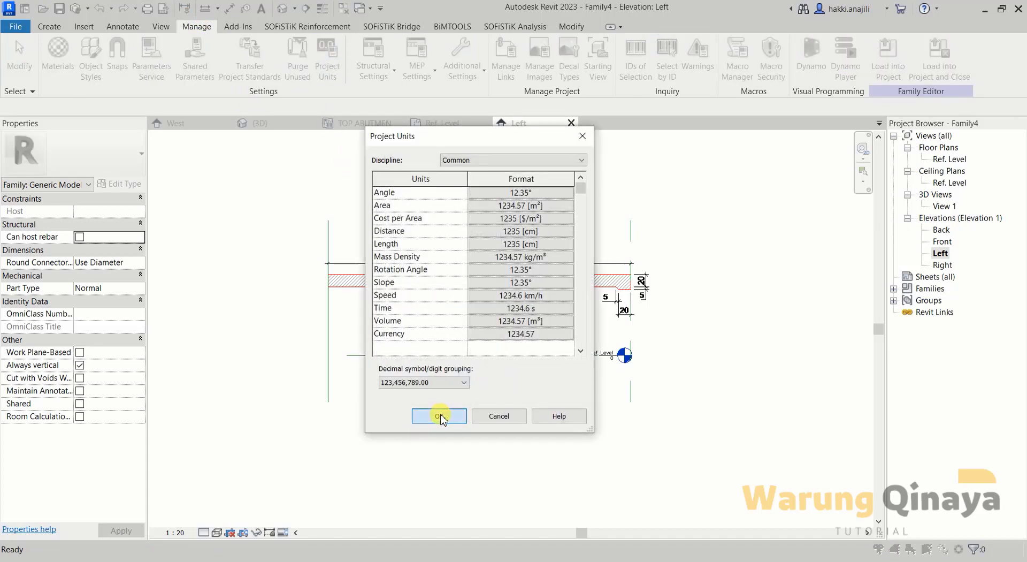
click(439, 416)
Step: Bring the imported PLAT INJAK slab drawing into view and select it
scroll(590, 353, up, 1)
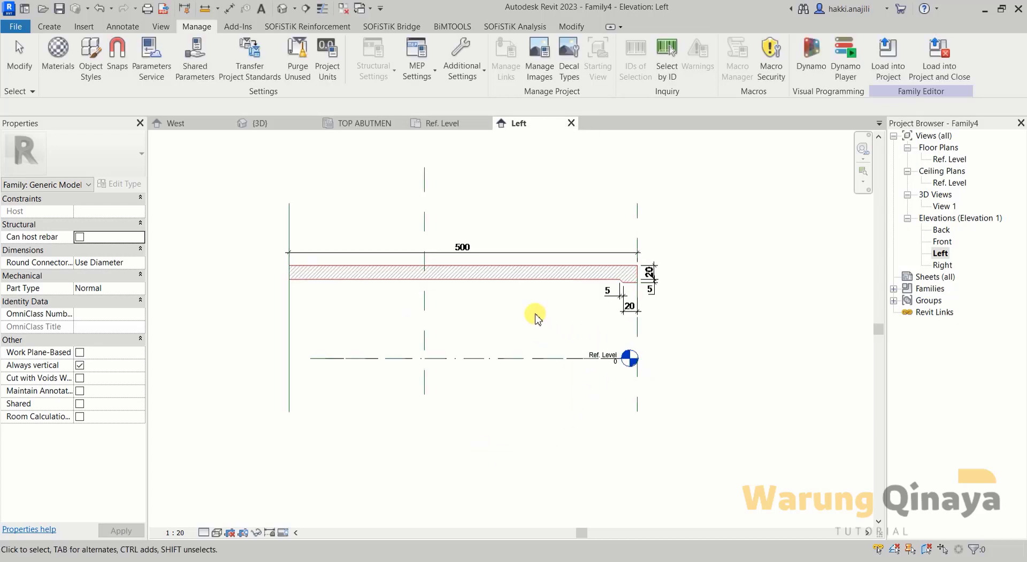
scroll(567, 328, up, 1)
middle_drag(550, 339, 540, 339)
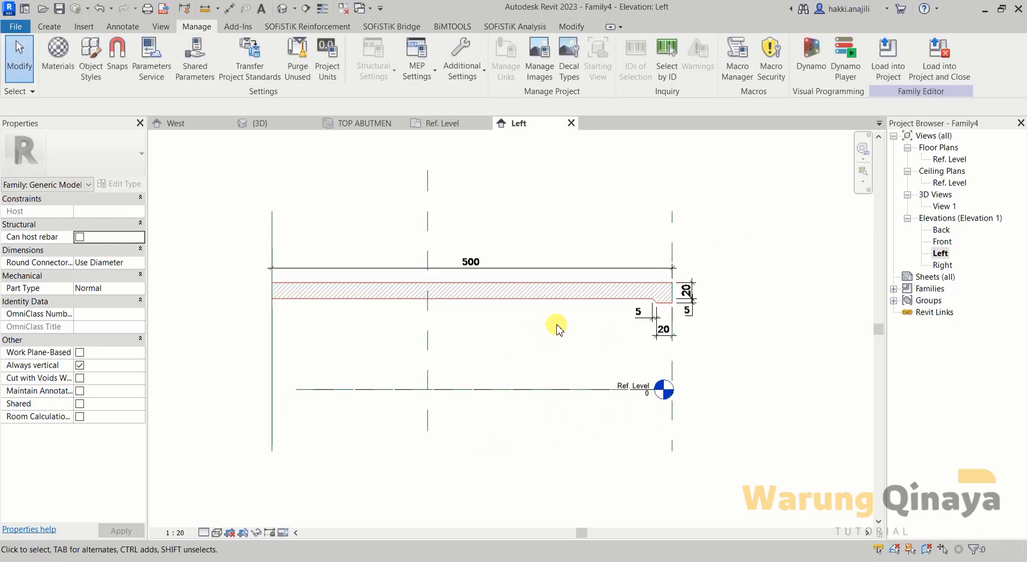
scroll(625, 391, up, 1)
middle_drag(619, 355, 596, 339)
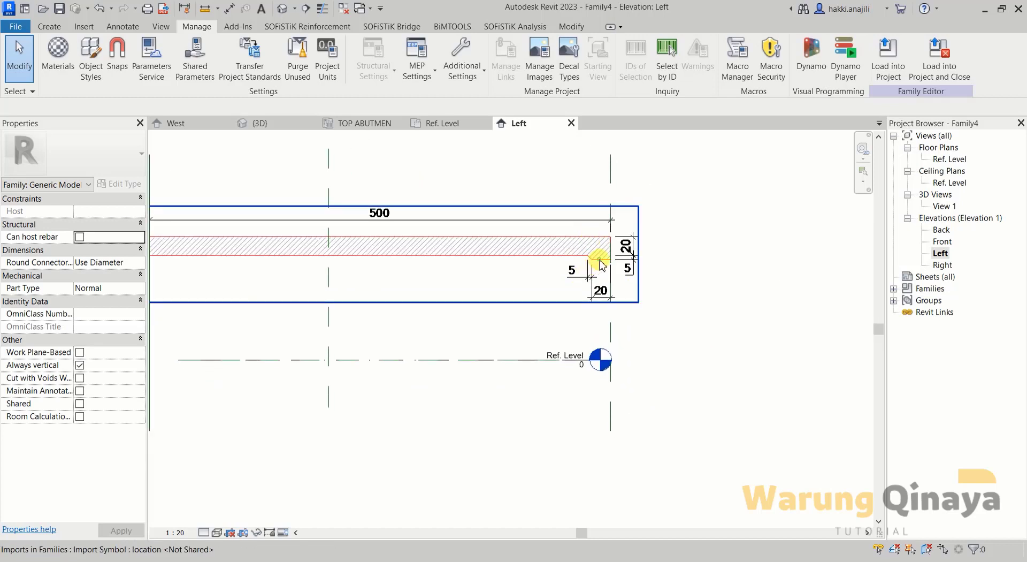
click(600, 263)
Step: Move the PLAT INJAK import down so its top edge sits on Ref. Level, then select the level
click(271, 80)
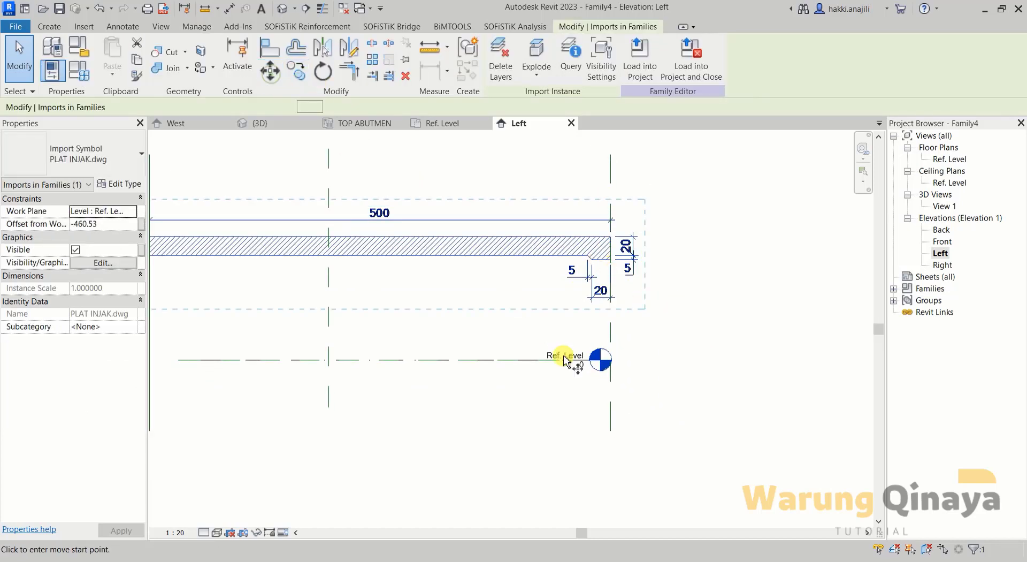
scroll(575, 355, up, 1)
middle_drag(483, 348, 517, 354)
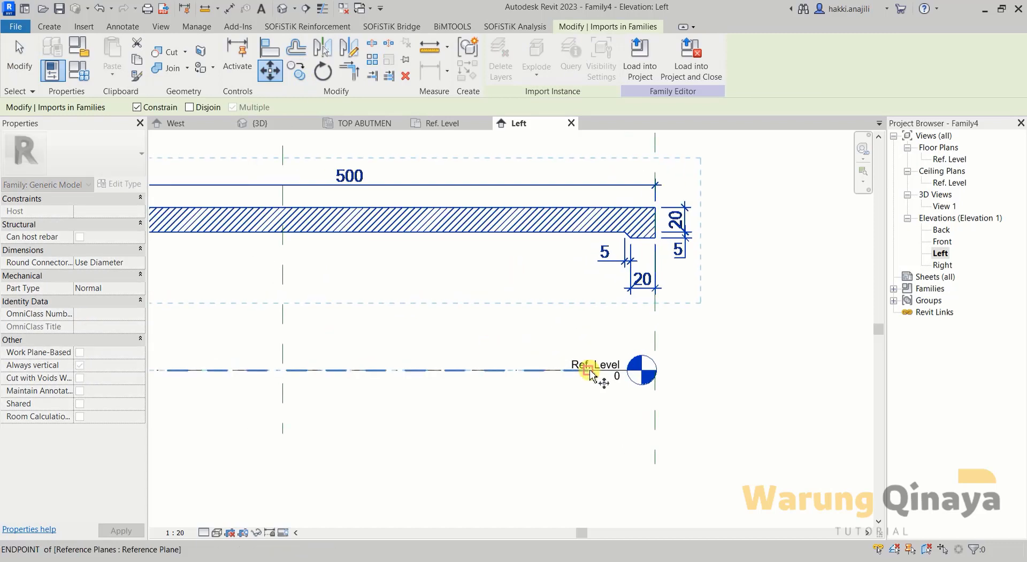
click(498, 207)
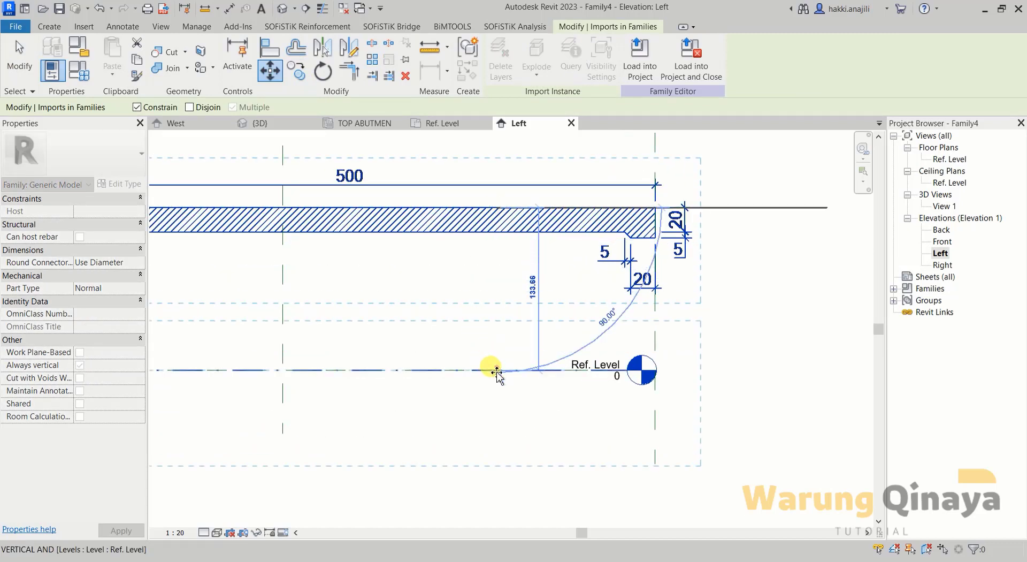
click(490, 368)
scroll(603, 381, up, 4)
key(Escape)
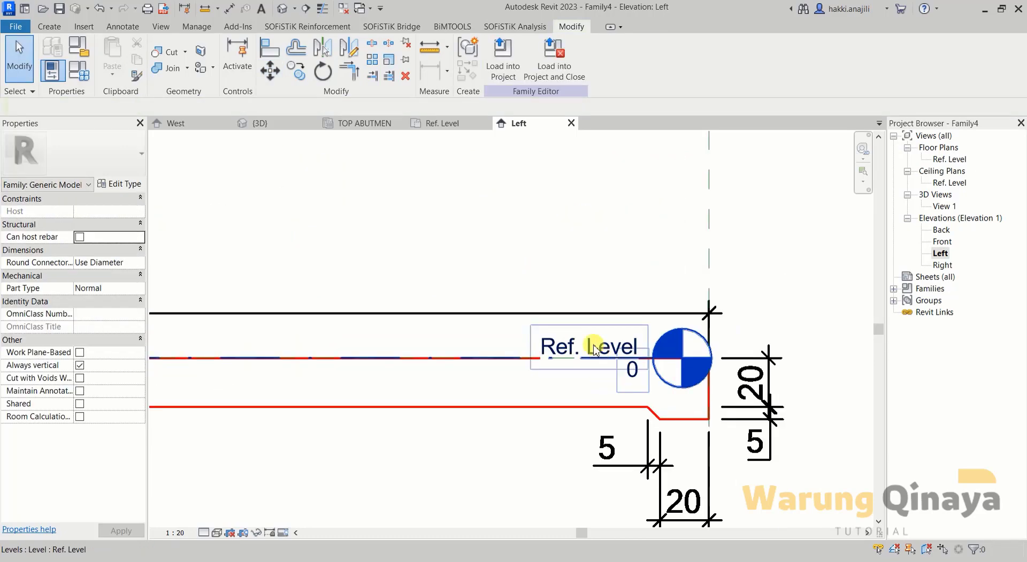
scroll(689, 336, down, 4)
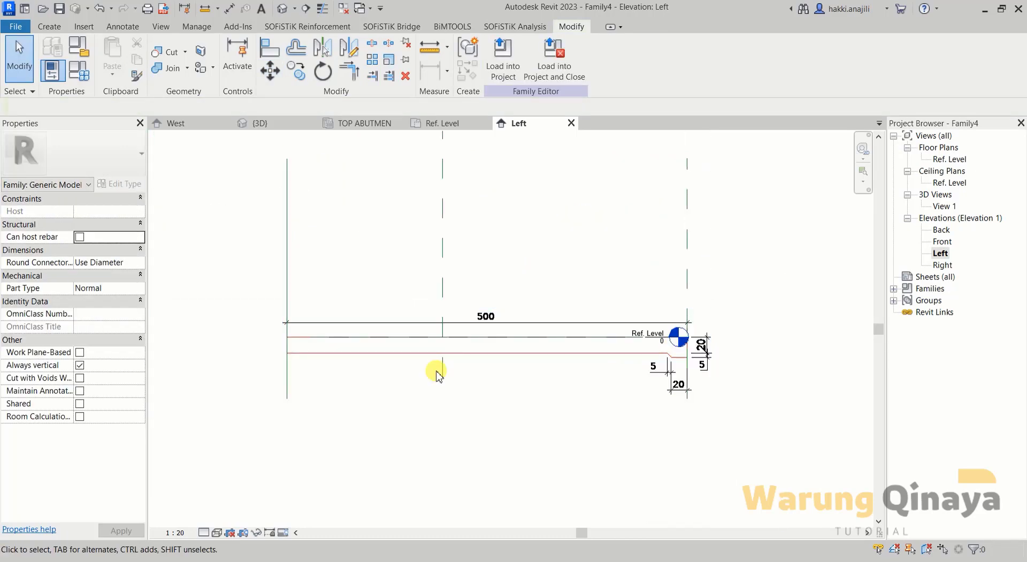
click(322, 340)
Step: Drag the Ref. Level line's end rightward past the slab's right end
middle_drag(662, 396, 553, 408)
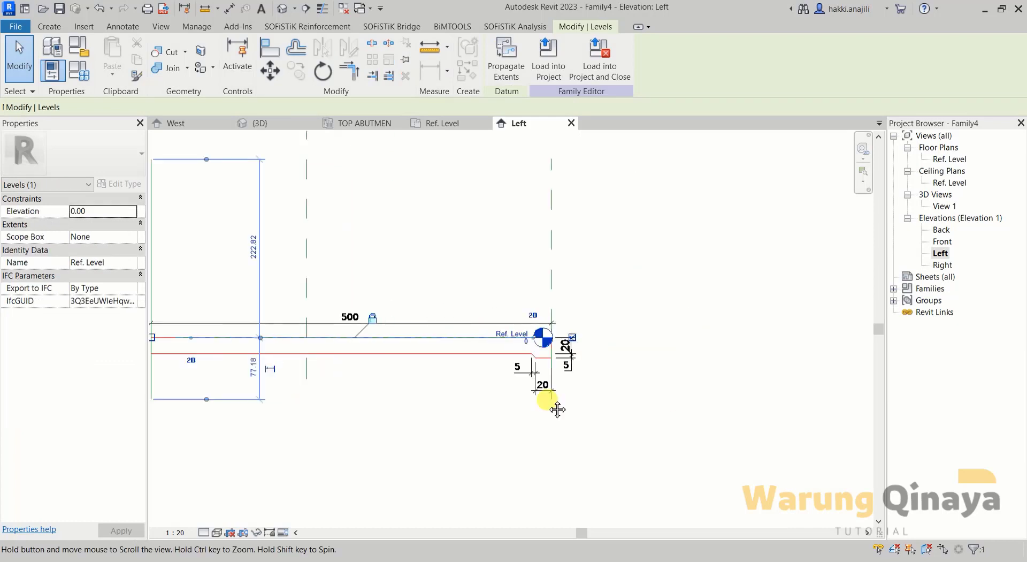
scroll(535, 364, up, 3)
drag(499, 327, 702, 325)
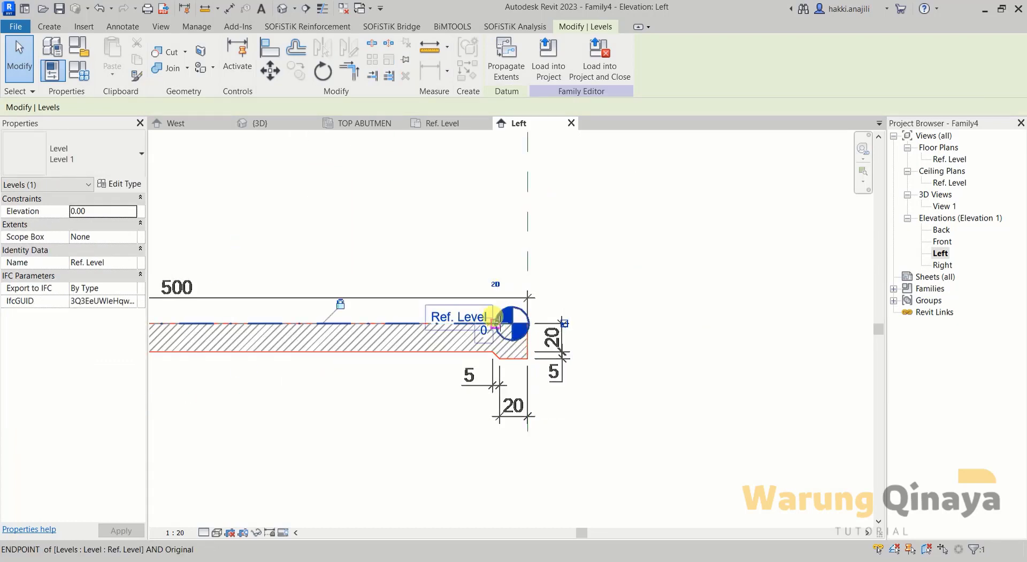
scroll(720, 359, up, 3)
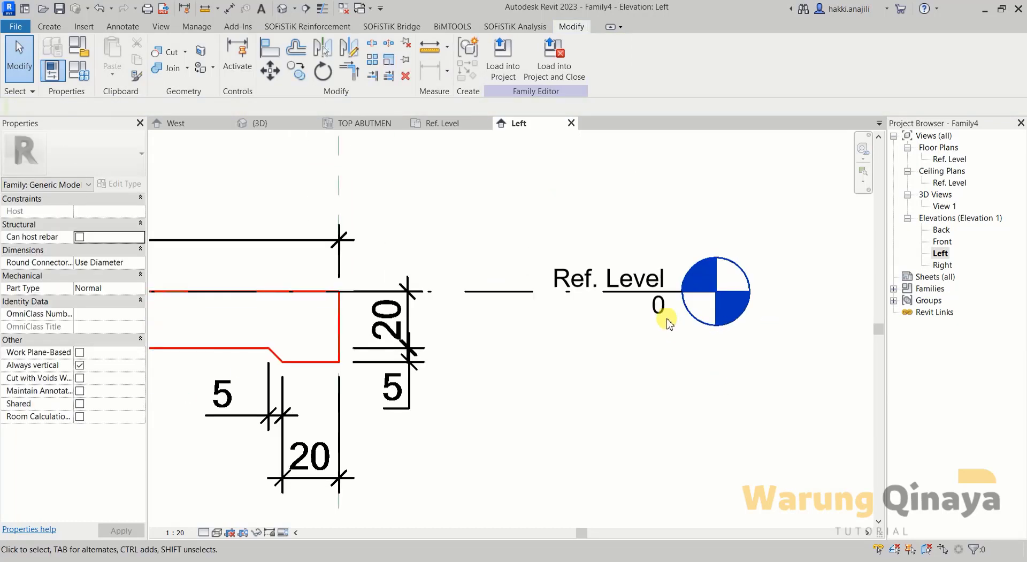
Step: Rename the reference level to LEVEL PLAT INJAK in Properties and apply
click(232, 288)
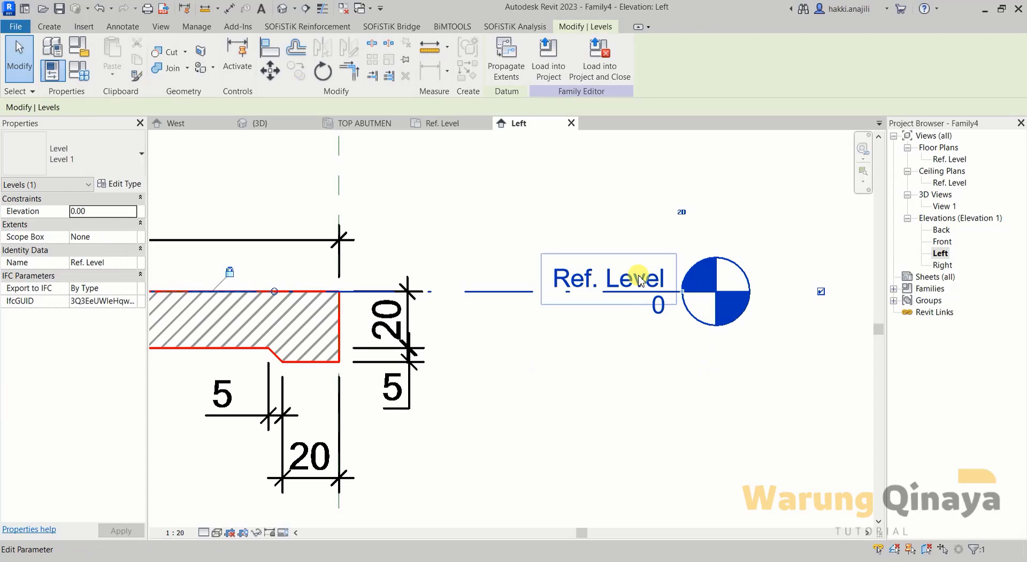
click(124, 268)
text(LEVEL PLAT INJAK)
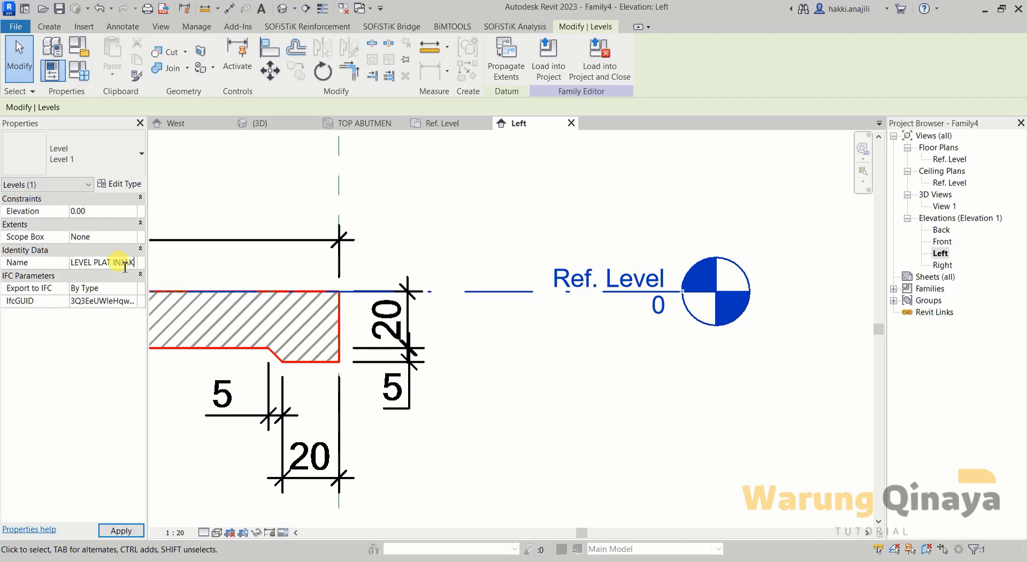
click(528, 424)
scroll(663, 375, down, 3)
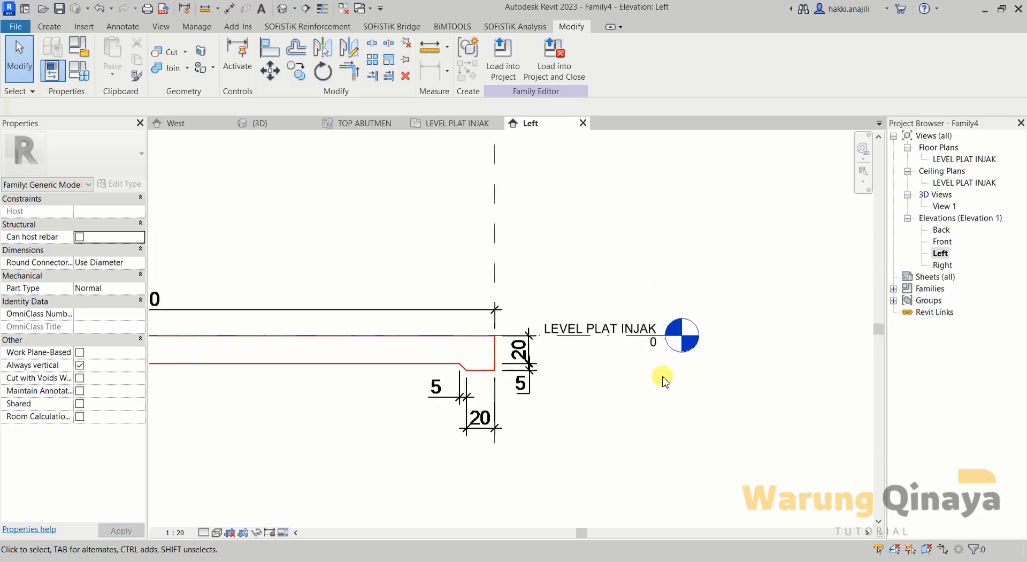
scroll(713, 324, down, 1)
scroll(481, 347, down, 1)
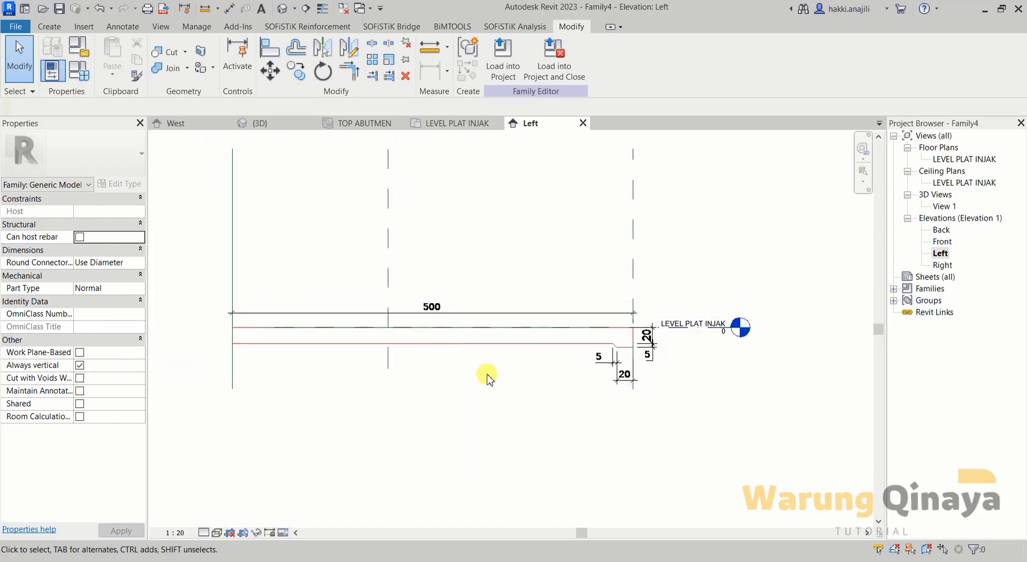
middle_drag(629, 375, 649, 379)
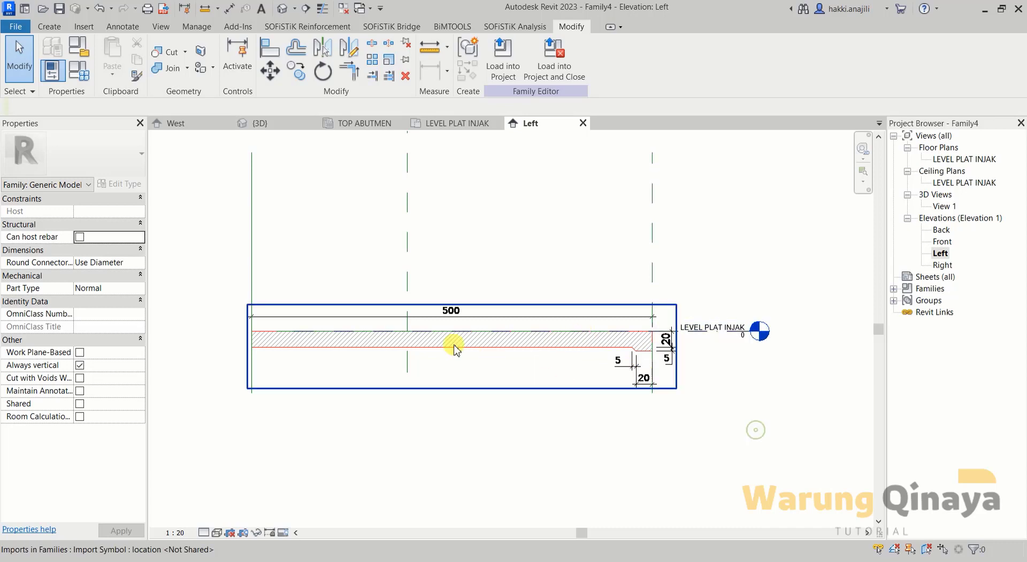
middle_drag(406, 383, 409, 384)
scroll(578, 380, up, 1)
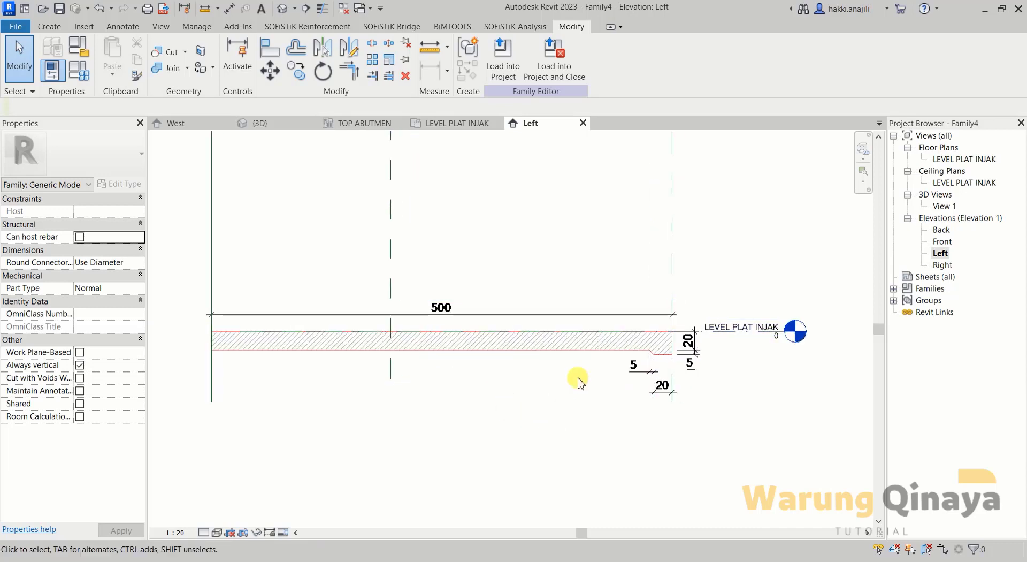
scroll(695, 406, up, 1)
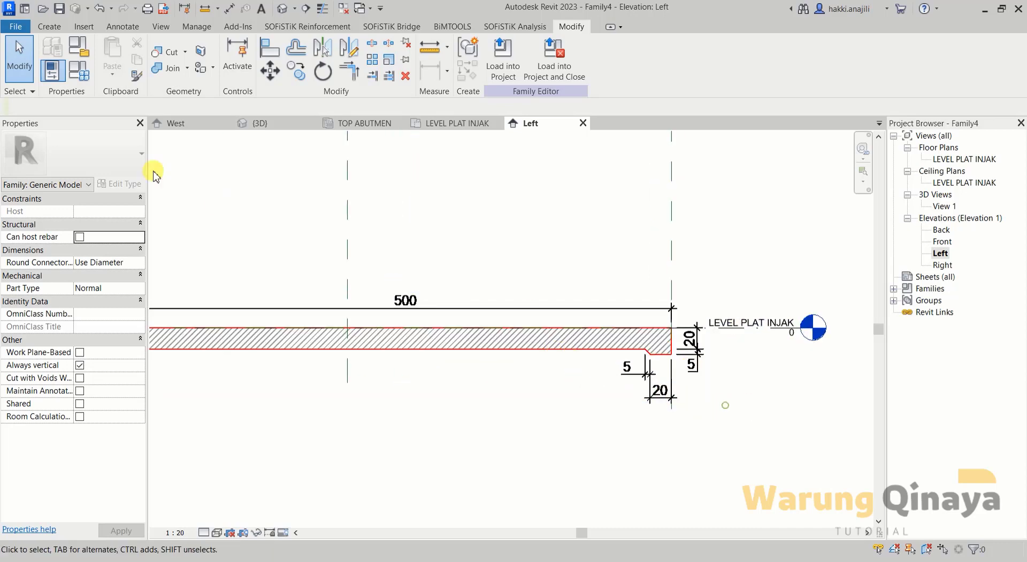
Step: Pick-line a reference plane 20 to the left of the slab's end
click(49, 26)
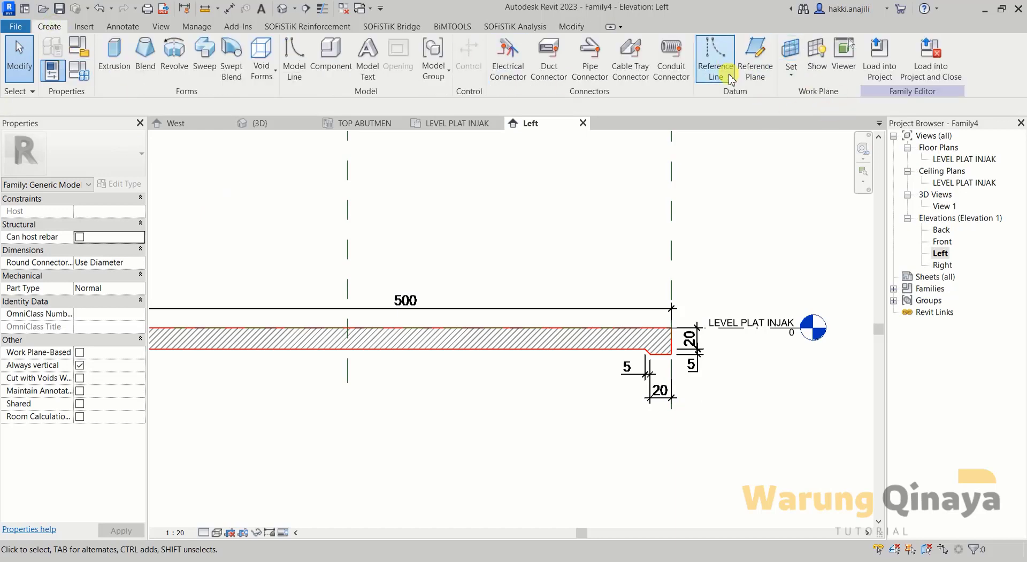
click(755, 58)
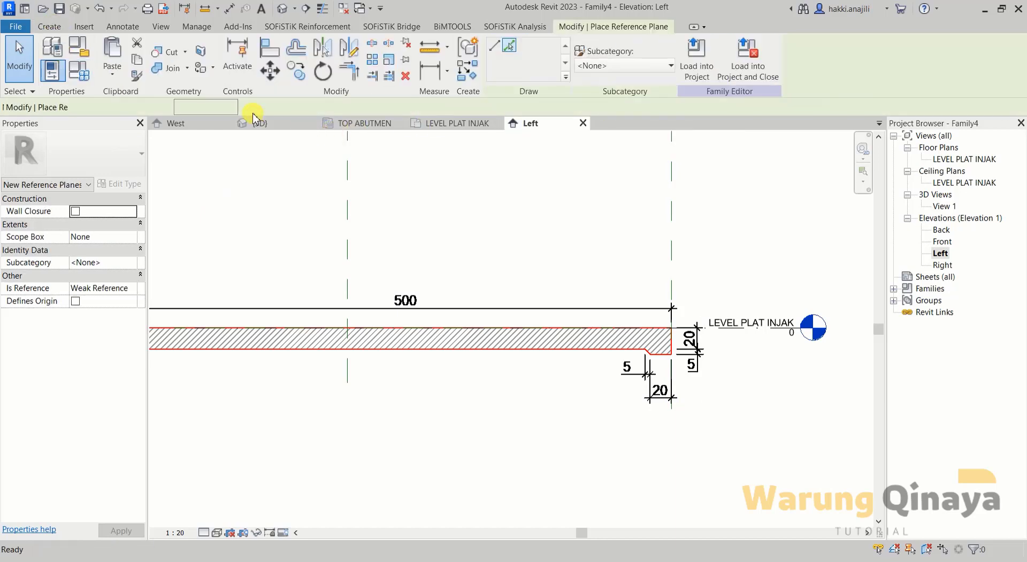
click(509, 48)
double_click(203, 102)
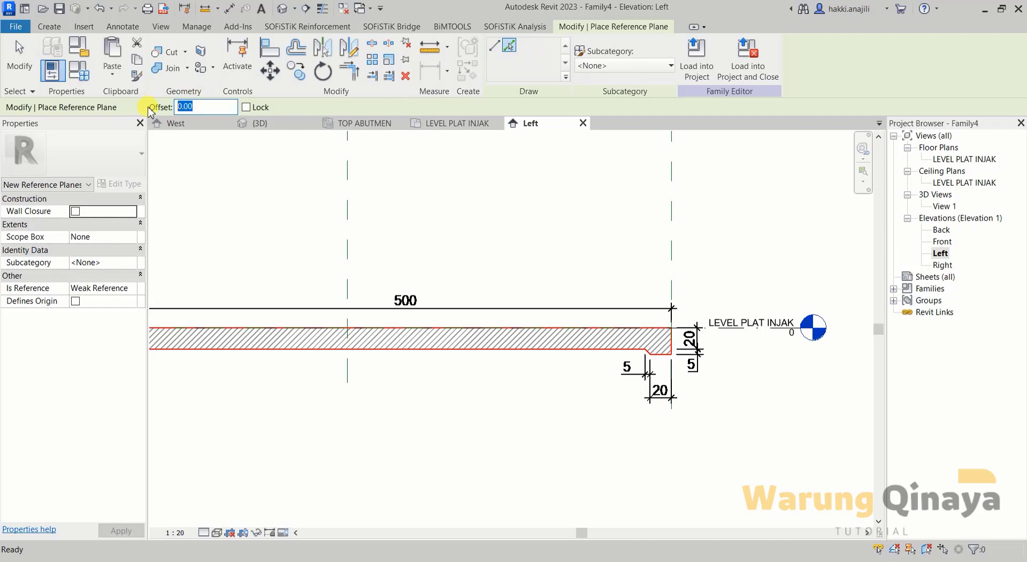
text(2)
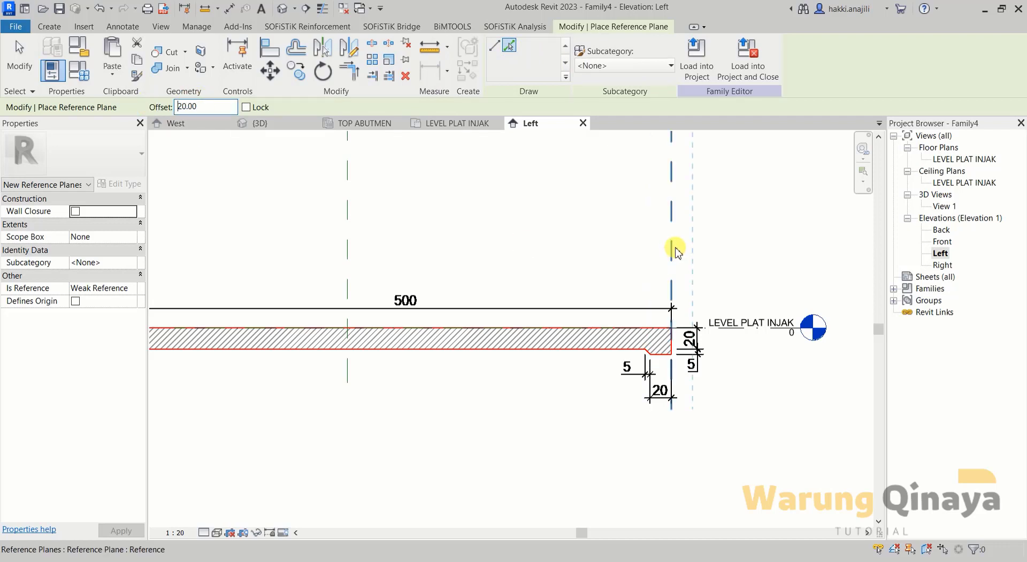
click(671, 245)
text(5)
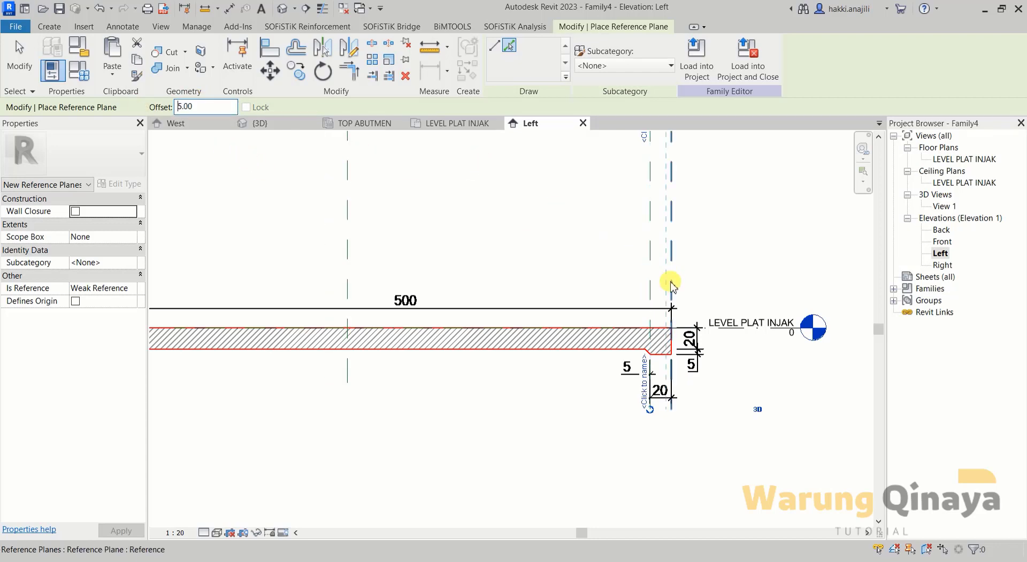
scroll(676, 356, up, 2)
scroll(681, 365, down, 1)
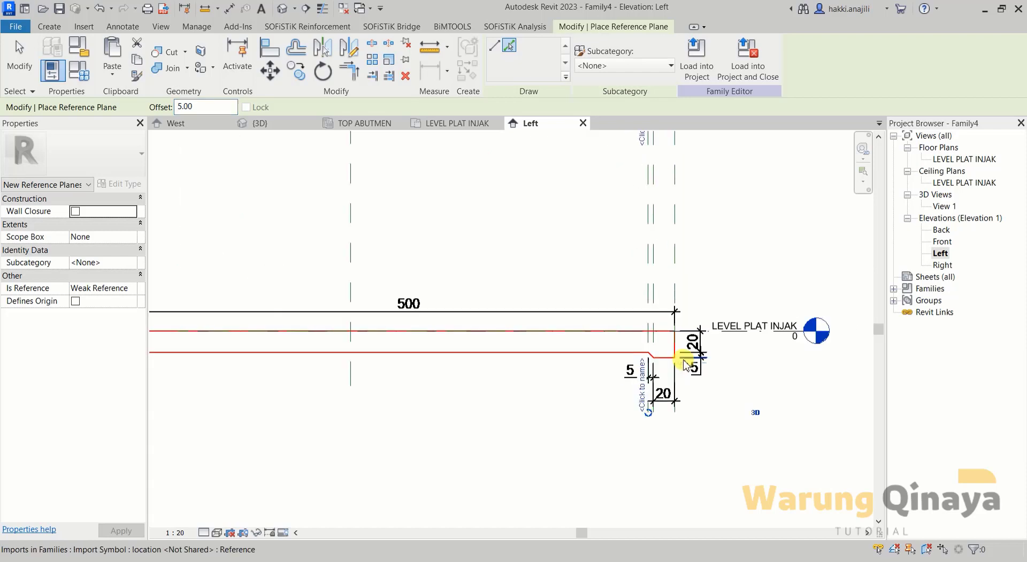
click(20, 56)
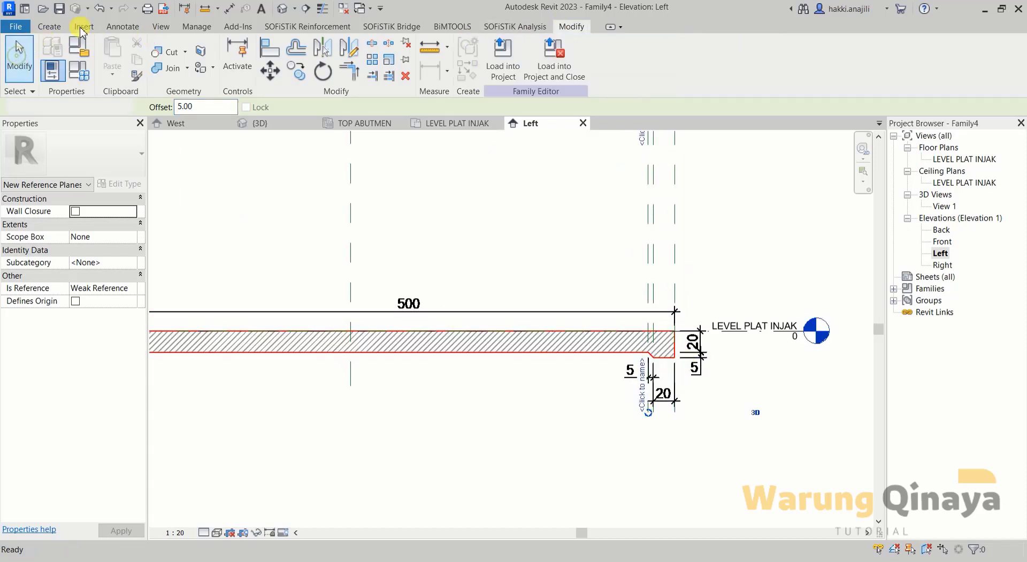
Step: Draw a horizontal reference line from the slab's end corner
click(49, 26)
click(716, 59)
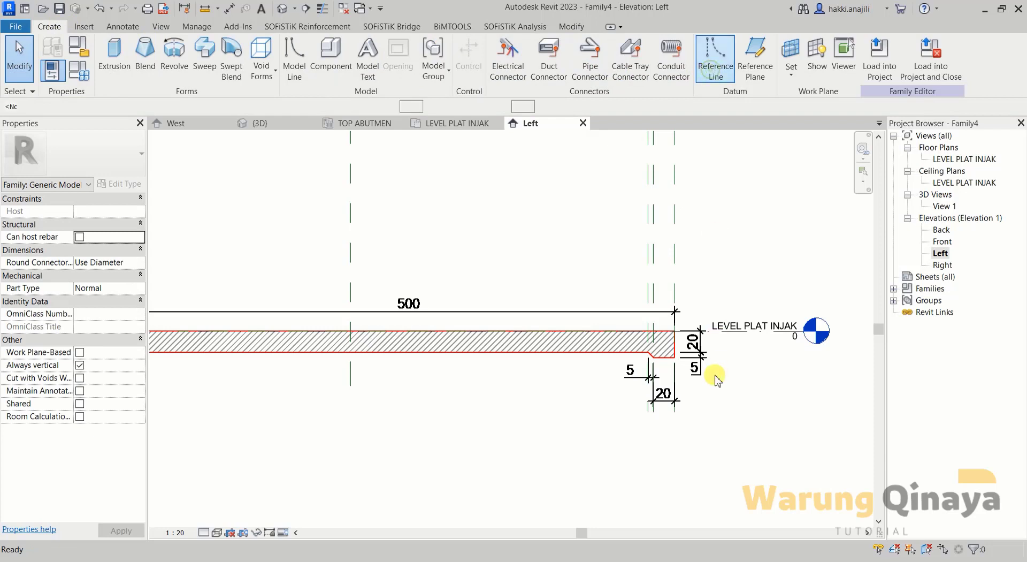
scroll(674, 357, up, 2)
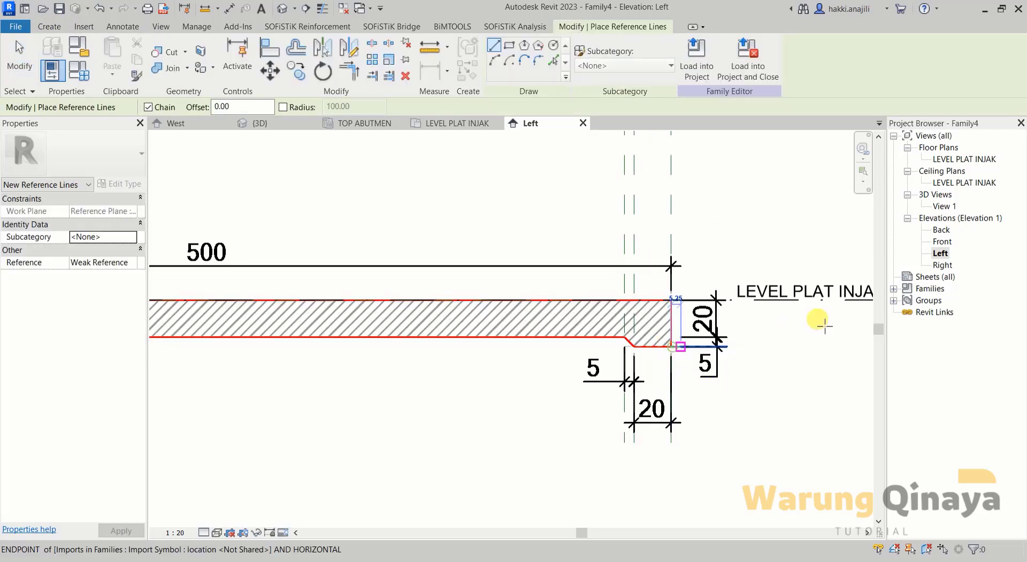
scroll(819, 321, down, 2)
click(757, 332)
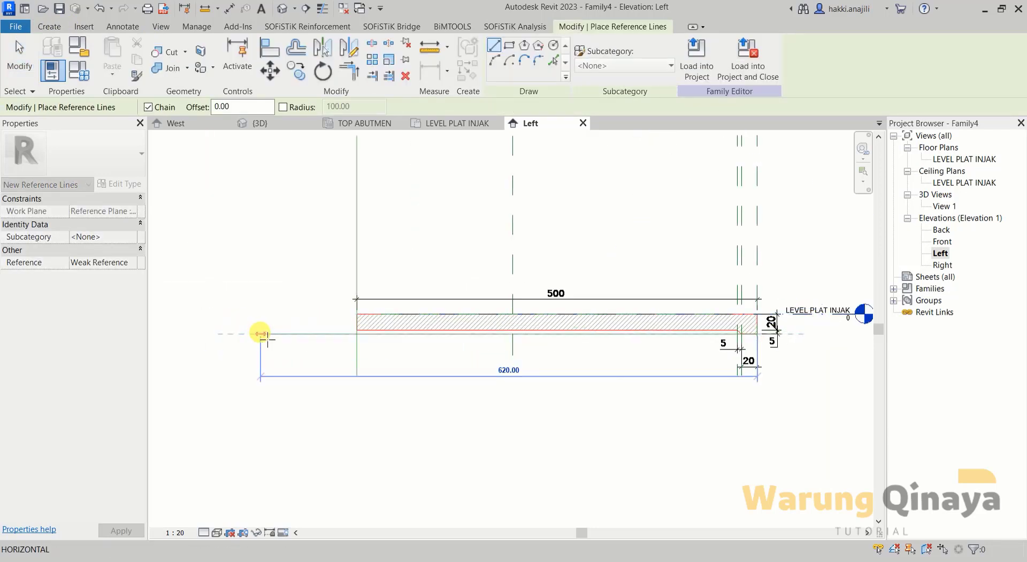
click(267, 334)
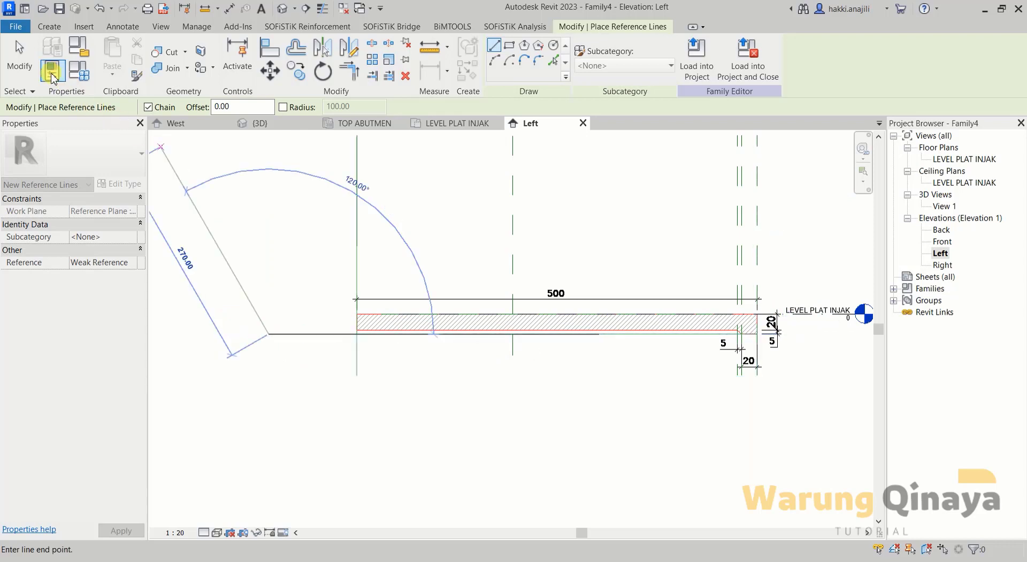
click(24, 68)
scroll(754, 332, up, 3)
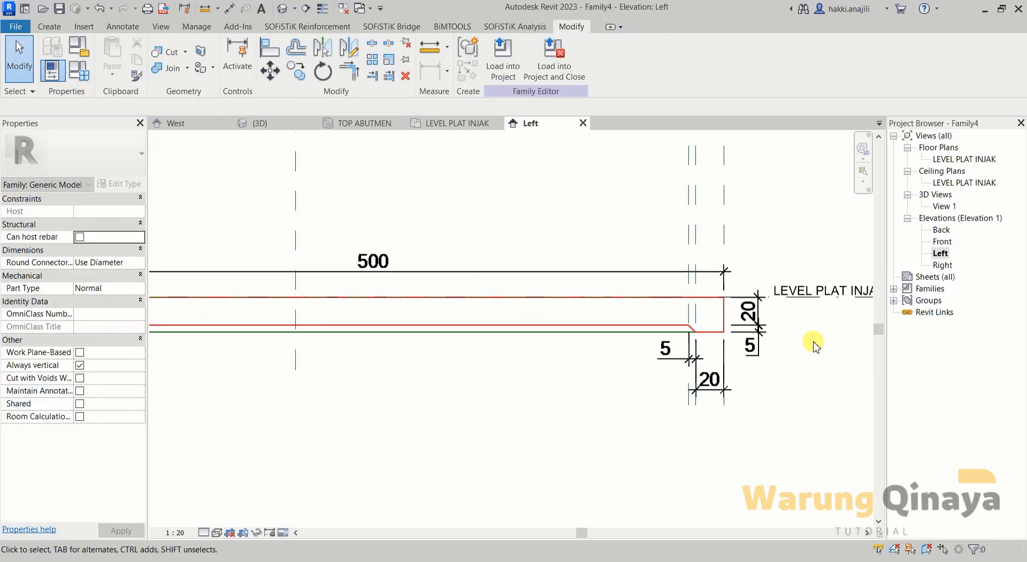
scroll(803, 358, up, 1)
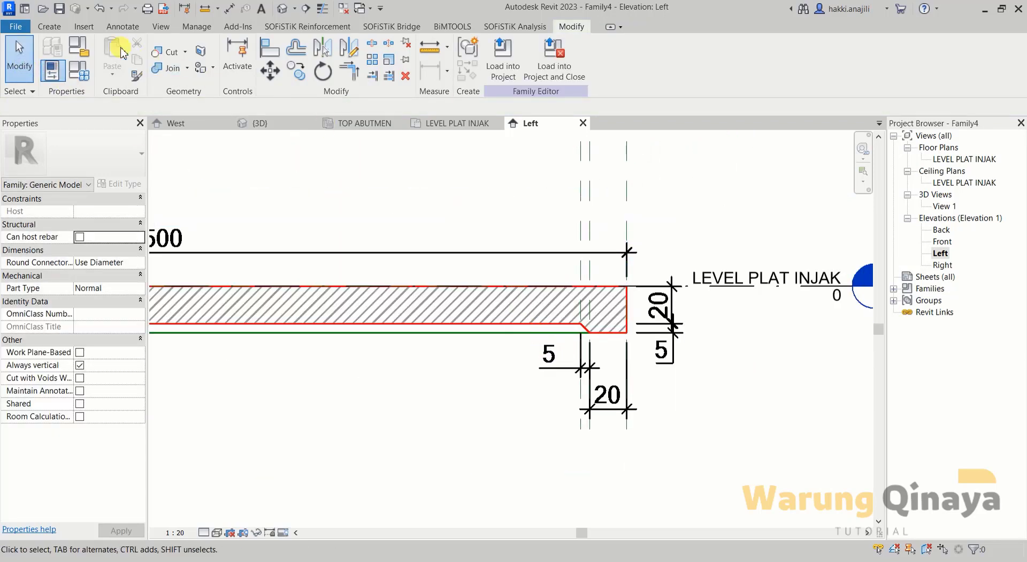
Step: Pick-line a reference plane offset 5 below the slab's bottom edge
click(59, 28)
click(748, 54)
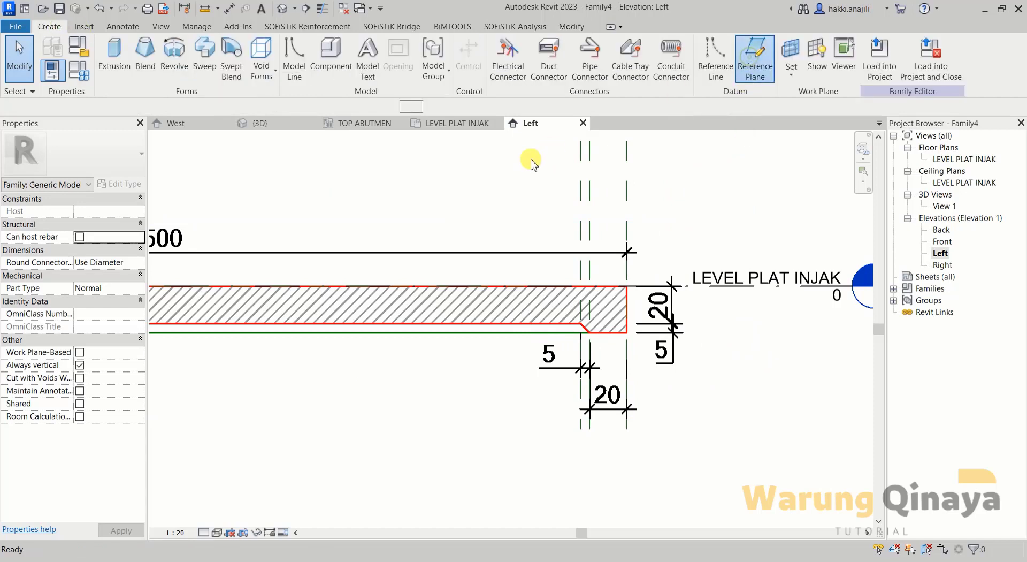
click(510, 48)
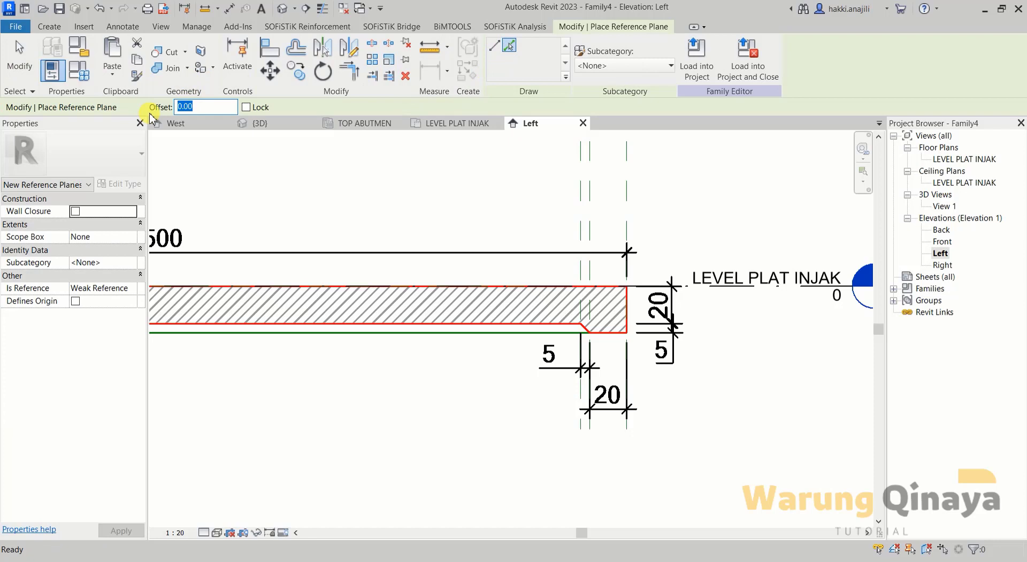
text(5)
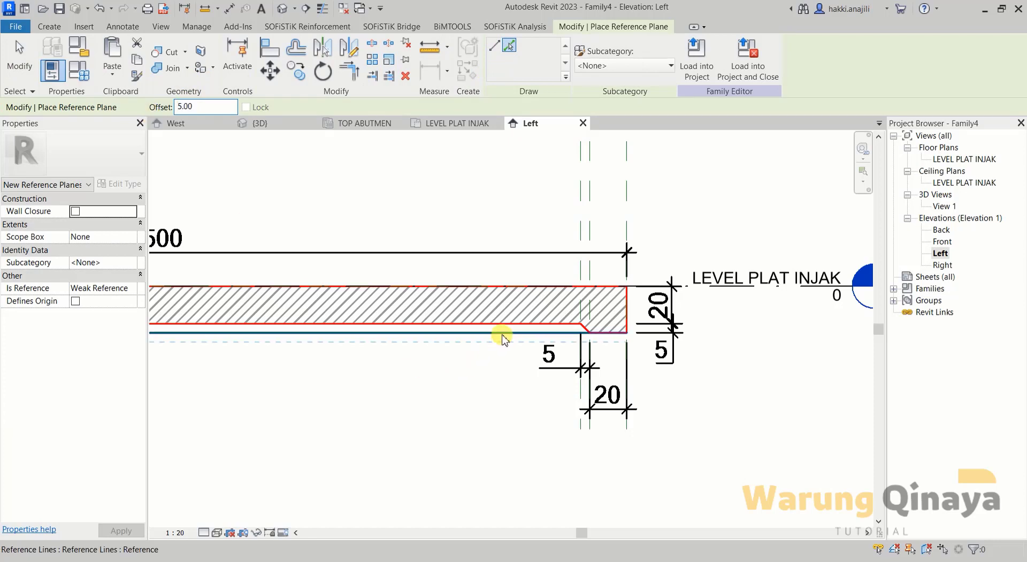
click(506, 336)
scroll(642, 323, up, 1)
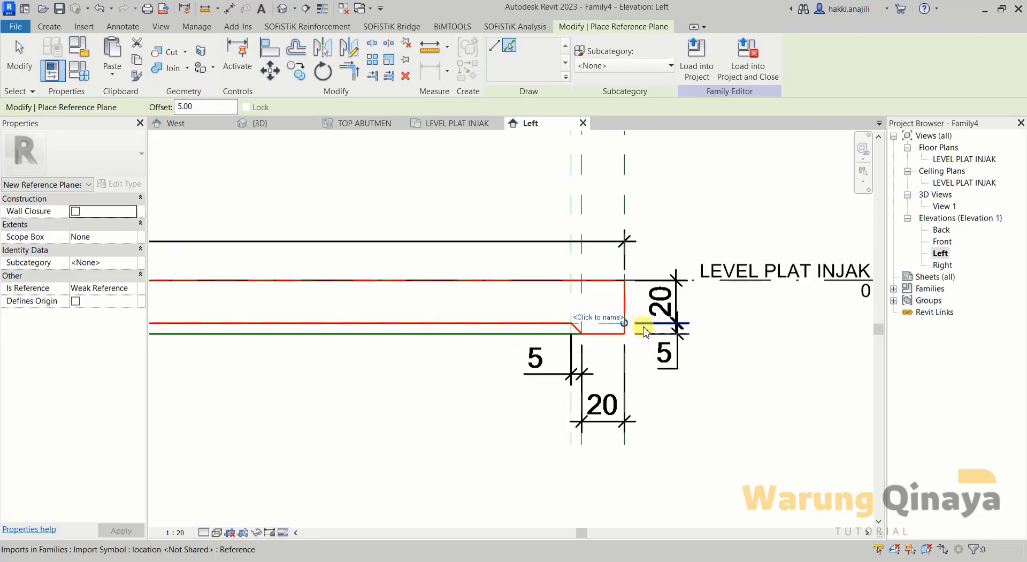
scroll(642, 323, up, 1)
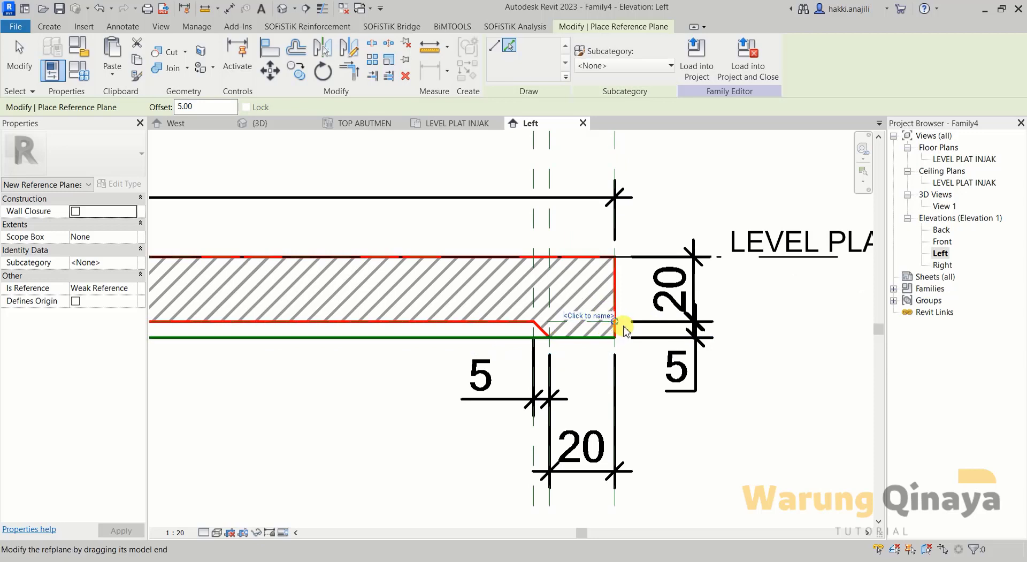
scroll(621, 327, down, 3)
click(37, 80)
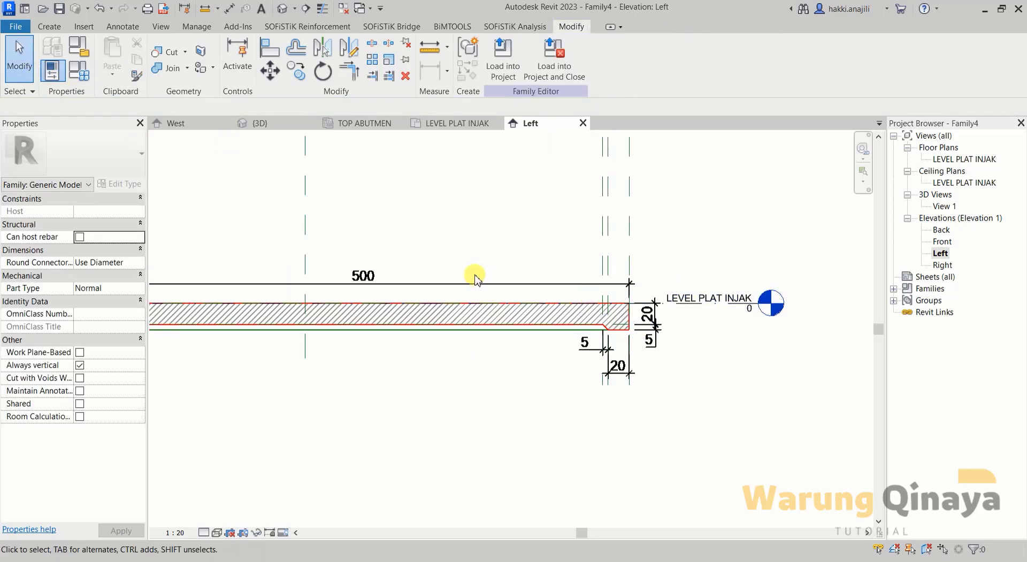
scroll(577, 293, down, 2)
scroll(488, 284, up, 1)
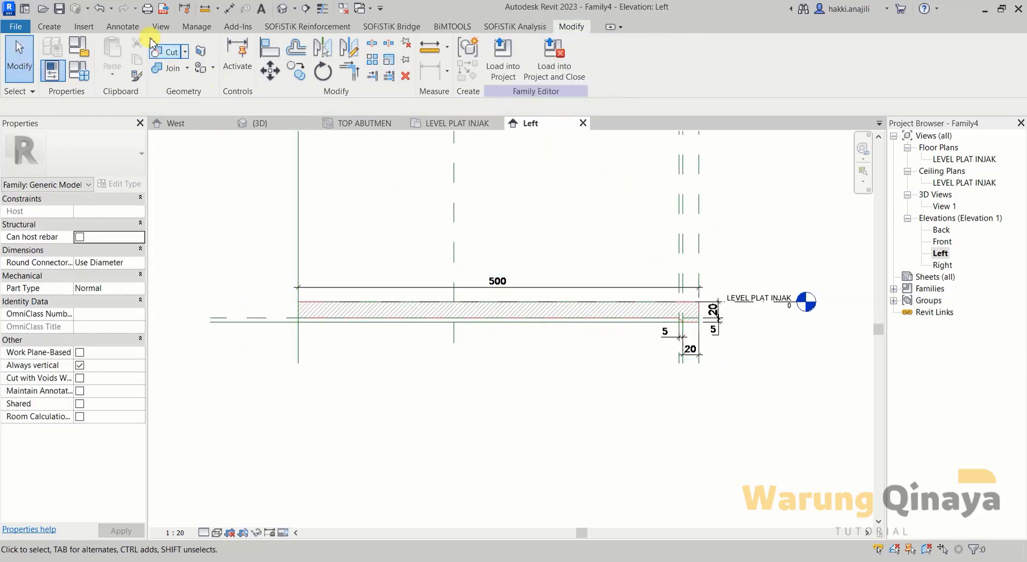
Step: Start an extrusion sketch tracing the slab's right end, bottom step and chamfer
click(49, 27)
click(114, 57)
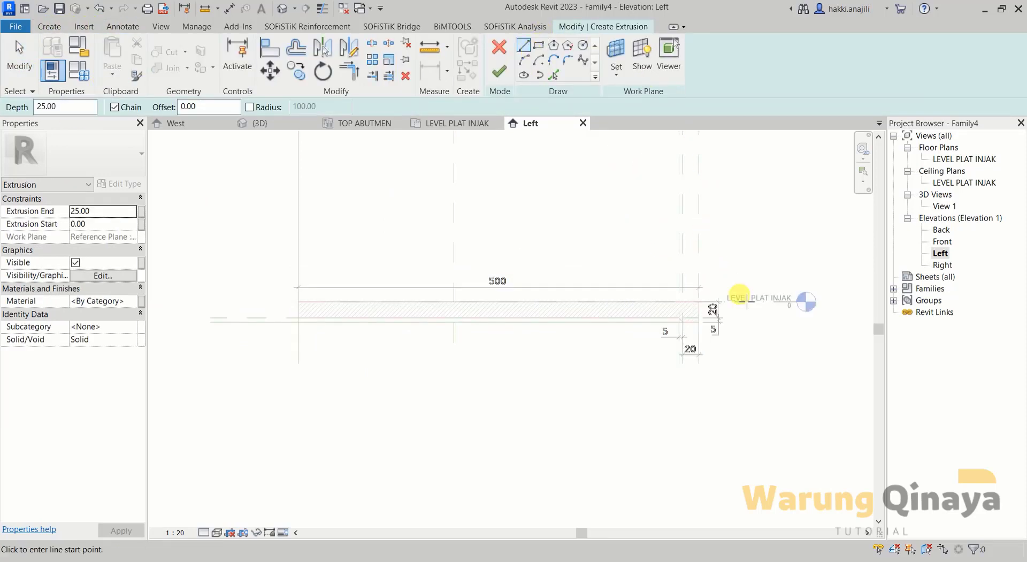
scroll(690, 320, up, 3)
scroll(679, 314, up, 2)
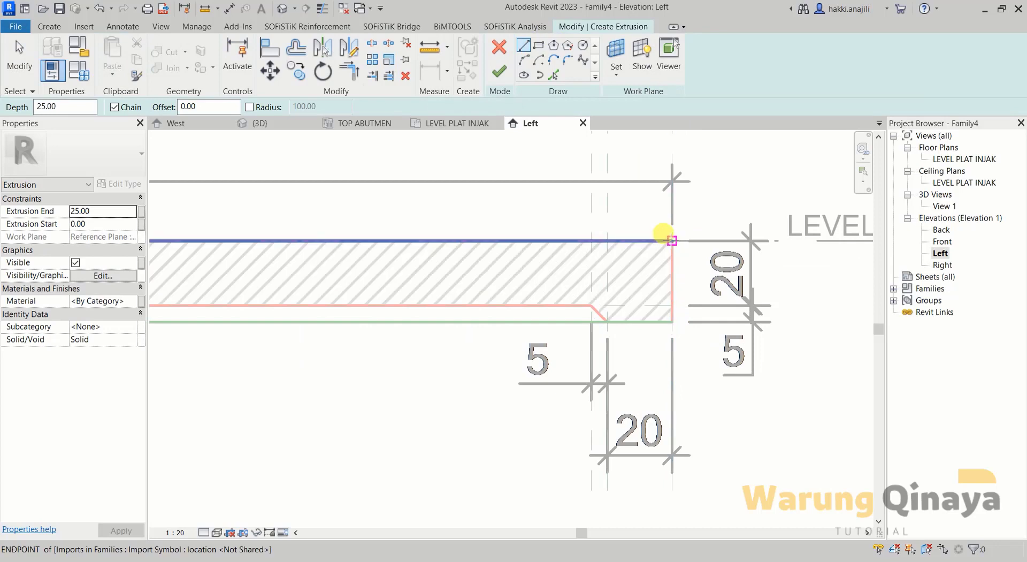
click(669, 239)
click(673, 321)
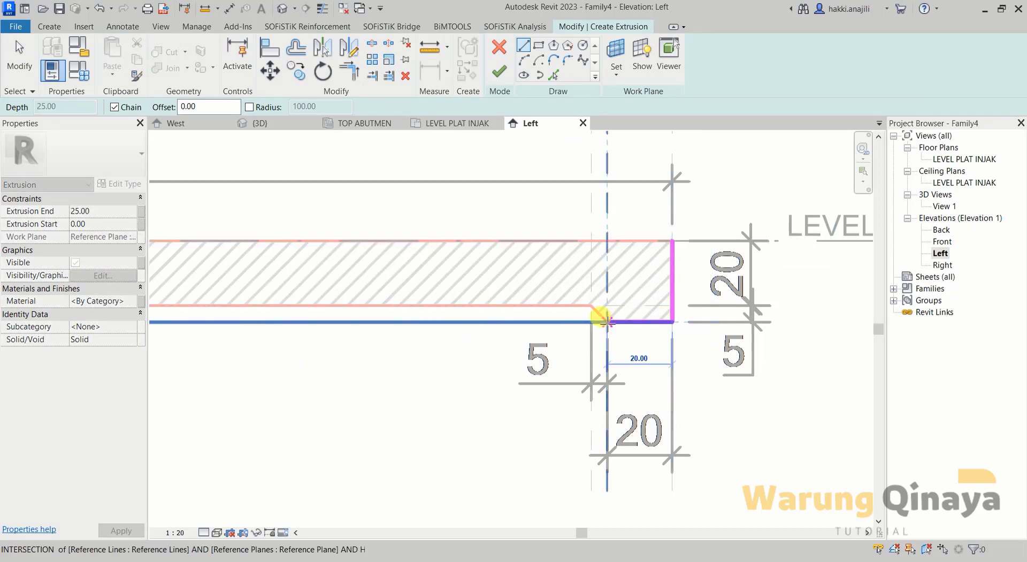
click(605, 321)
click(591, 305)
Step: Complete the profile along the slab bottom, close the loop, and finish the 25-deep extrusion
middle_drag(260, 342, 610, 354)
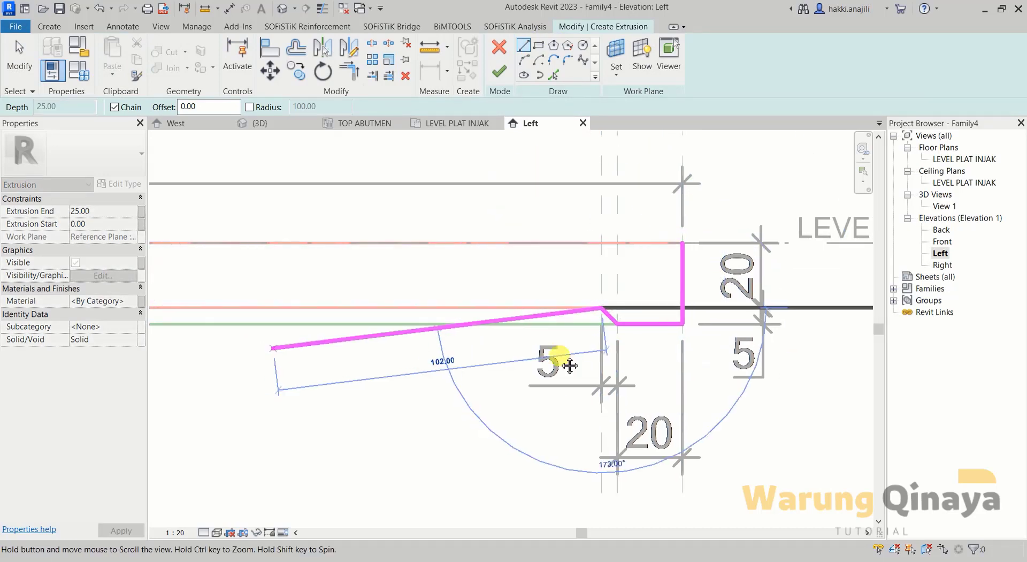
scroll(610, 353, down, 3)
scroll(435, 339, up, 1)
scroll(378, 335, up, 1)
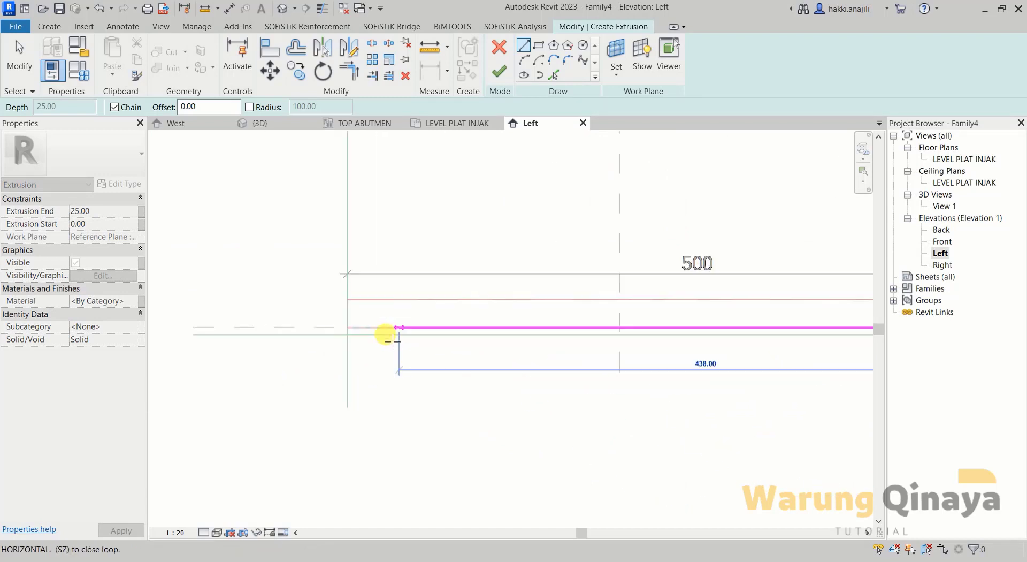
click(347, 327)
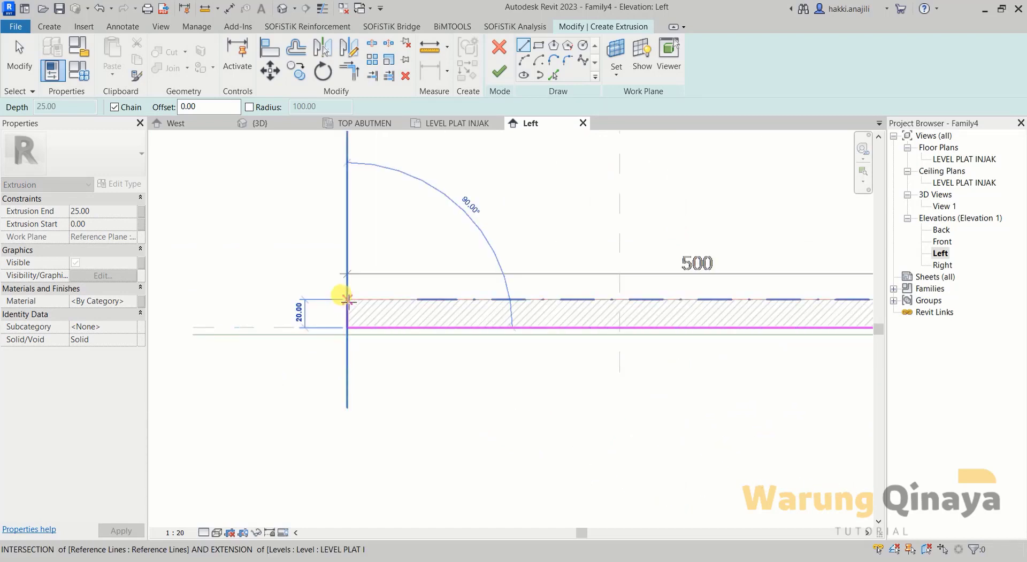
mouse_move(724, 394)
middle_down()
mouse_move(458, 413)
mouse_move(298, 335)
middle_up()
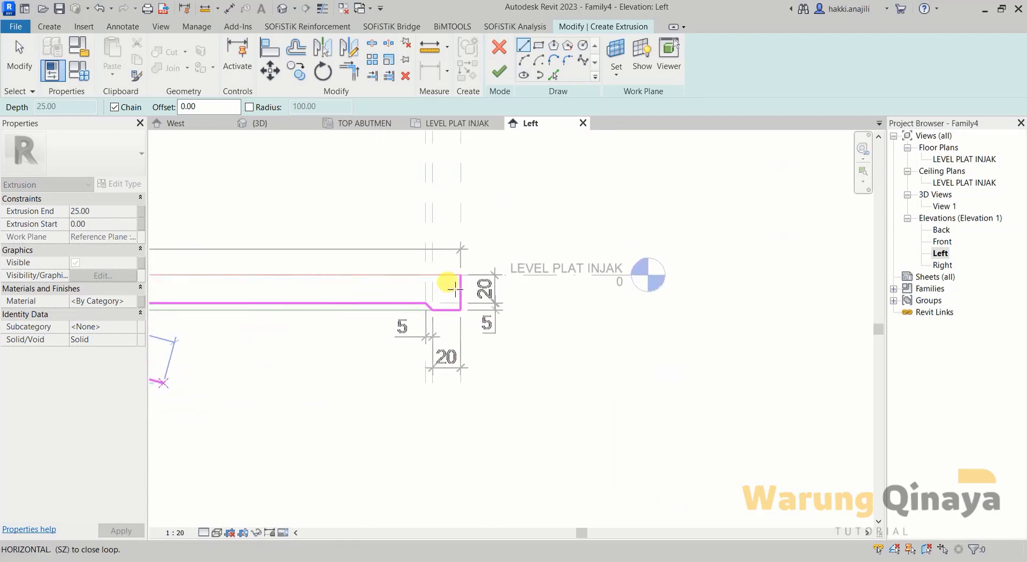
click(454, 271)
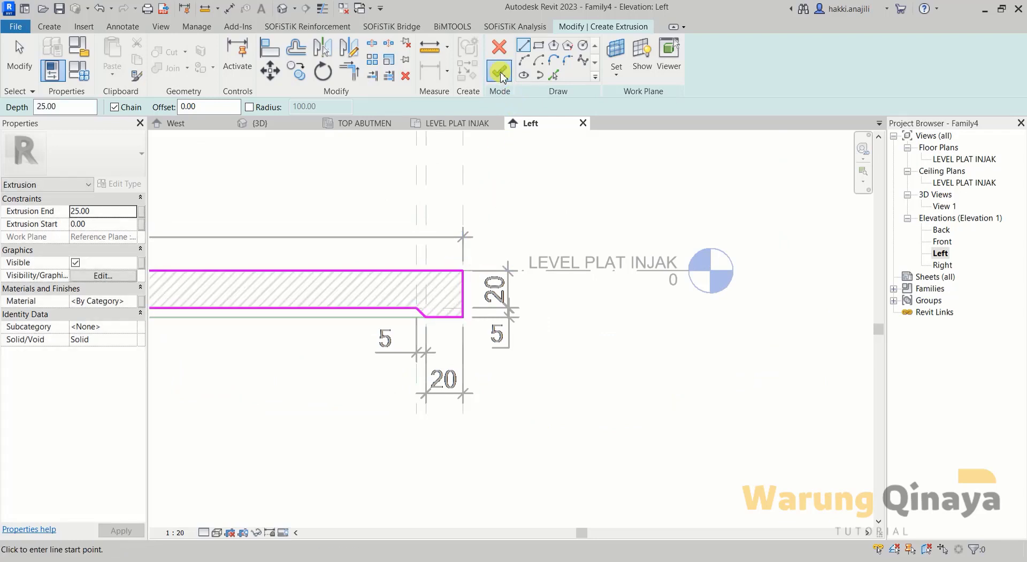
click(499, 71)
scroll(618, 375, down, 3)
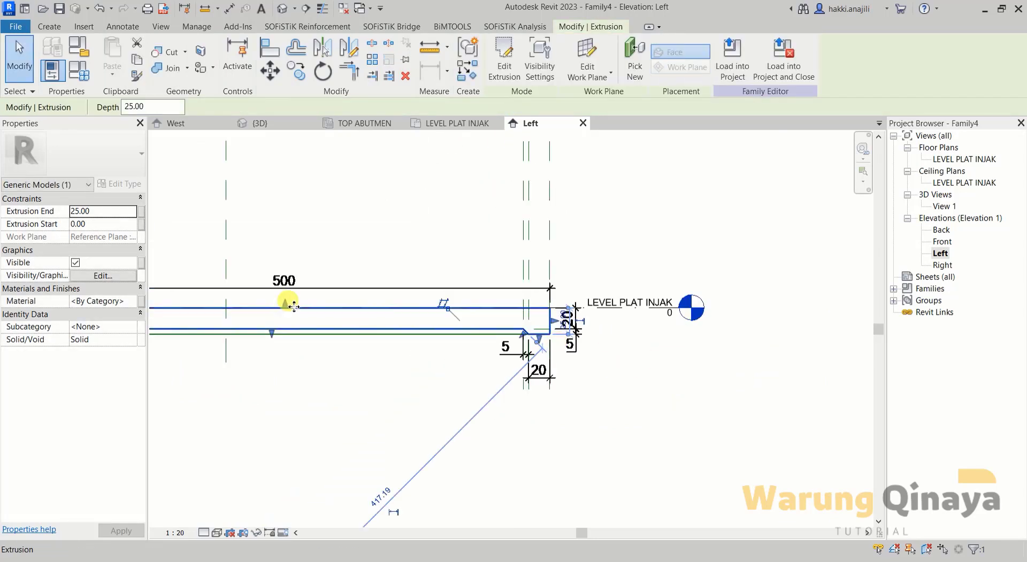
Step: Search 'CRETE' and assign the AEC library's Concrete, Sand/Cement Screed material to the extrusion
click(127, 303)
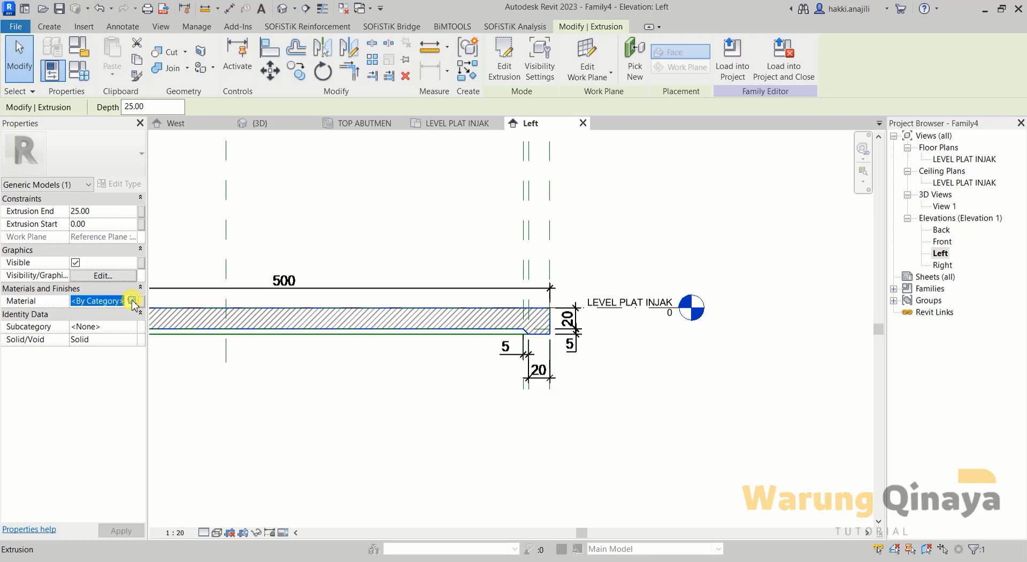
click(130, 300)
text(CON)
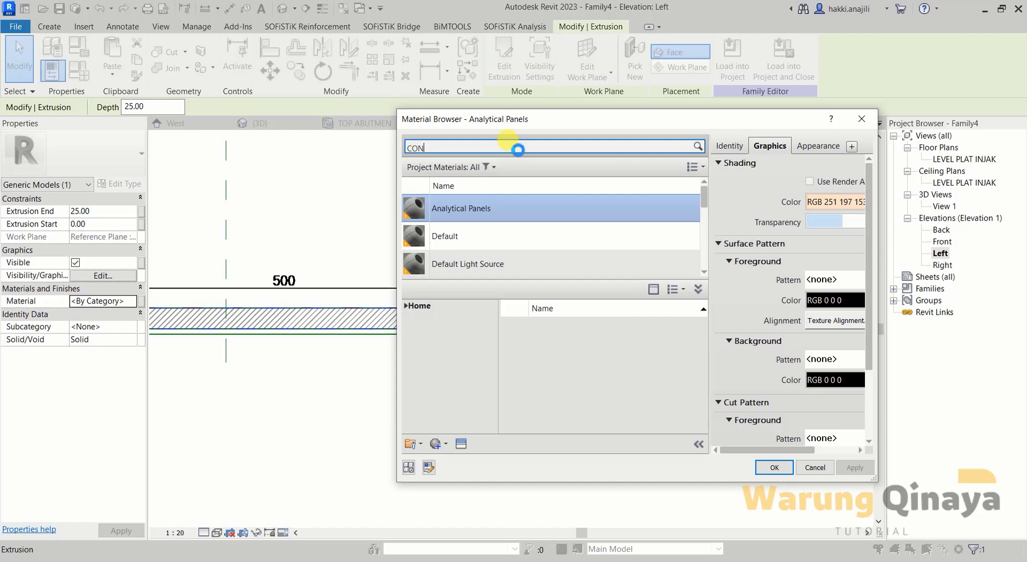
text(CRETE)
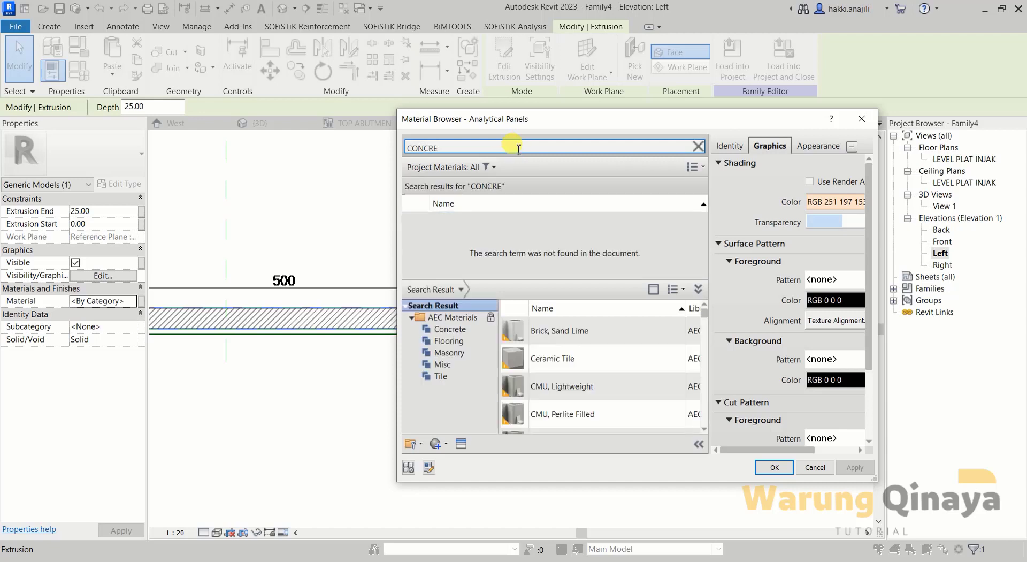
click(450, 329)
scroll(592, 369, down, 2)
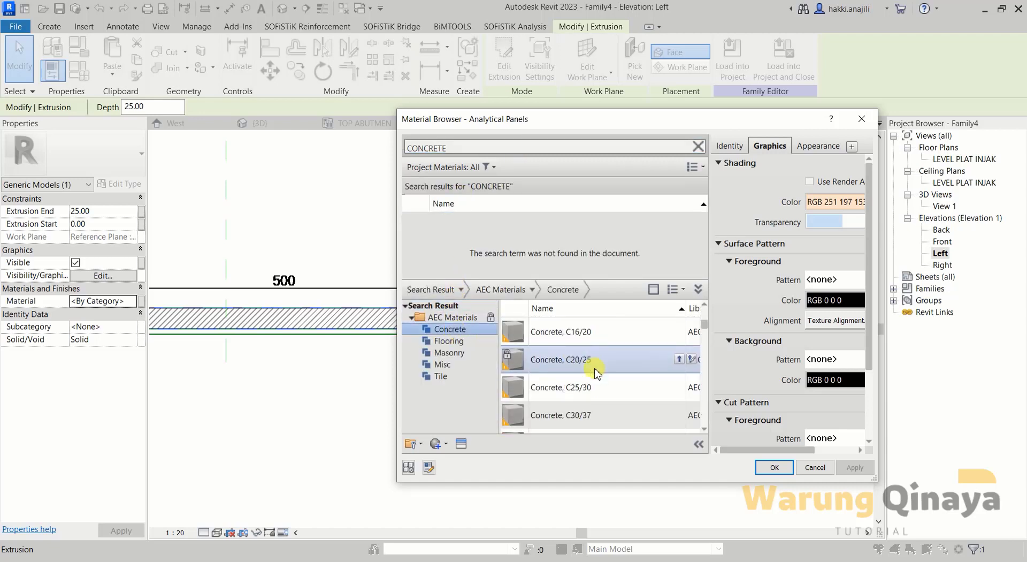
scroll(594, 372, down, 1)
scroll(595, 374, down, 1)
scroll(599, 376, down, 1)
scroll(599, 377, down, 2)
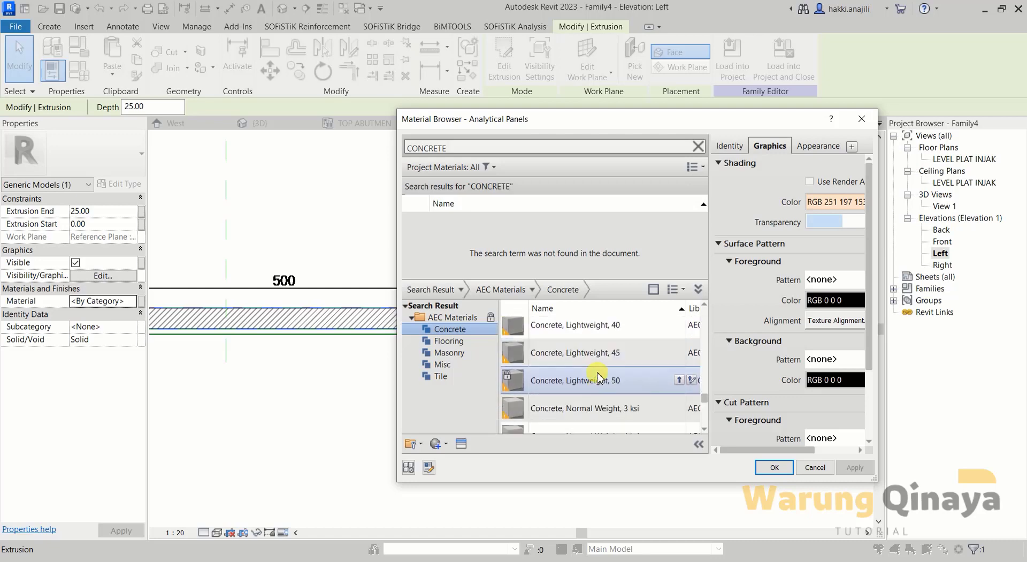
scroll(599, 385, down, 3)
scroll(601, 402, down, 2)
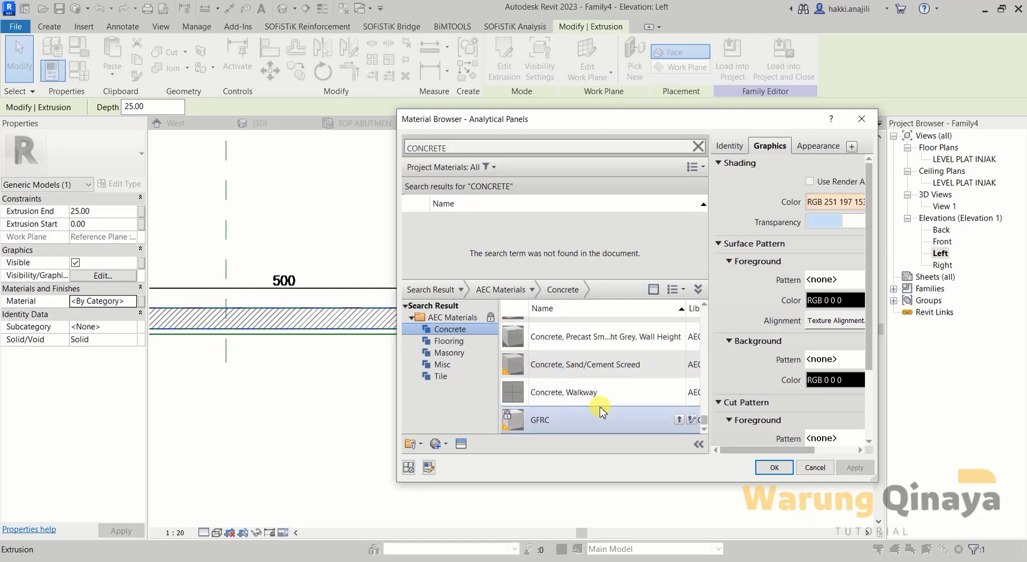
click(634, 372)
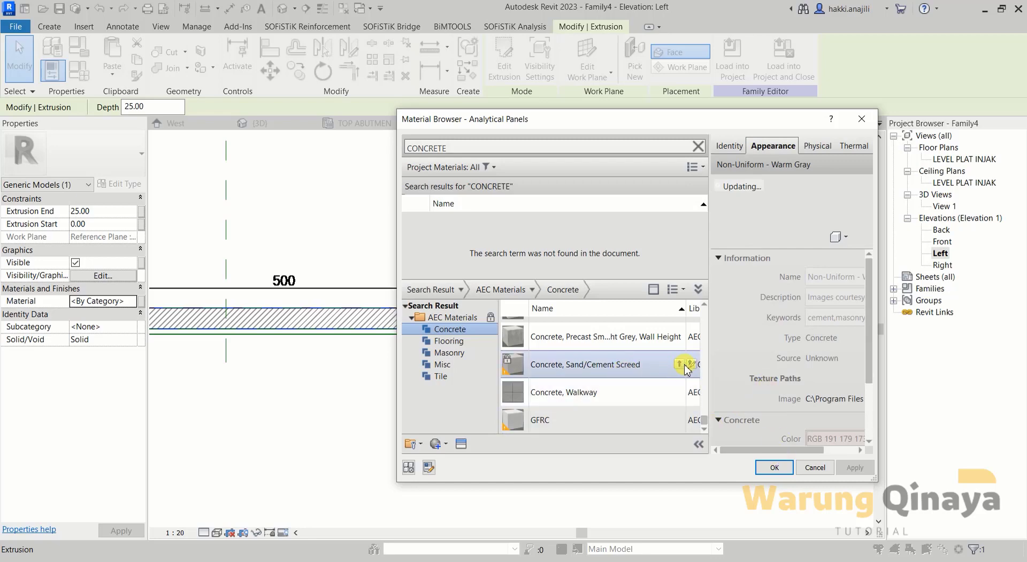
click(681, 363)
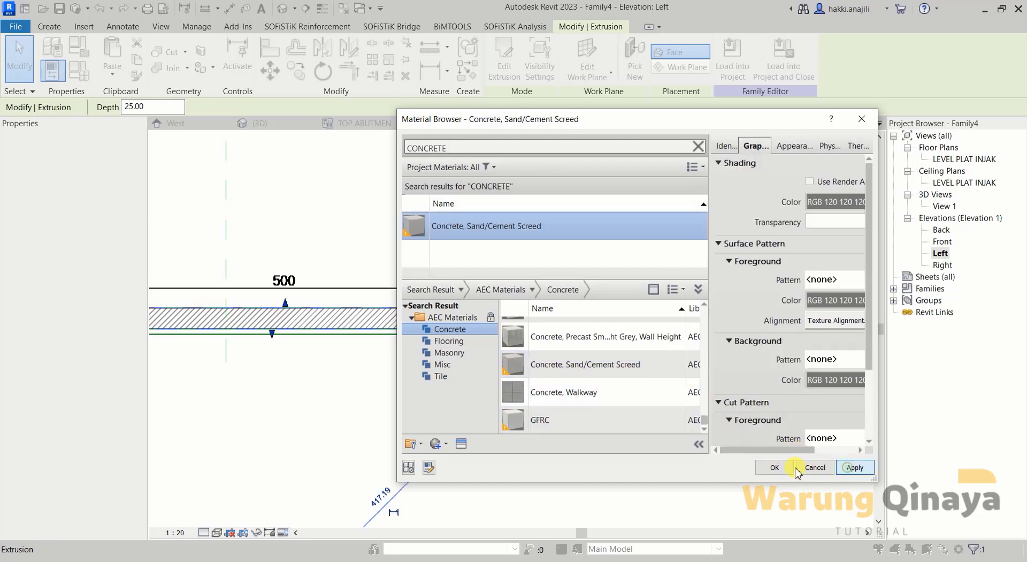
click(776, 467)
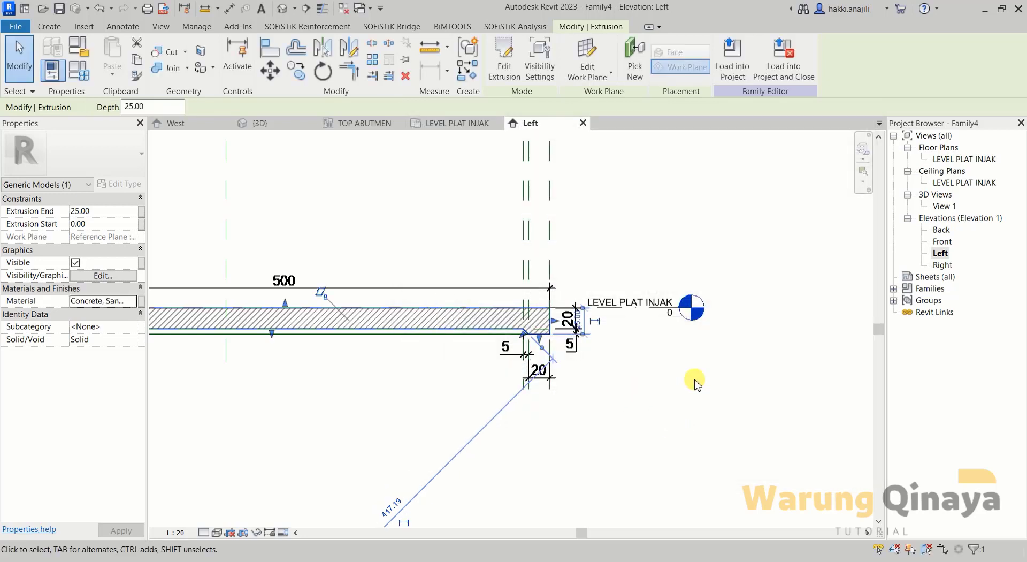
Step: Deselect the extrusion and delete the imported section drawing
scroll(615, 380, down, 2)
scroll(493, 339, up, 1)
scroll(493, 340, up, 2)
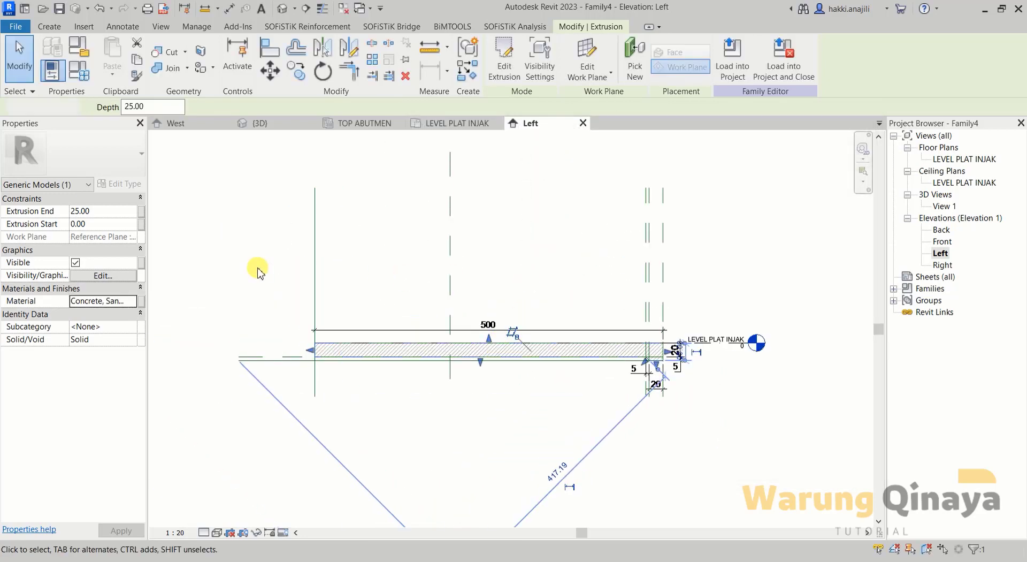
click(257, 271)
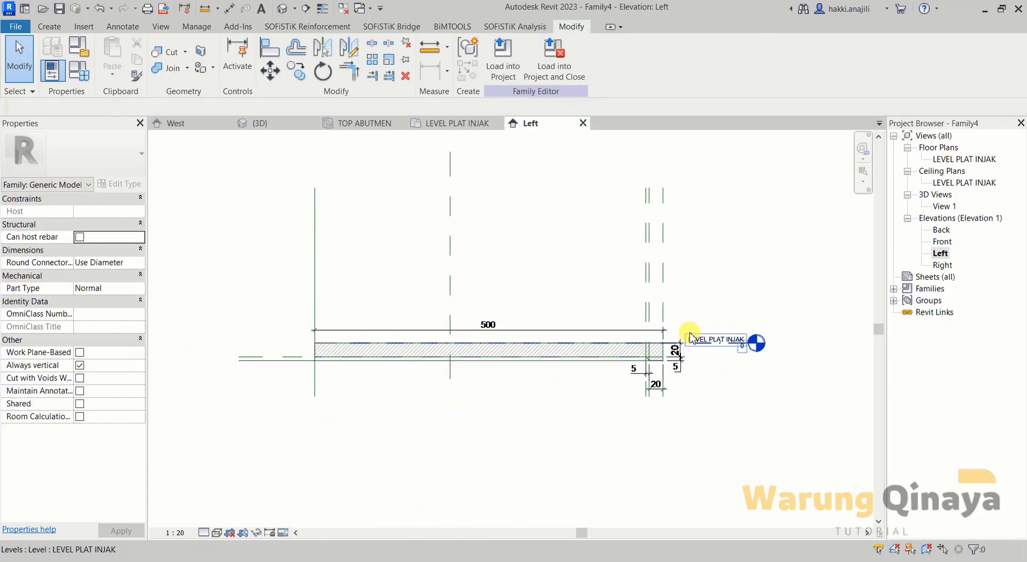
scroll(702, 342, up, 2)
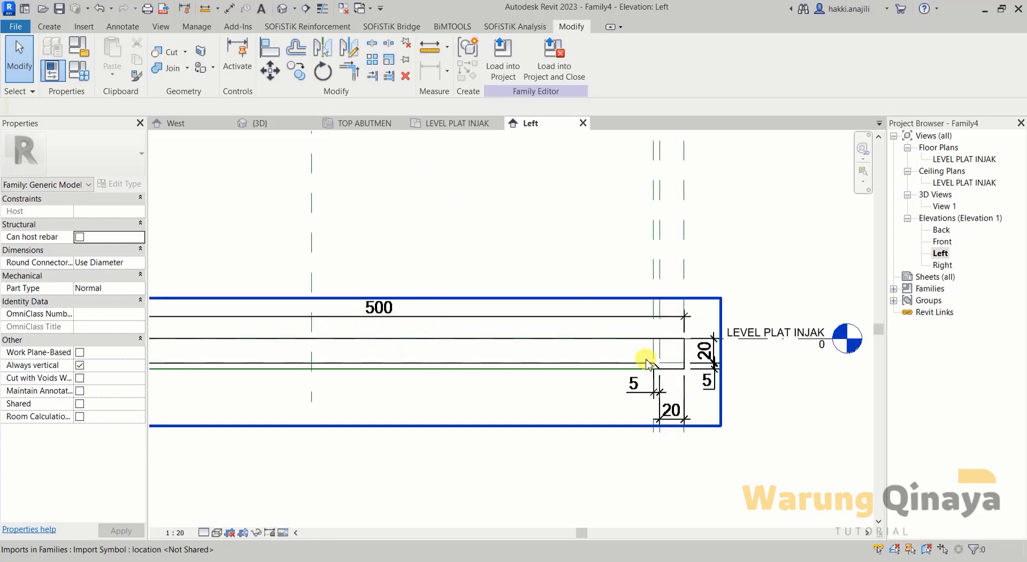
click(708, 376)
key(Delete)
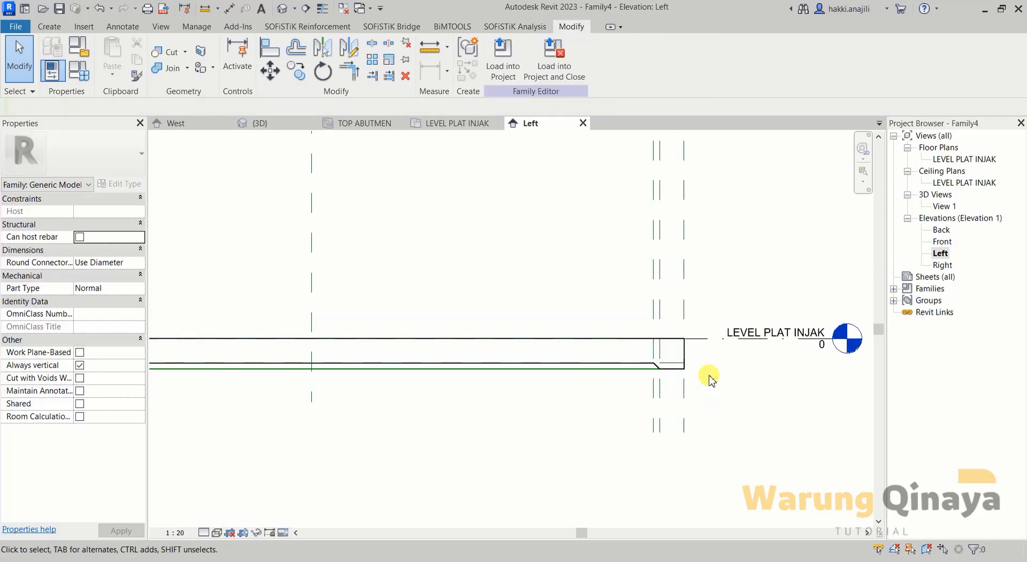
Step: Switch the elevation to the Realistic visual style
scroll(708, 373, down, 2)
scroll(651, 374, down, 1)
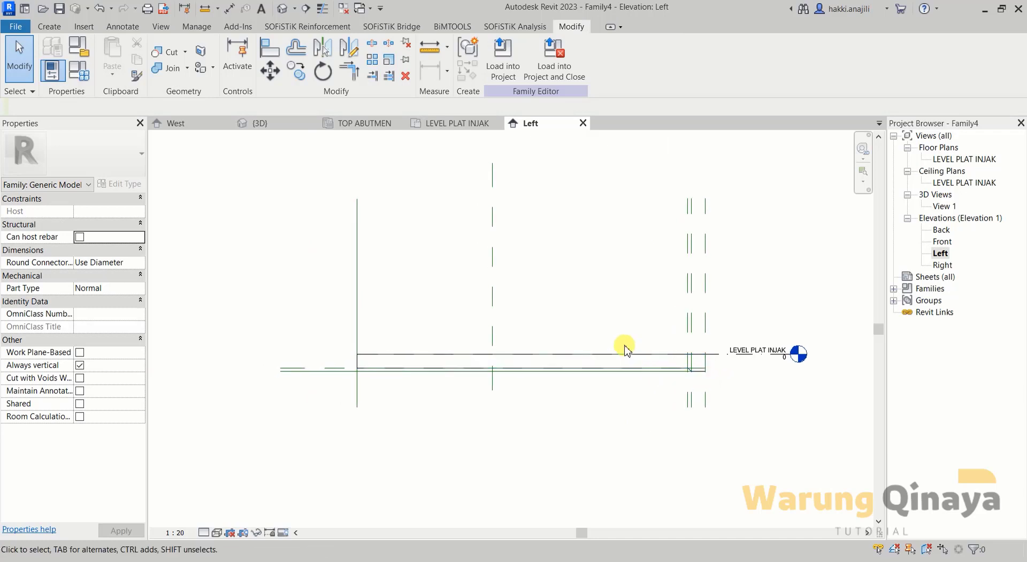
click(216, 533)
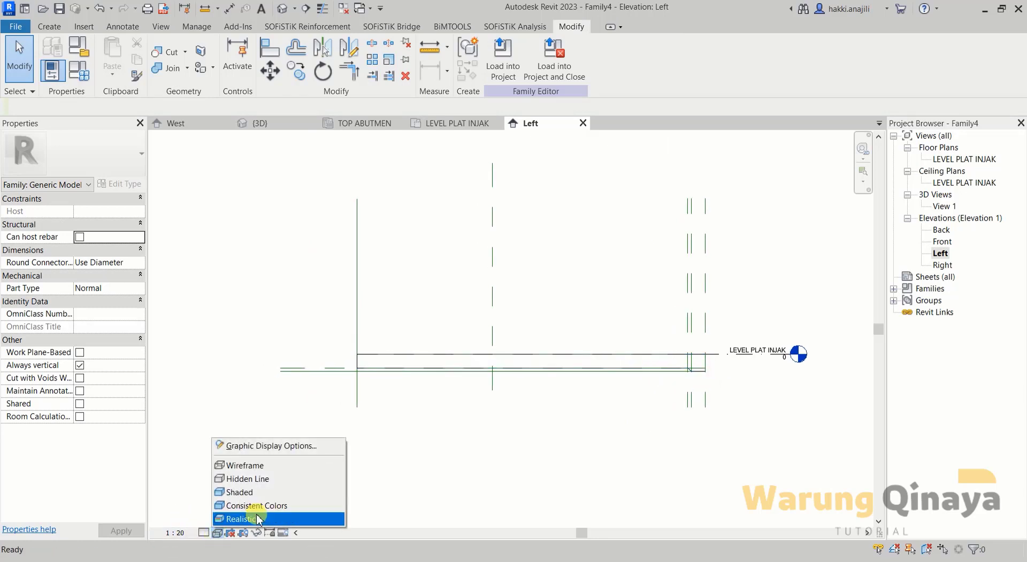
click(259, 517)
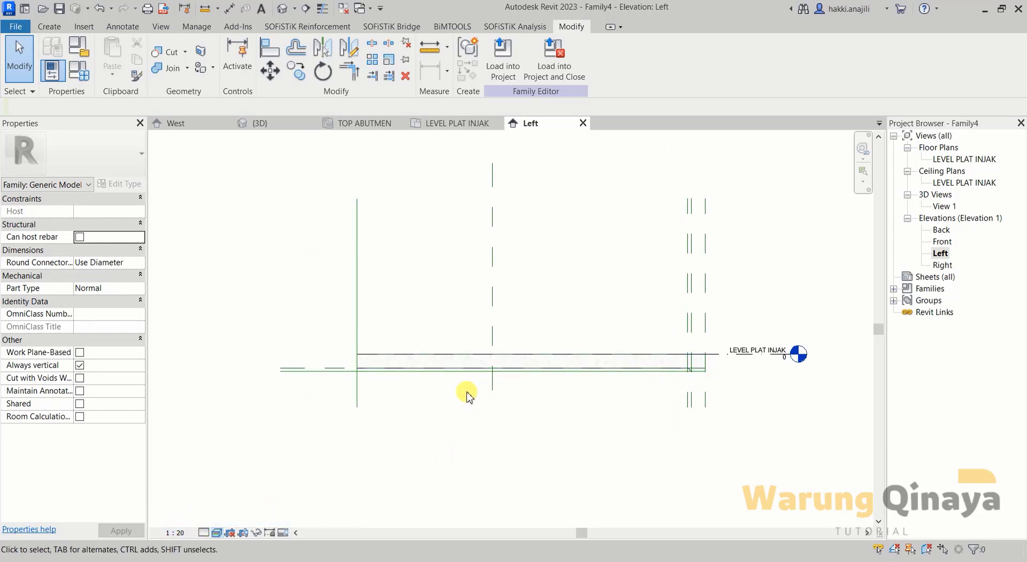
scroll(529, 367, up, 4)
scroll(577, 353, up, 4)
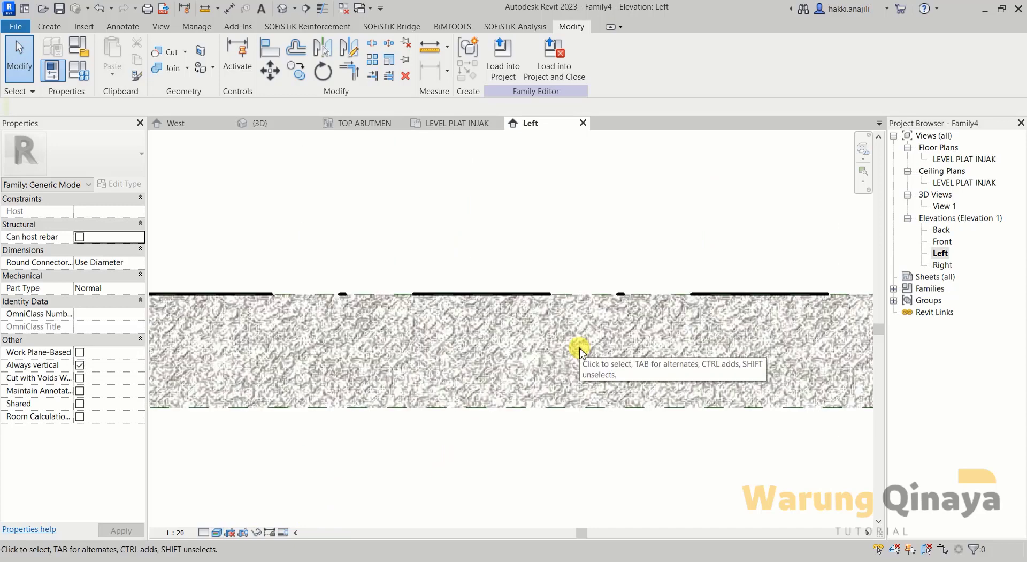
scroll(435, 355, down, 3)
scroll(472, 364, down, 3)
scroll(477, 384, up, 2)
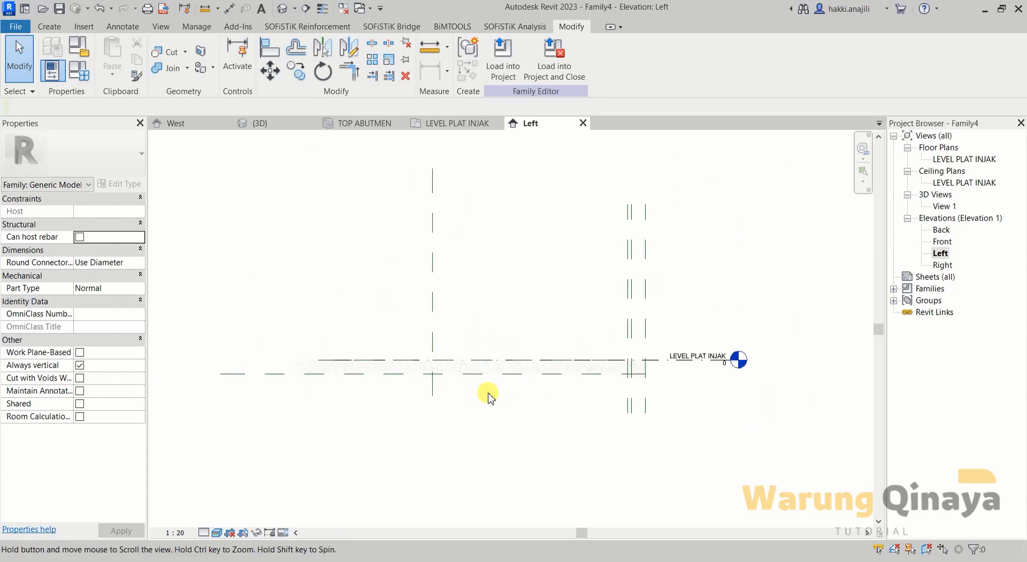
Step: Set the detail level to Fine and recentre the slab
click(204, 533)
click(222, 517)
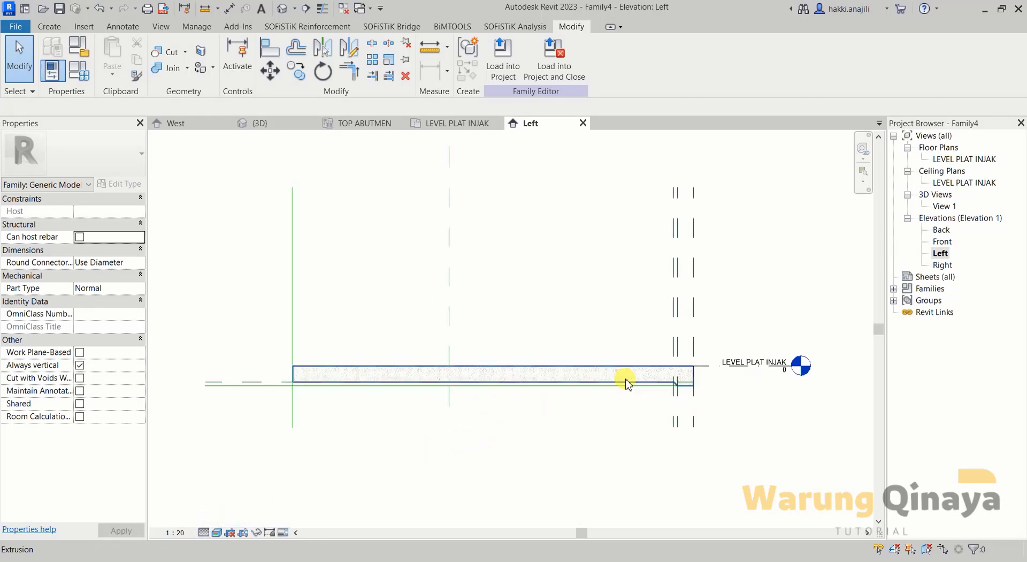
scroll(532, 367, down, 1)
middle_drag(516, 425, 530, 425)
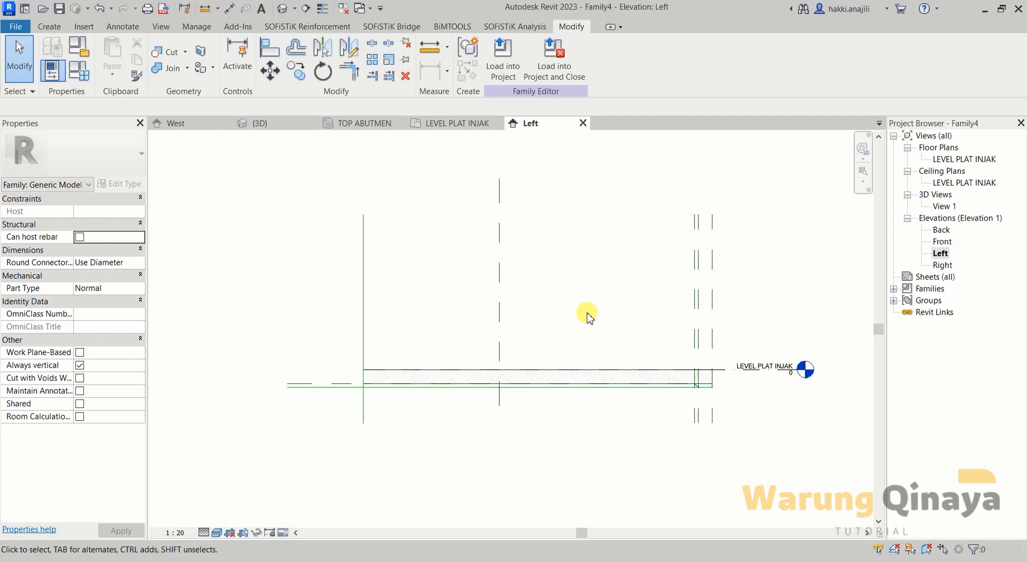
Step: Open the LEVEL PLAT INJAK floor plan centred on the slab outline
click(457, 123)
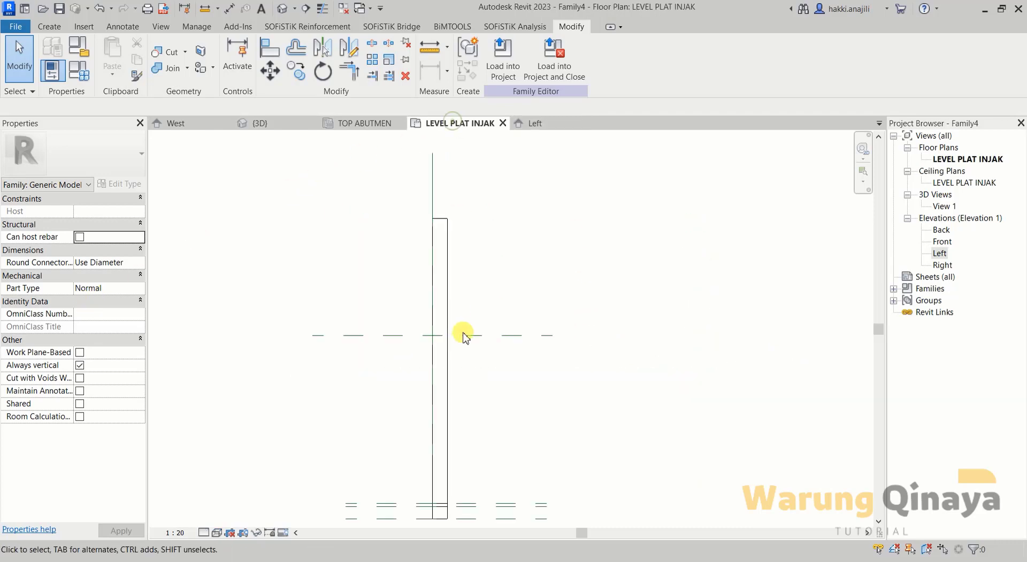
scroll(463, 335, down, 2)
scroll(477, 305, down, 1)
middle_drag(492, 340, 535, 340)
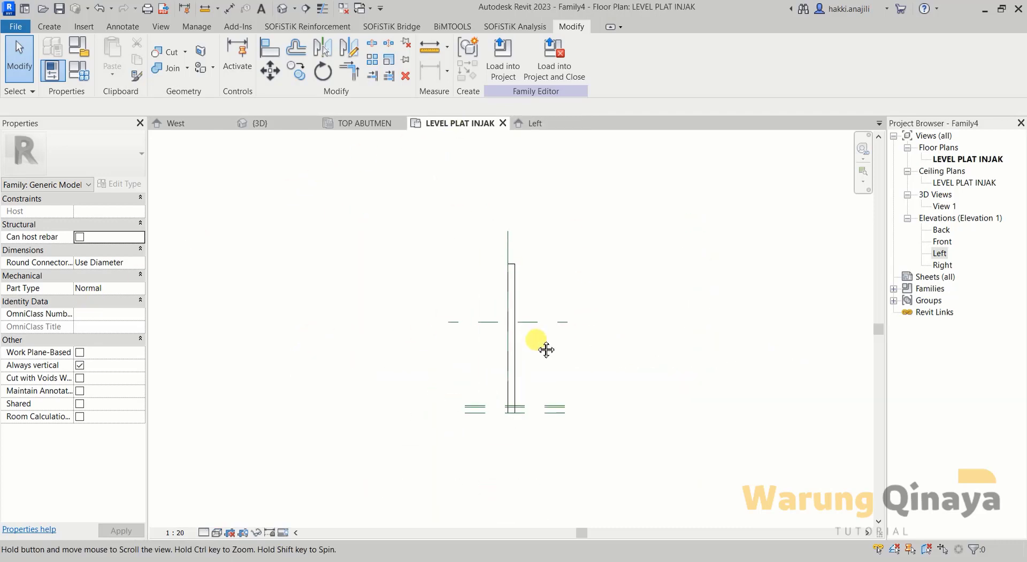
scroll(546, 349, up, 2)
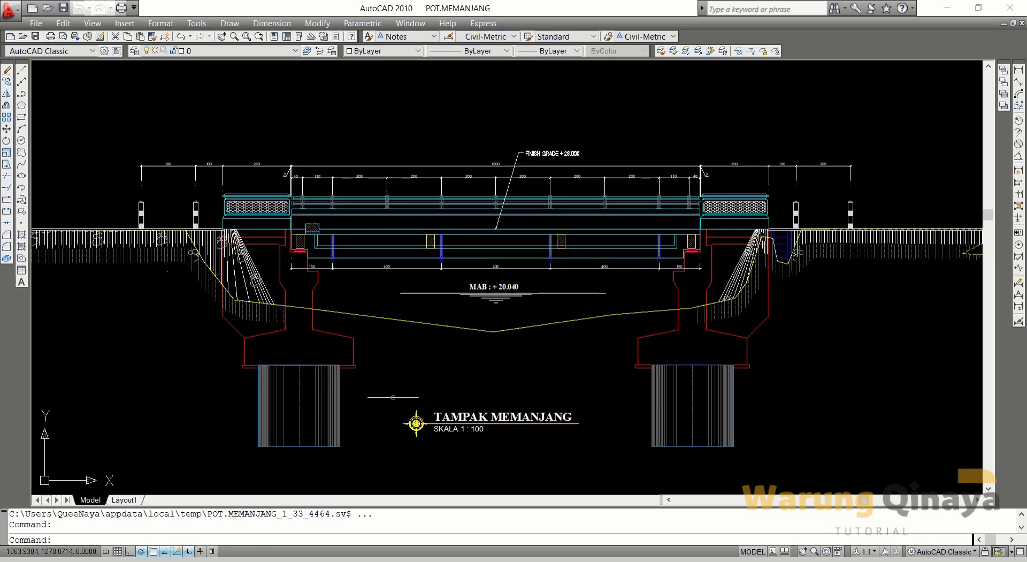
Step: Switch to DETAIL JBT. Boro I.dwg and zoom around the plat injak detail
drag(393, 397, 562, 397)
click(410, 23)
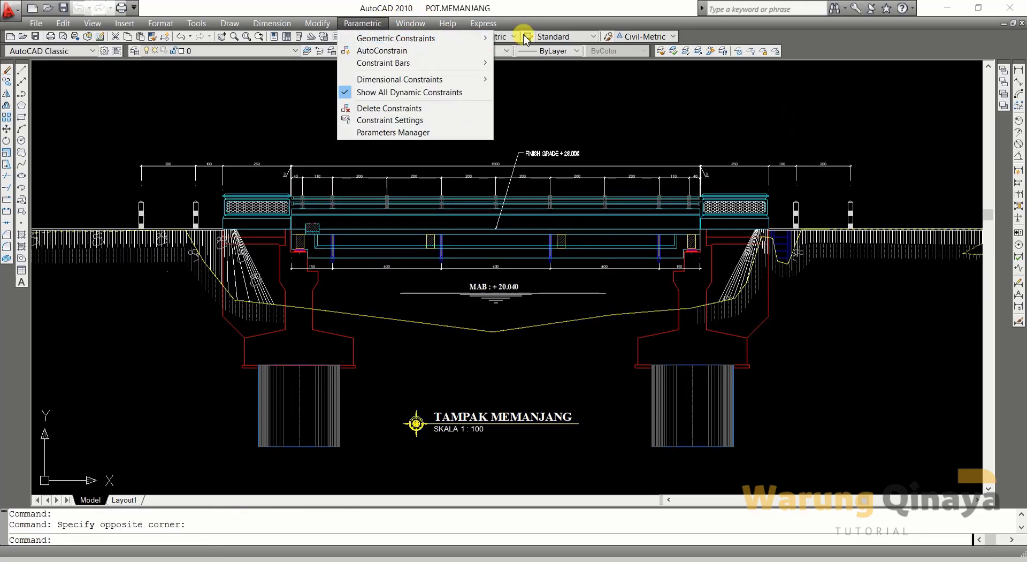
click(323, 476)
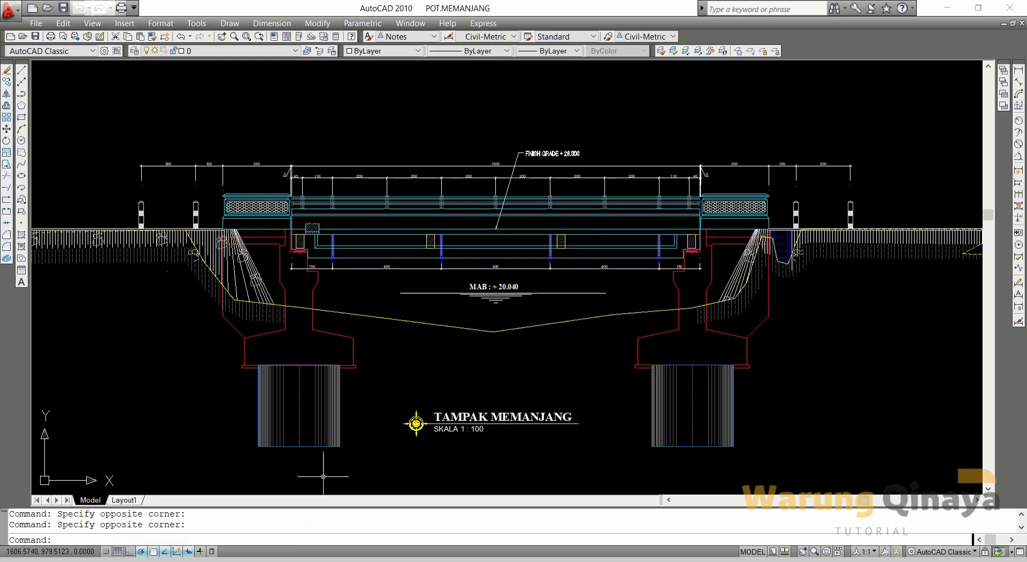
click(410, 23)
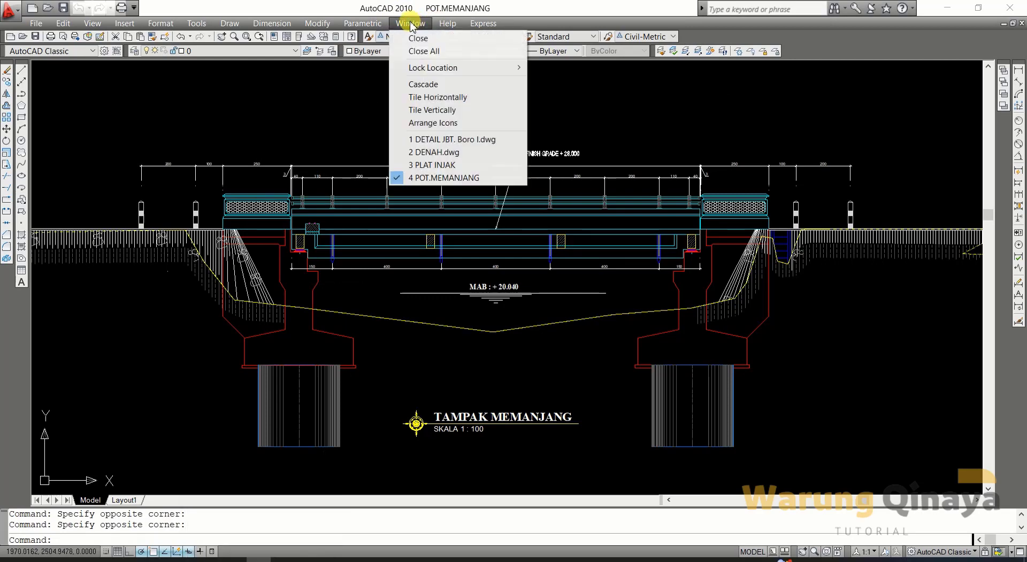
click(448, 139)
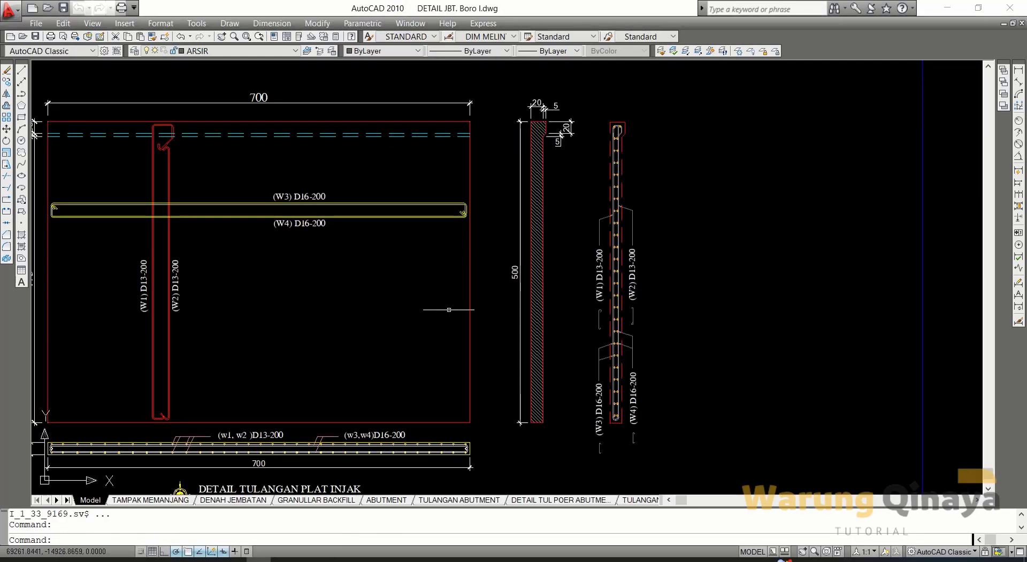
scroll(512, 102, up, 1)
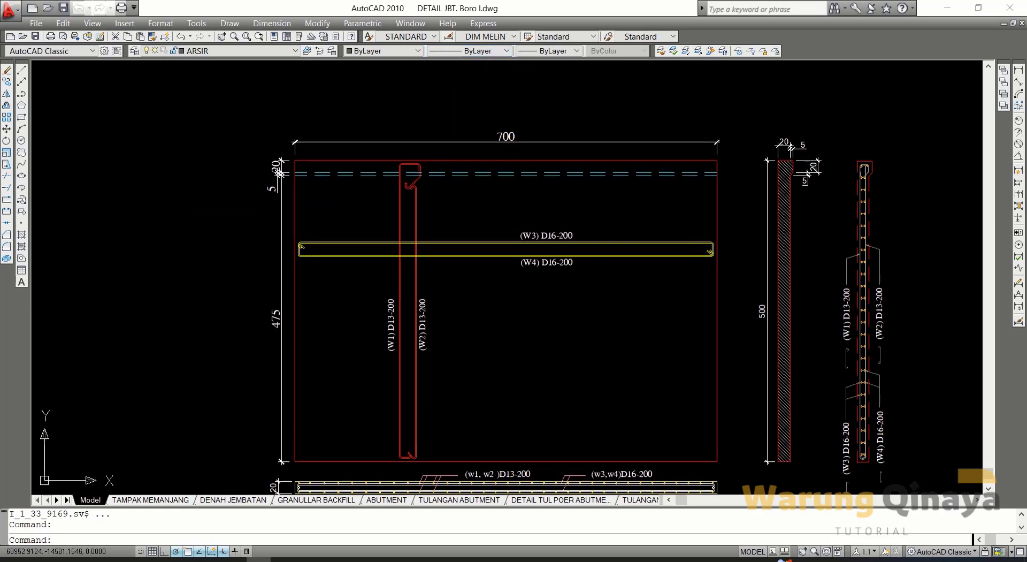
scroll(514, 130, up, 2)
scroll(415, 128, down, 4)
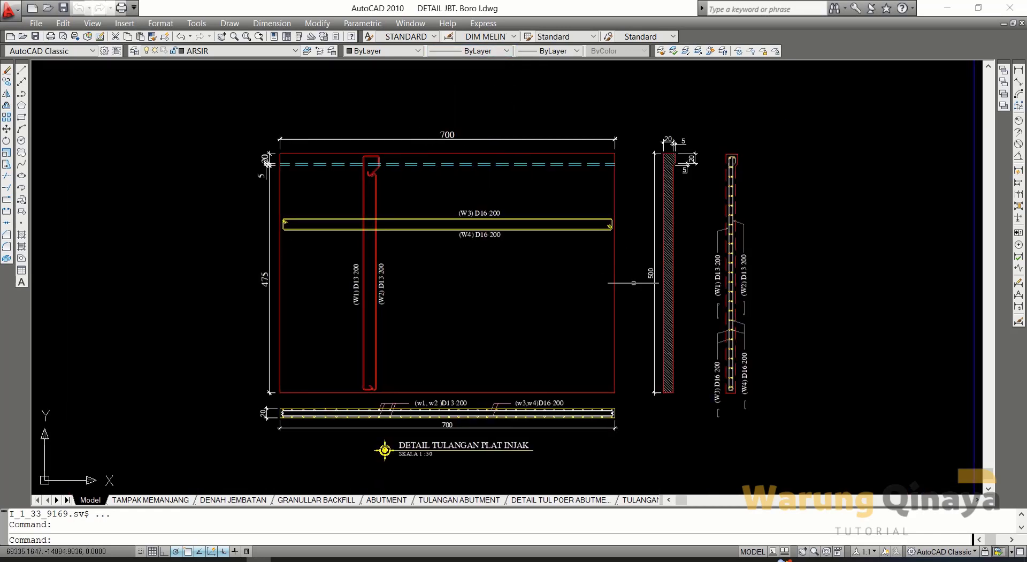
scroll(651, 270, up, 3)
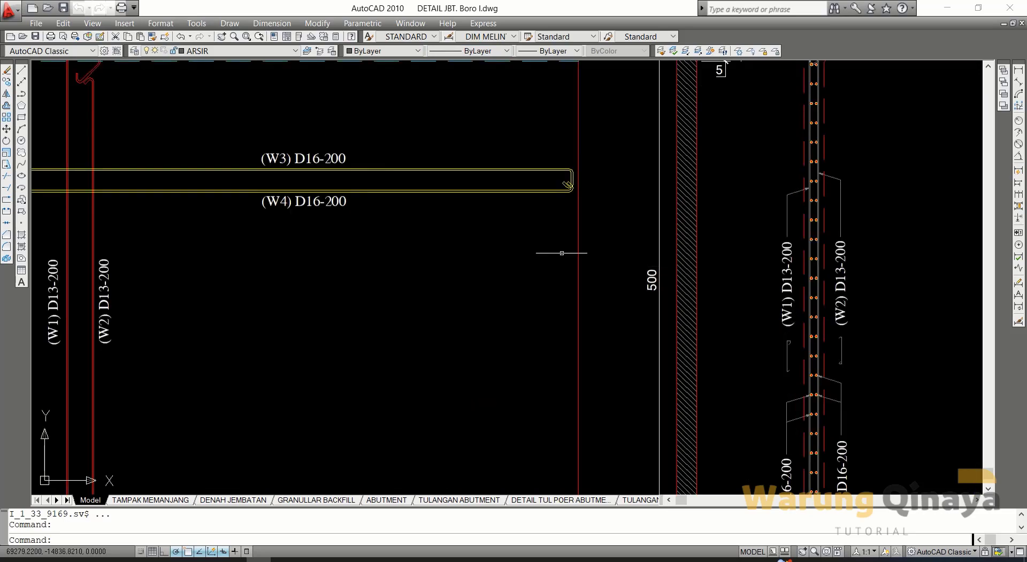
scroll(535, 247, down, 3)
scroll(470, 233, down, 1)
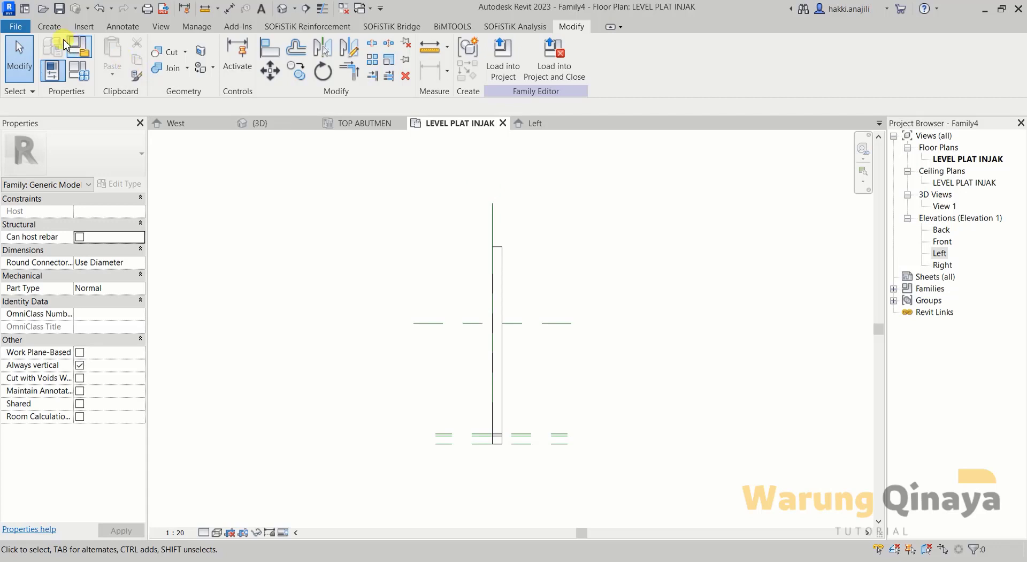
Step: Add reference planes offset 350 on both sides of the slab line
click(49, 26)
click(750, 85)
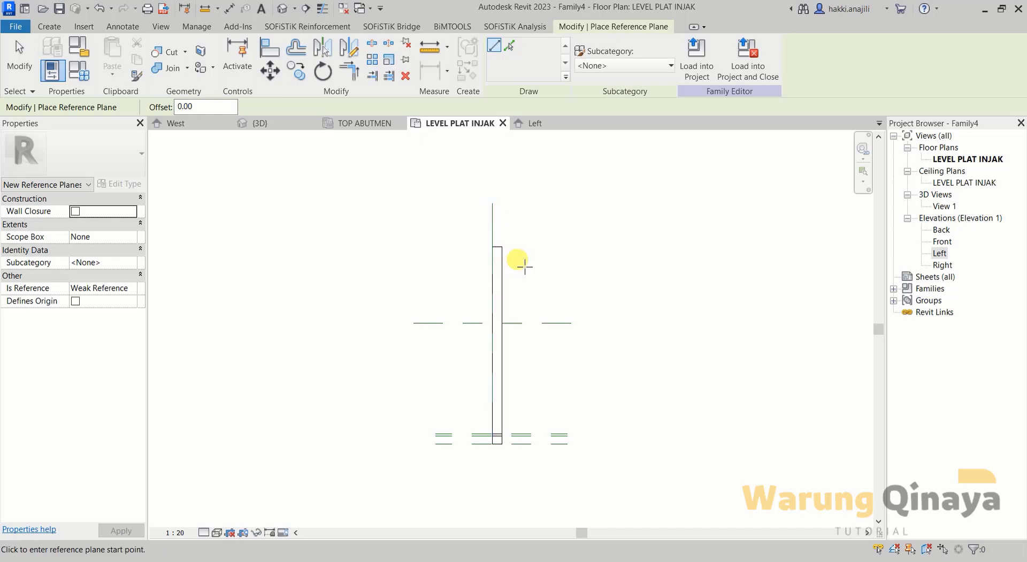
middle_drag(532, 274, 531, 275)
scroll(533, 248, up, 1)
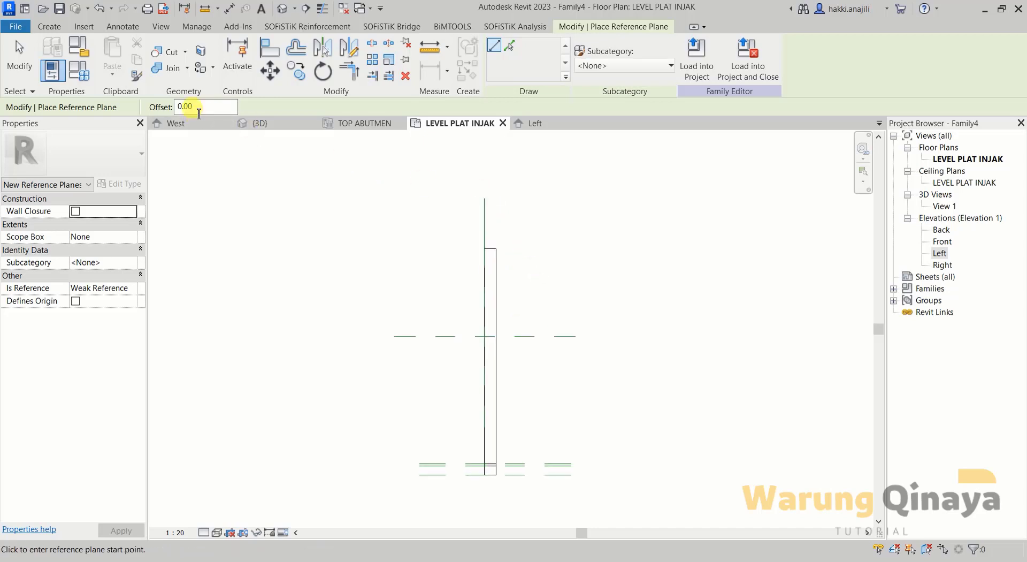
drag(198, 113, 161, 110)
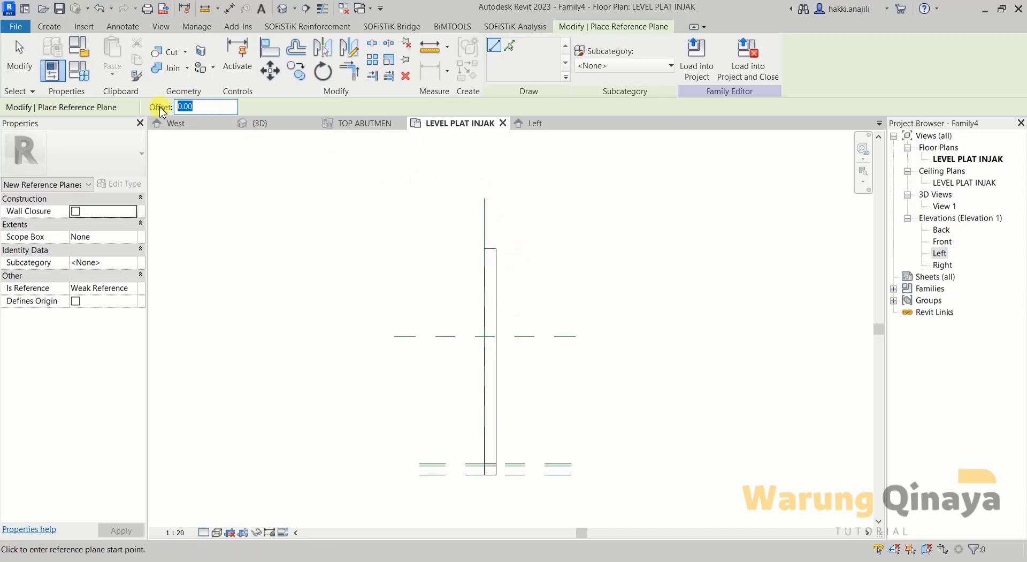
text(35)
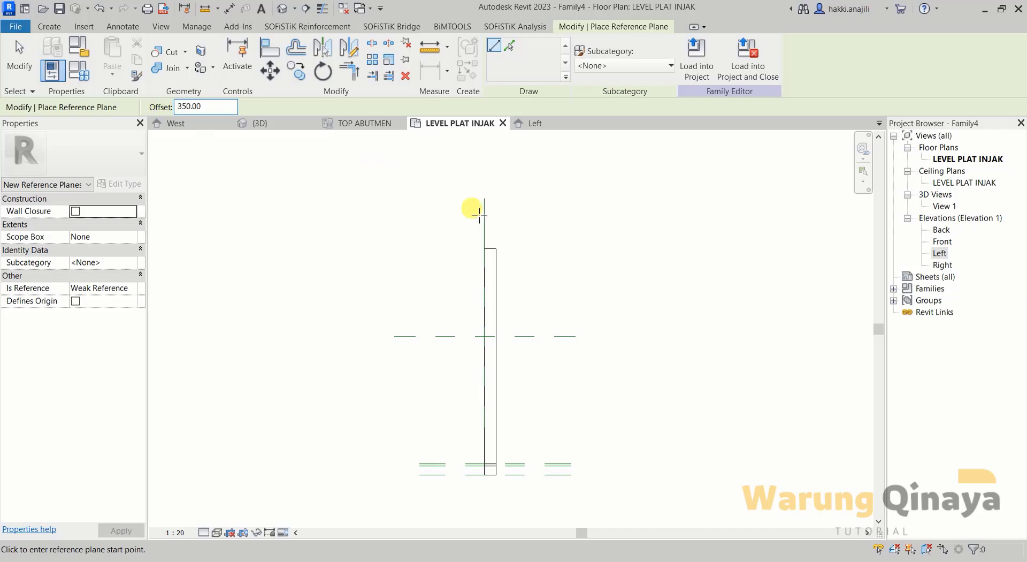
click(509, 46)
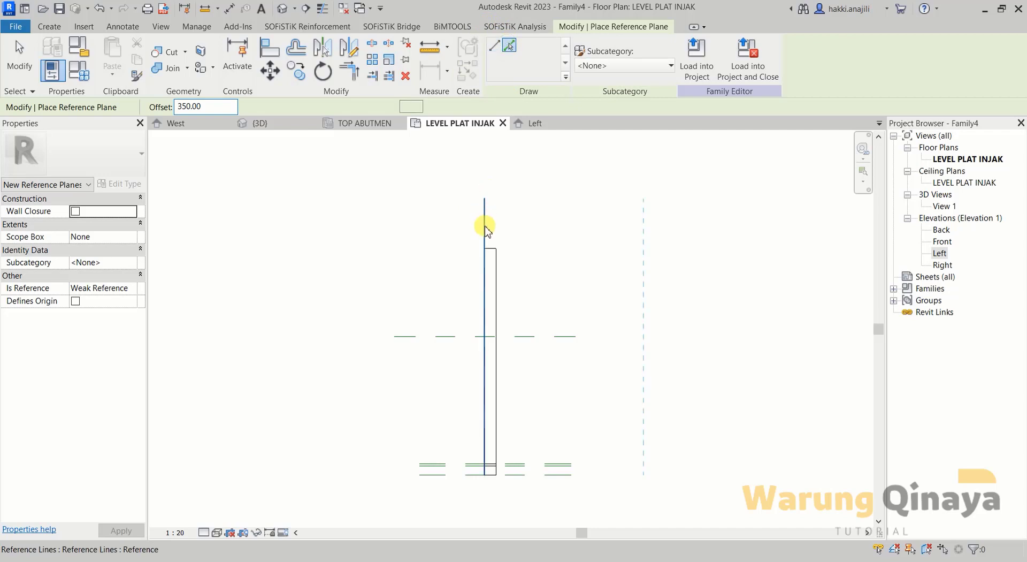
click(486, 230)
click(481, 227)
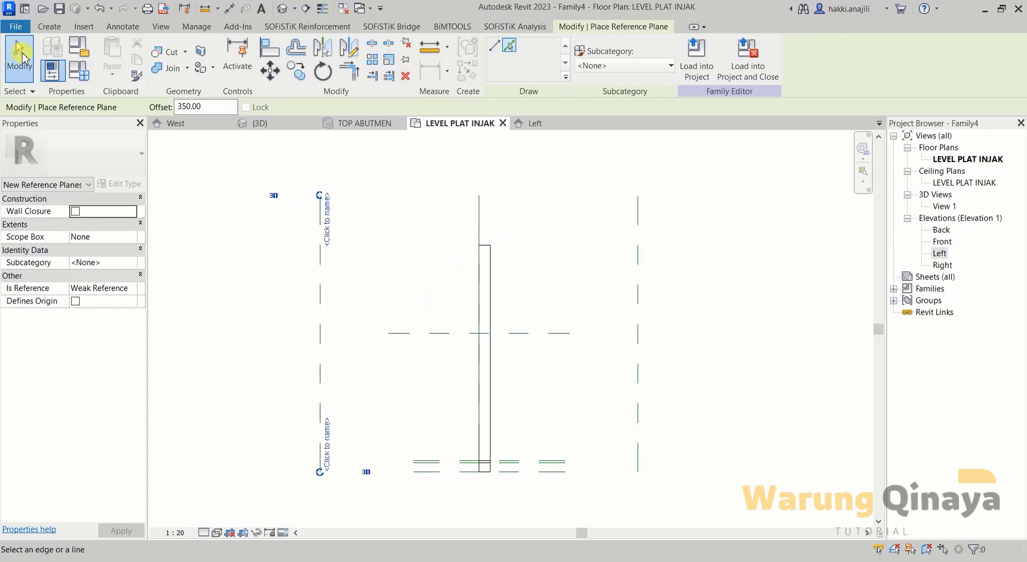
click(20, 58)
Step: Align both slab edges to the new planes, then open the TOP ABUTMEN plan
click(270, 47)
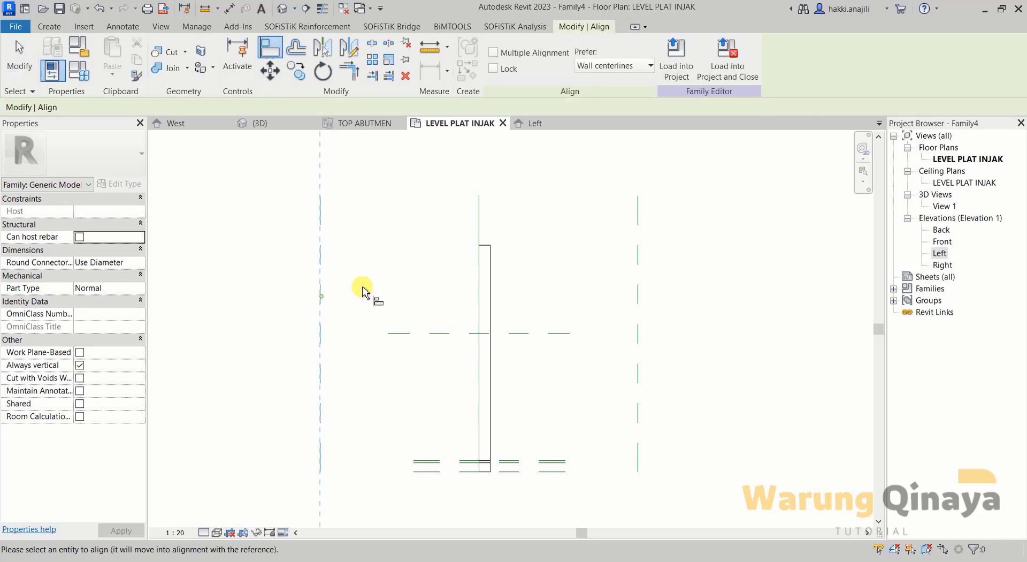
click(480, 271)
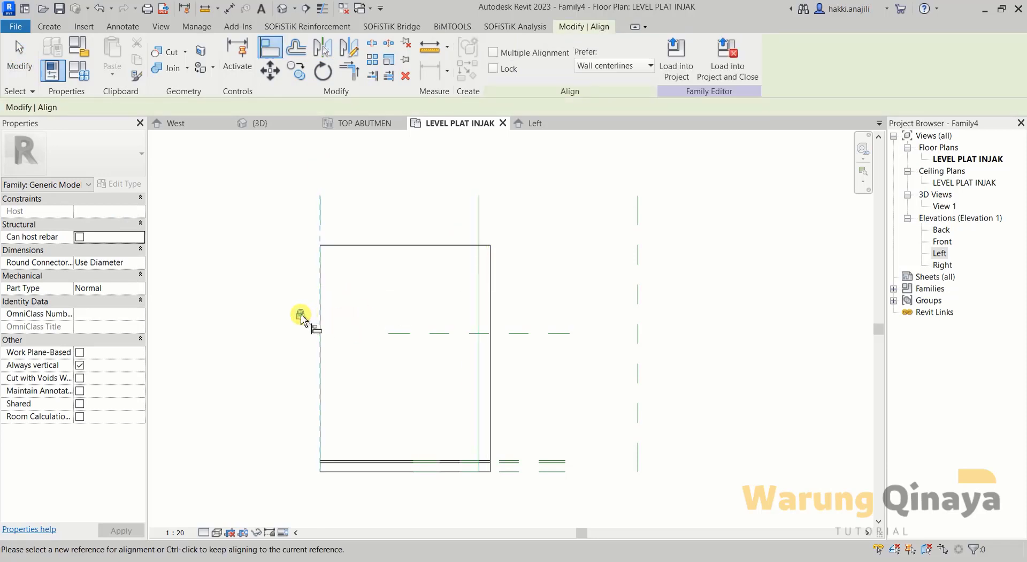
click(637, 274)
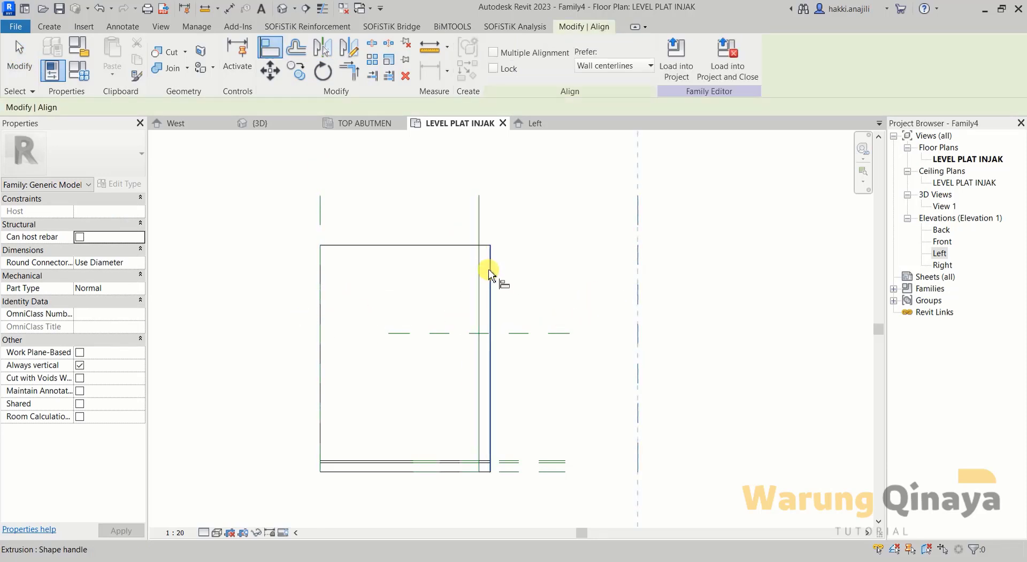
click(489, 273)
key(Escape)
key(Escape)
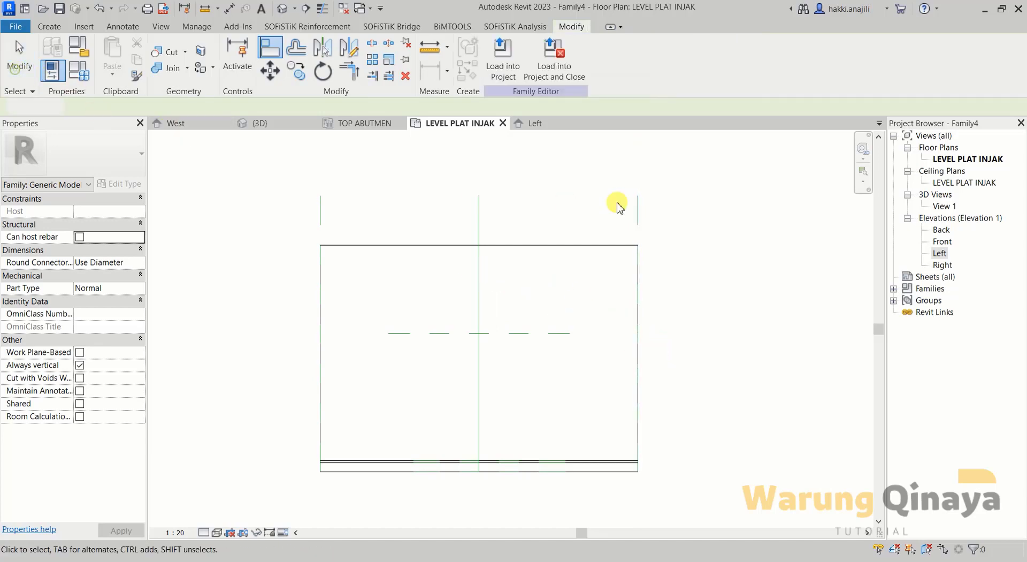
scroll(445, 257, down, 2)
scroll(423, 275, up, 1)
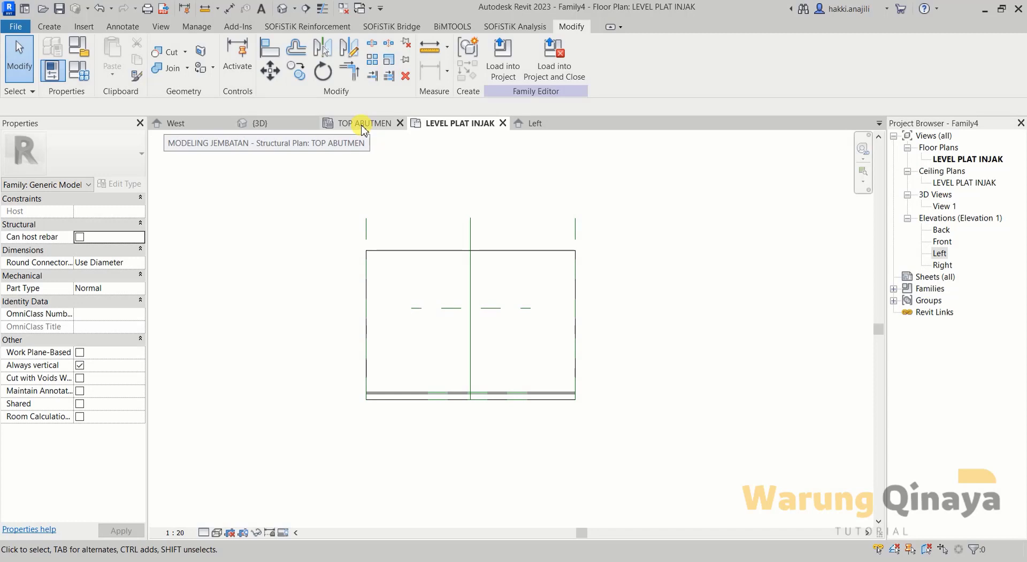
click(364, 124)
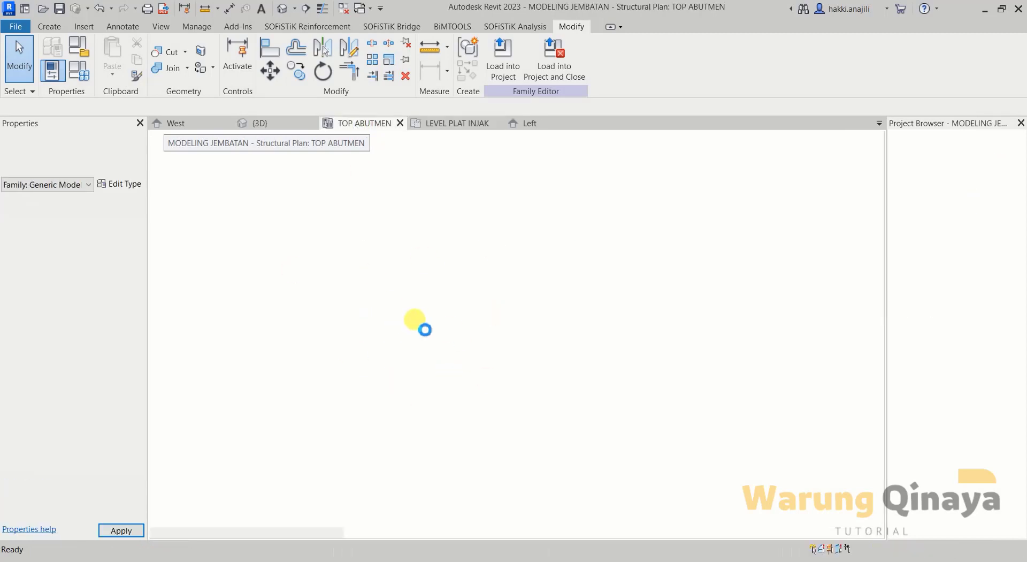
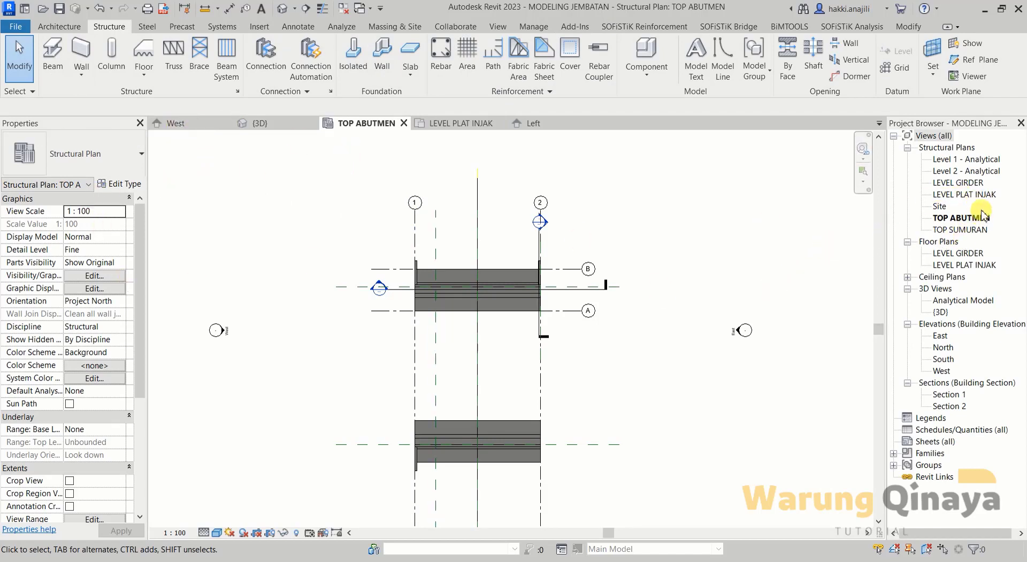
Step: Open the LEVEL PLAT INJAK plan and show it at Fine detail in Shaded style
double_click(957, 195)
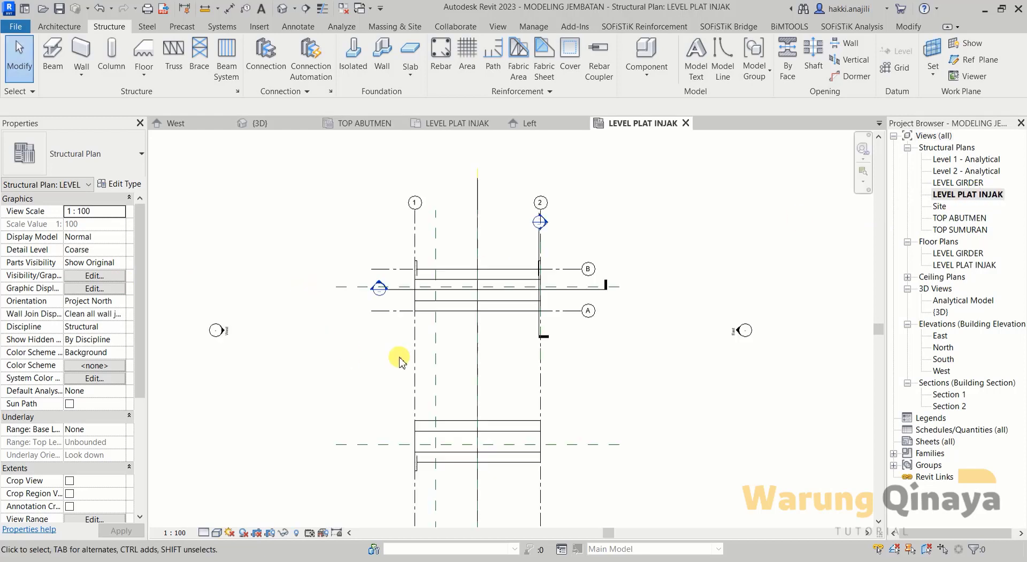
middle_drag(497, 364, 492, 319)
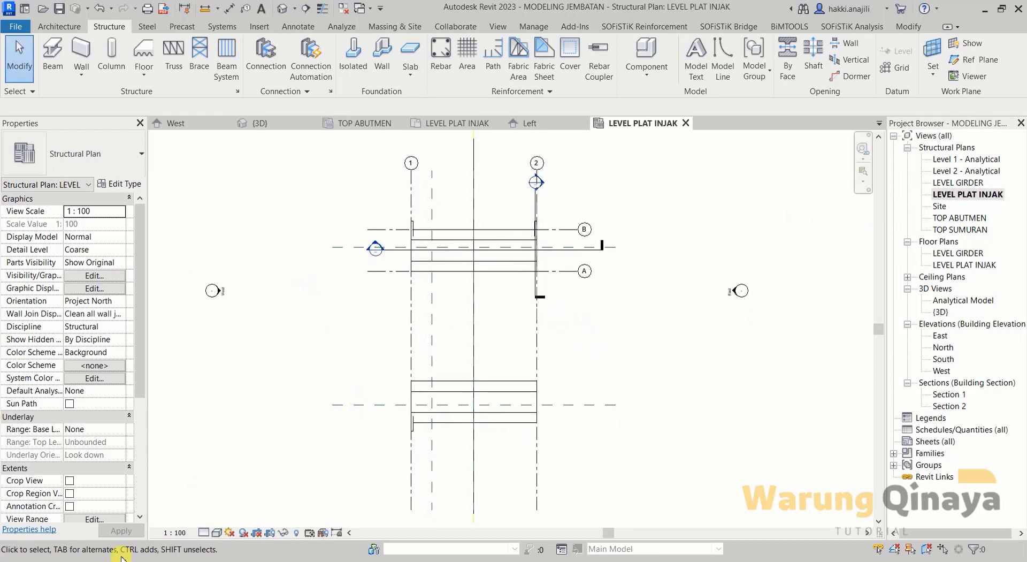
click(219, 533)
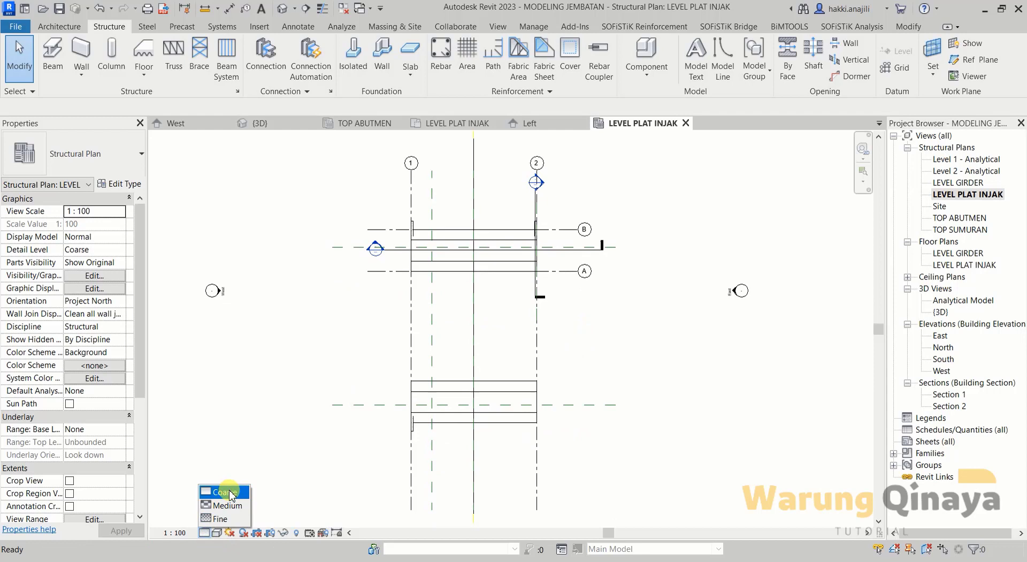
click(219, 527)
click(218, 532)
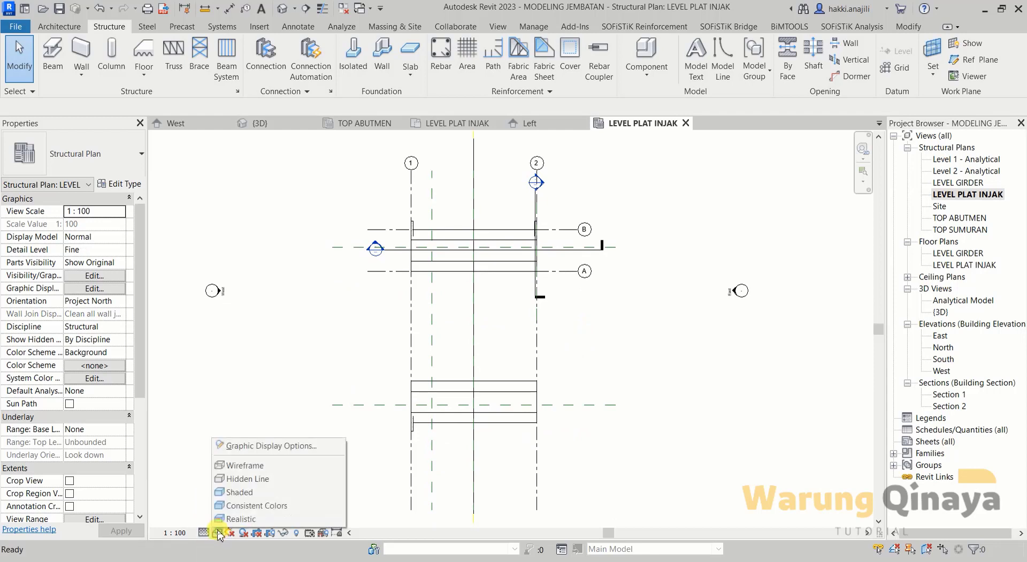
click(243, 489)
Step: Zoom in on the abutment slabs, then go to Family4's LEVEL PLAT INJAK floor plan
scroll(470, 229, up, 1)
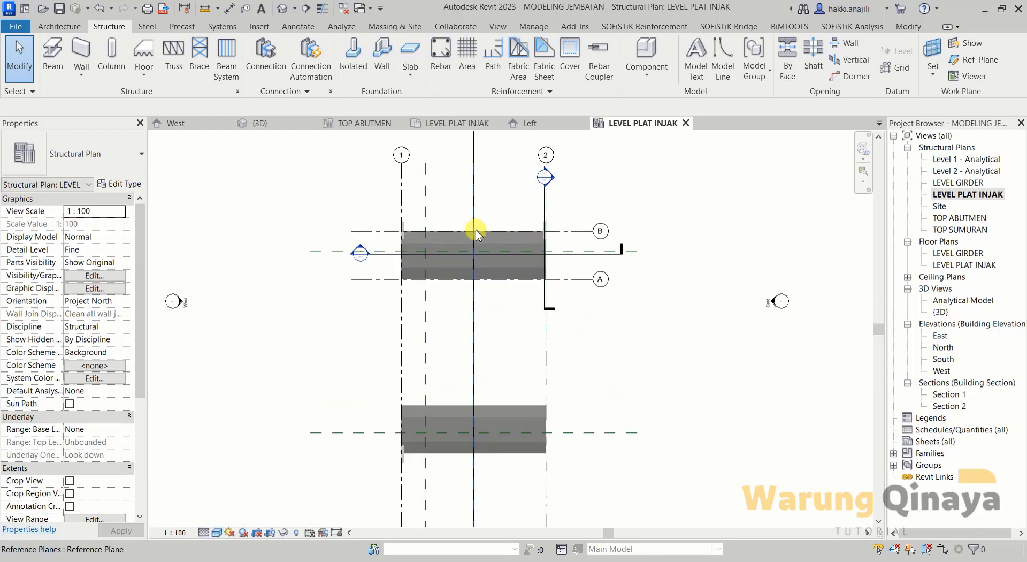
middle_drag(470, 229, 470, 264)
scroll(481, 225, up, 1)
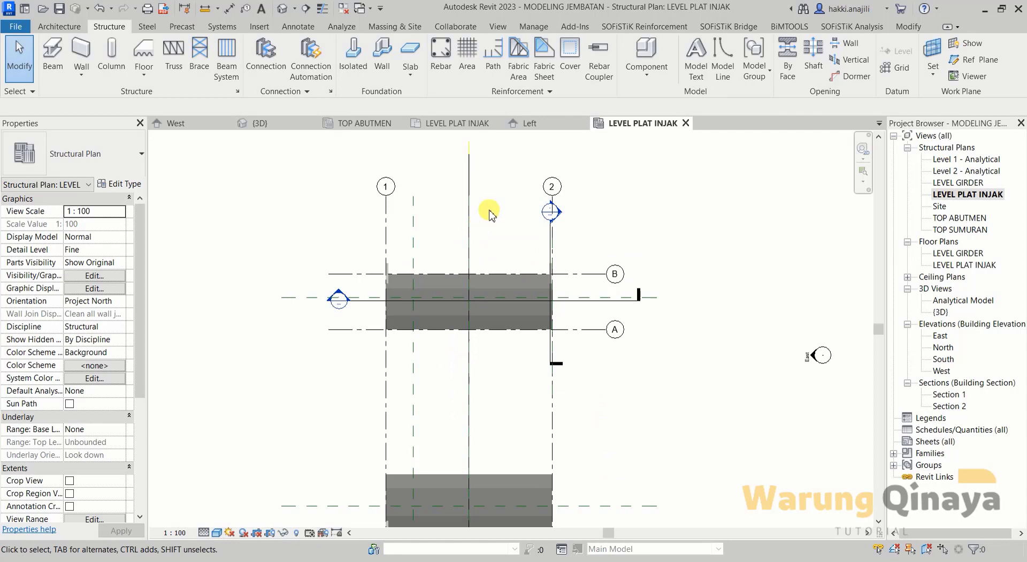
click(455, 124)
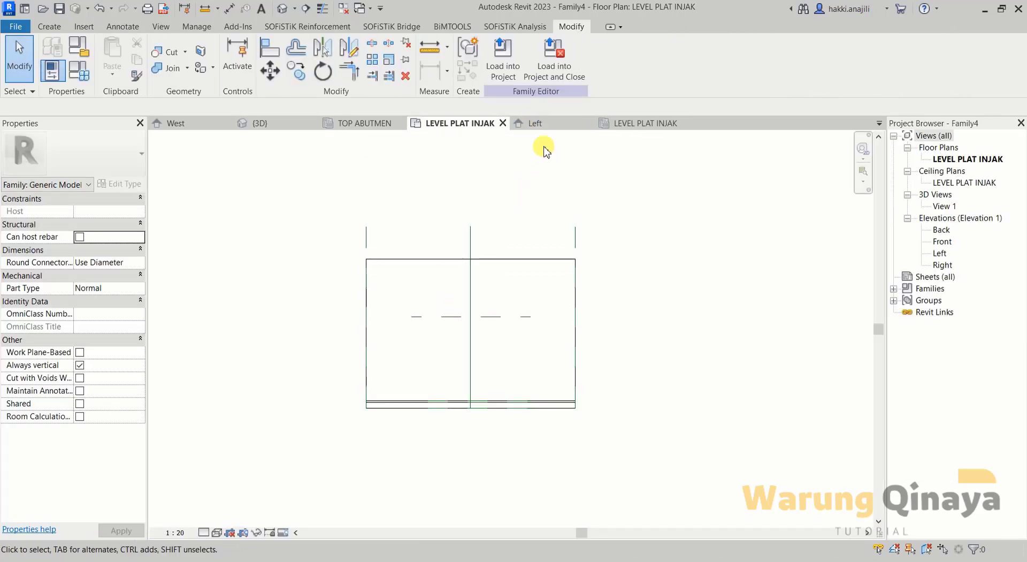
Step: From Family4's Left elevation, save the family as PLAT INJAK and load it into the bridge project
click(548, 127)
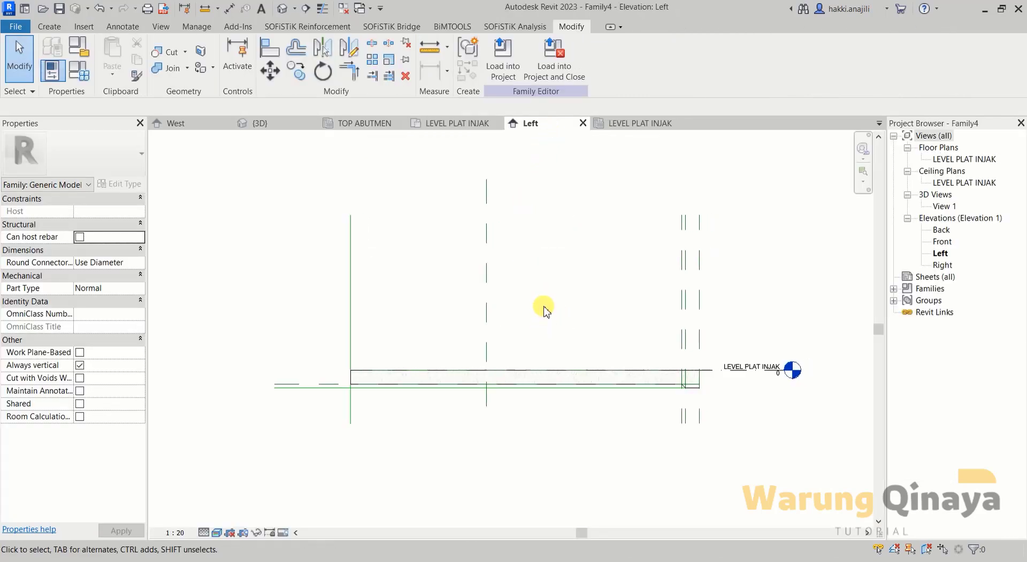
click(555, 68)
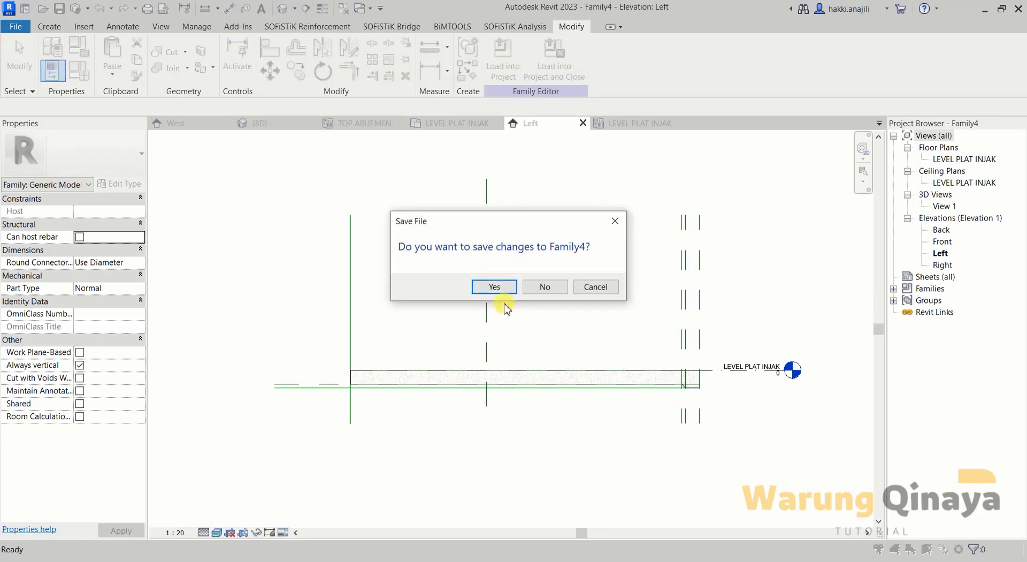
click(496, 288)
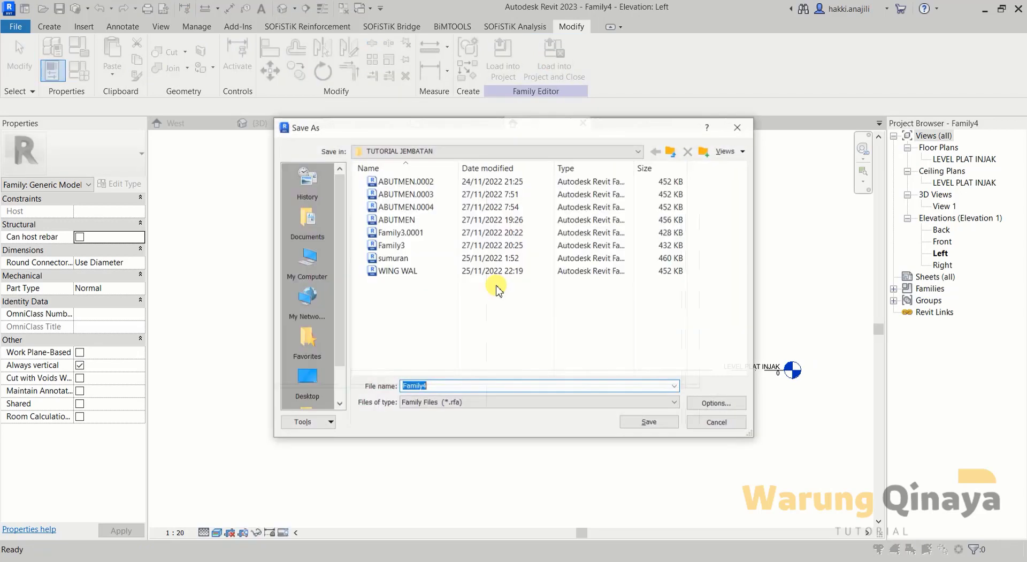
click(696, 403)
text(1)
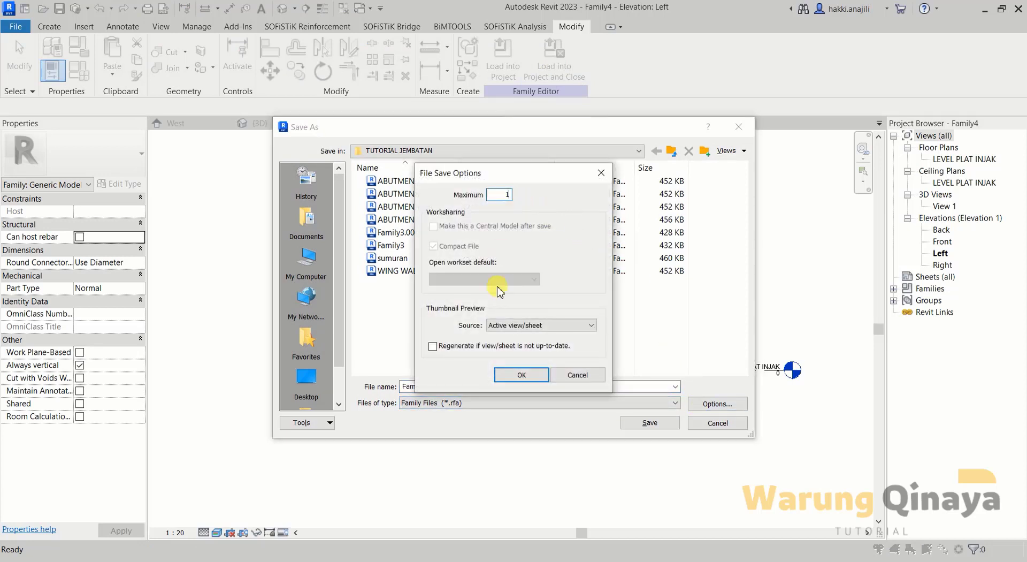
click(523, 376)
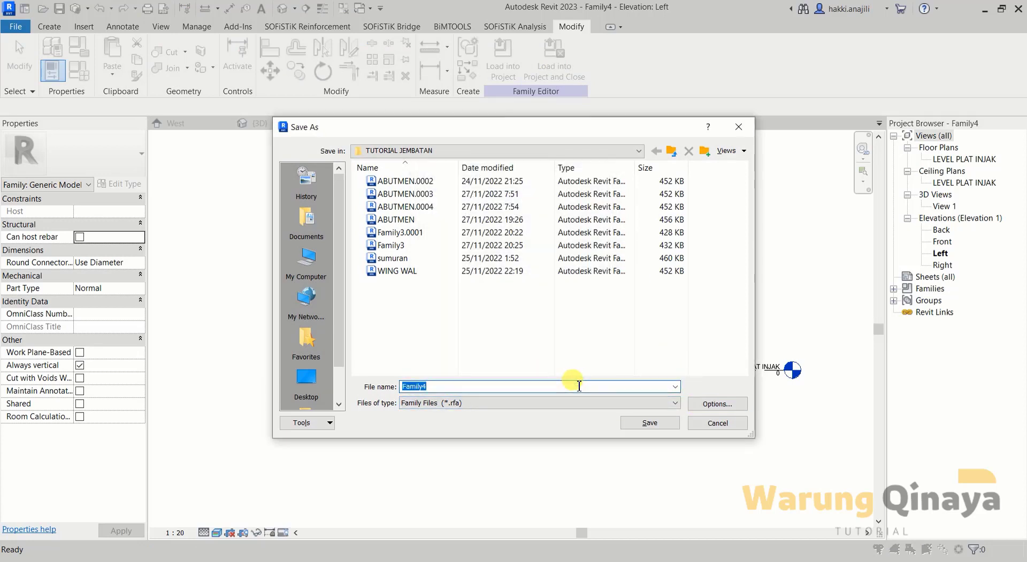
text(PLAT INJAK)
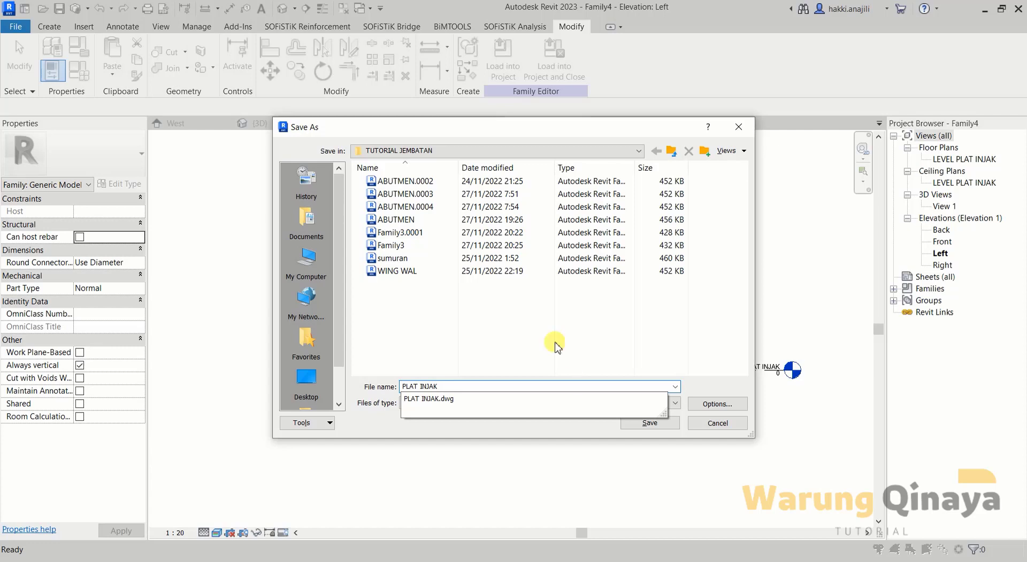
click(383, 337)
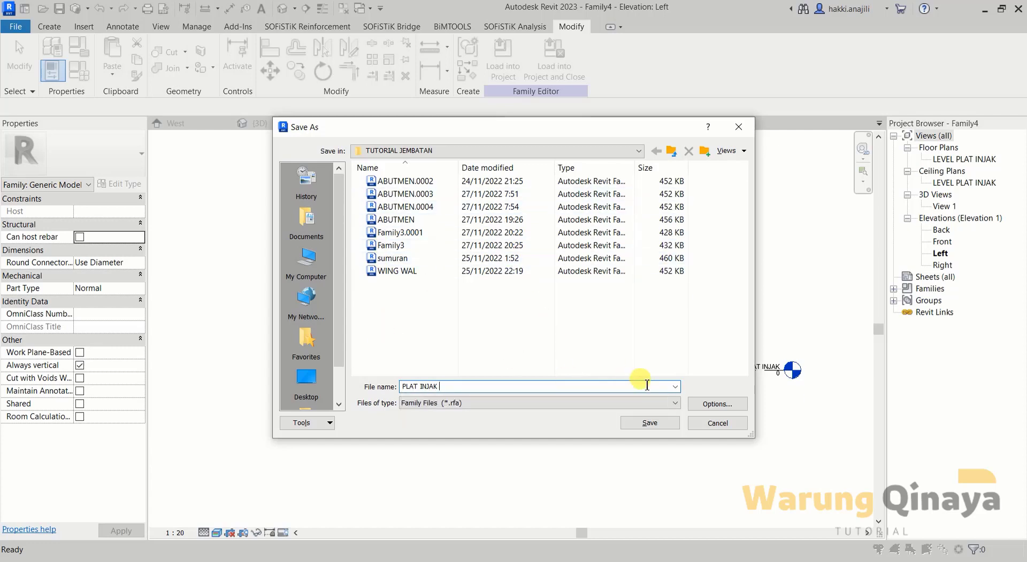
click(663, 424)
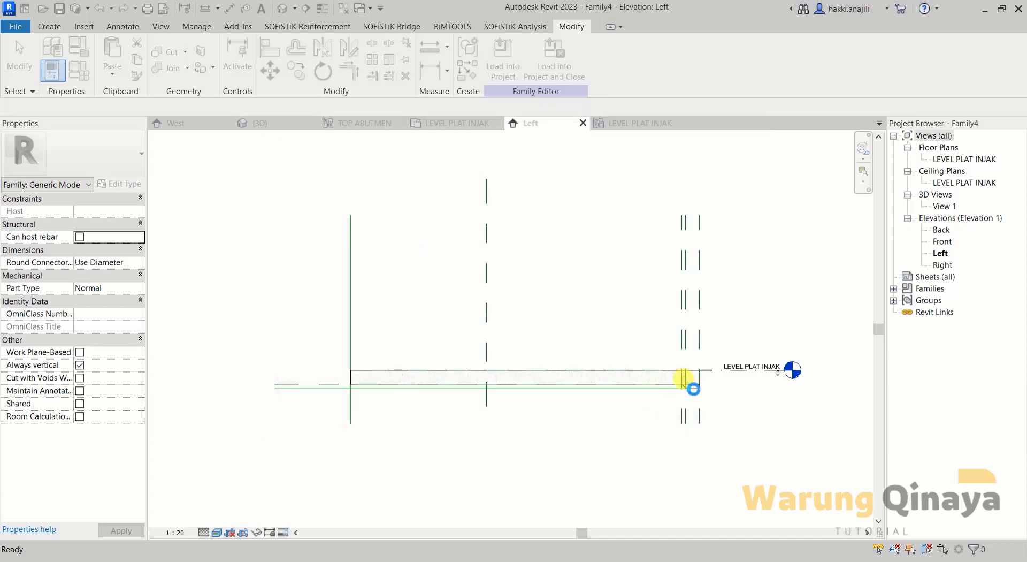
Step: Place one PLAT INJAK slab on the LEVEL PLAT INJAK plan between grids 1 and 2, above grid B
key(ctrl+Tab)
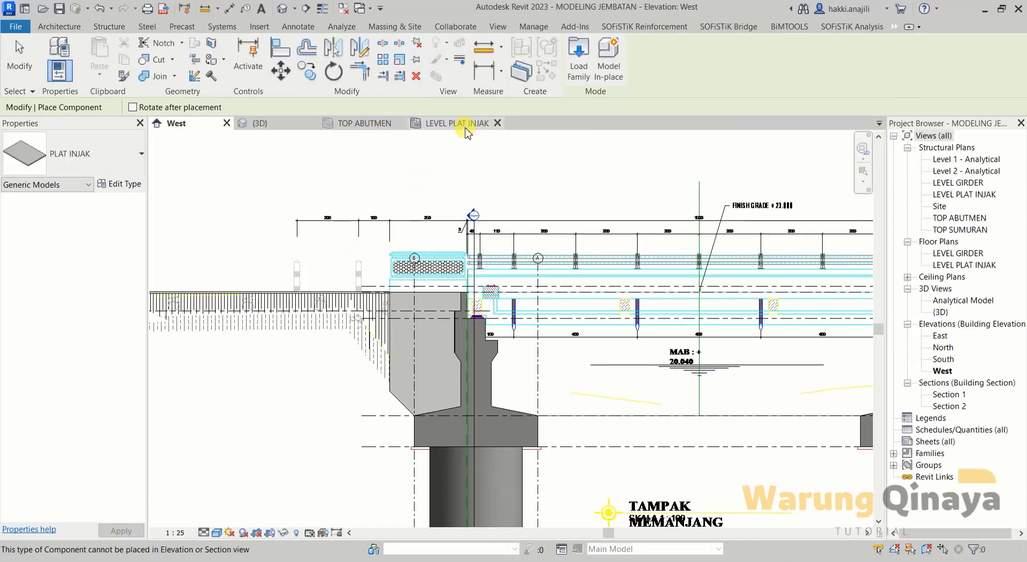
click(459, 123)
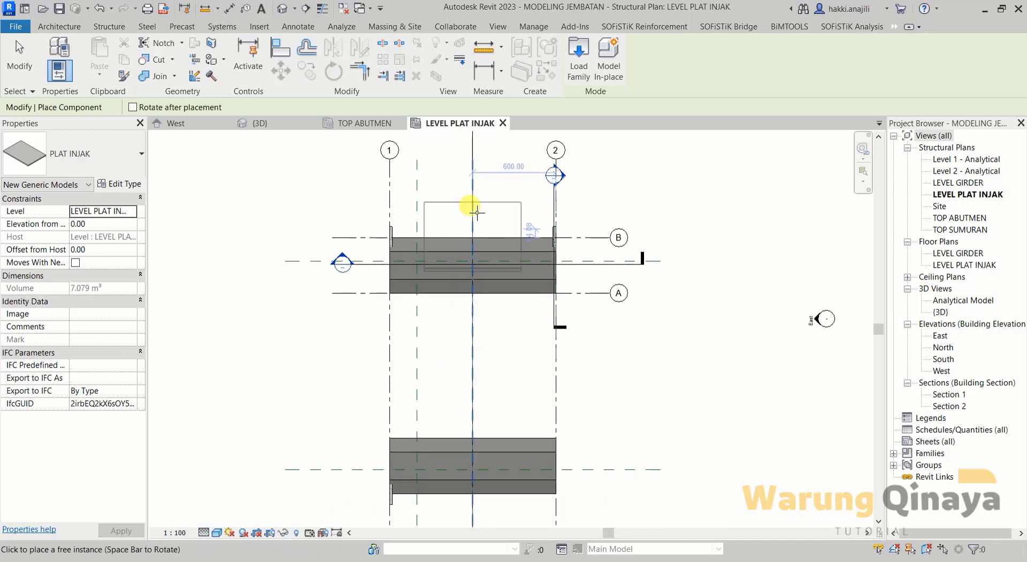
middle_drag(471, 207, 471, 247)
scroll(471, 247, up, 2)
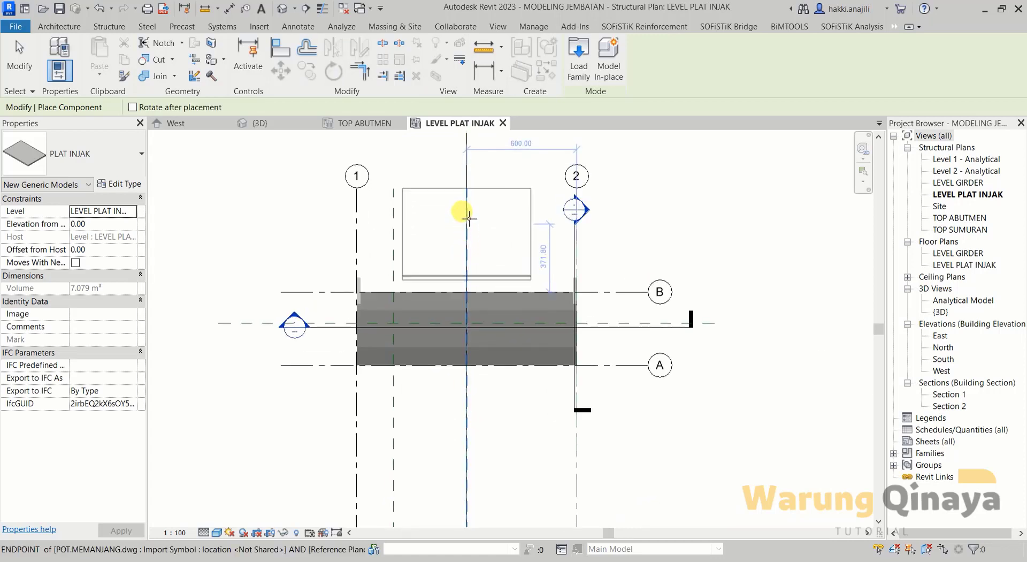
scroll(467, 232, down, 1)
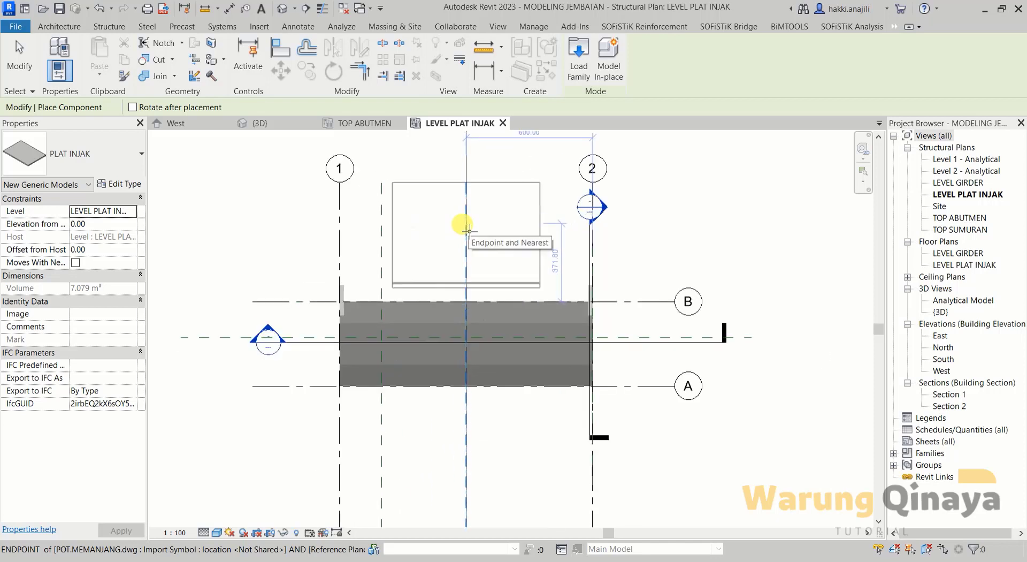
scroll(467, 221, up, 2)
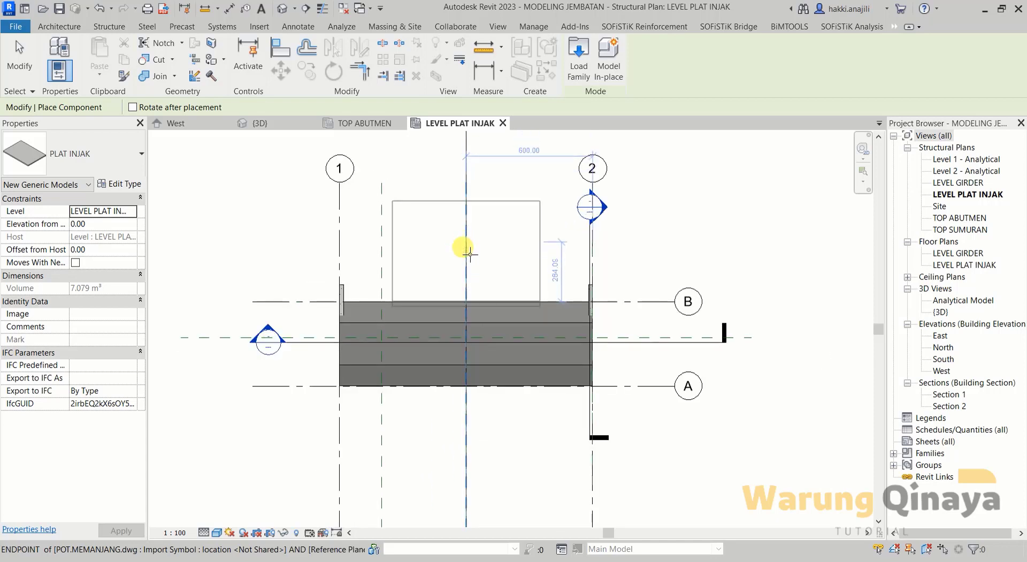
click(467, 253)
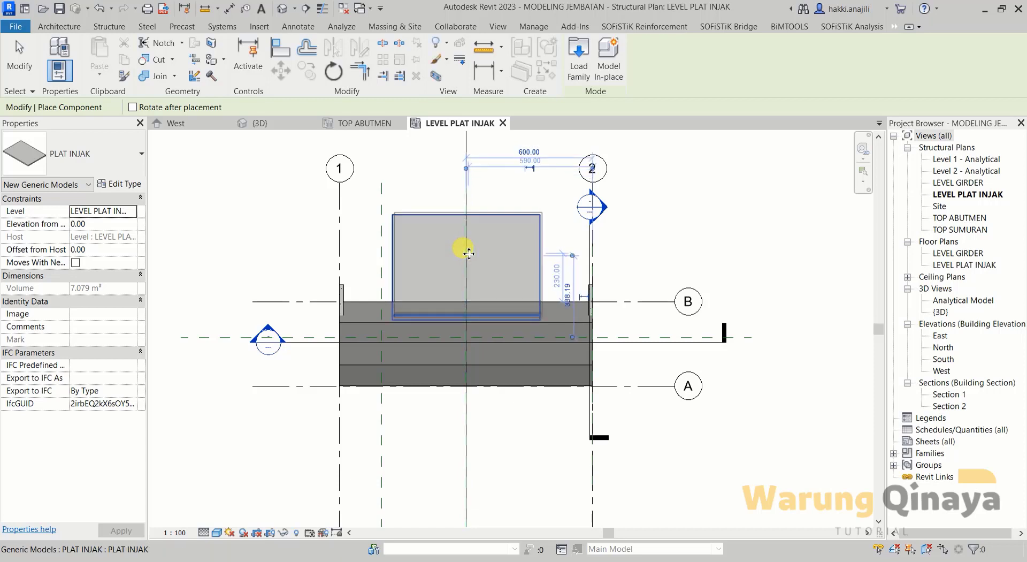
key(Escape)
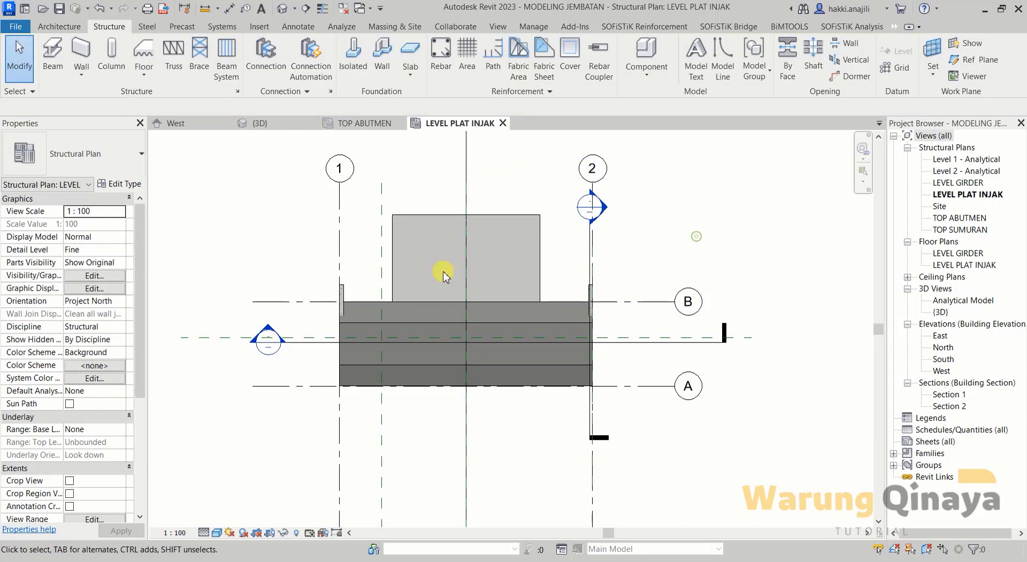
Step: Open the West elevation and inspect the placed PLAT INJAK slab's properties at its far end
scroll(442, 270, down, 2)
scroll(455, 302, down, 2)
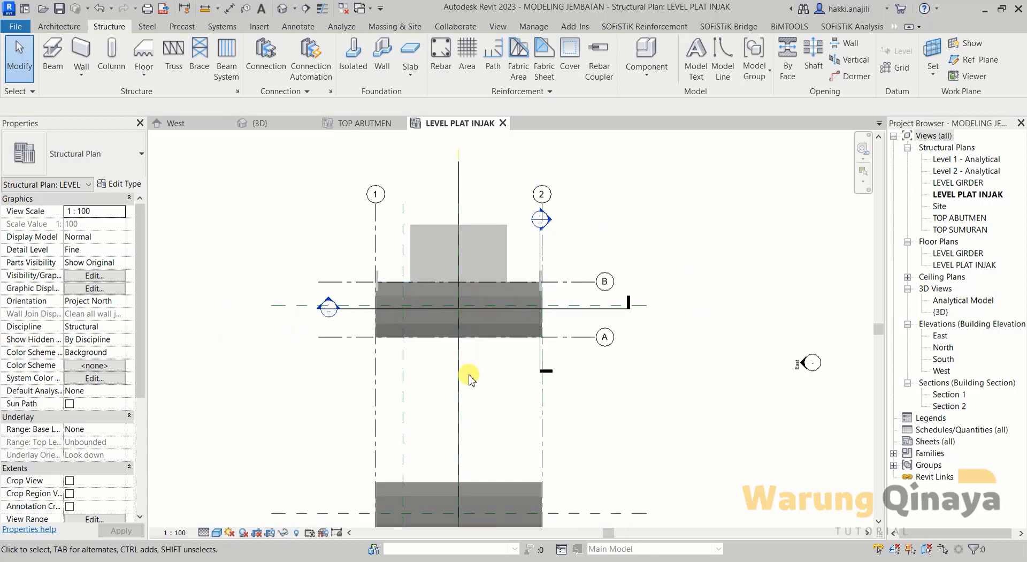
scroll(471, 348, down, 1)
middle_drag(481, 339, 470, 355)
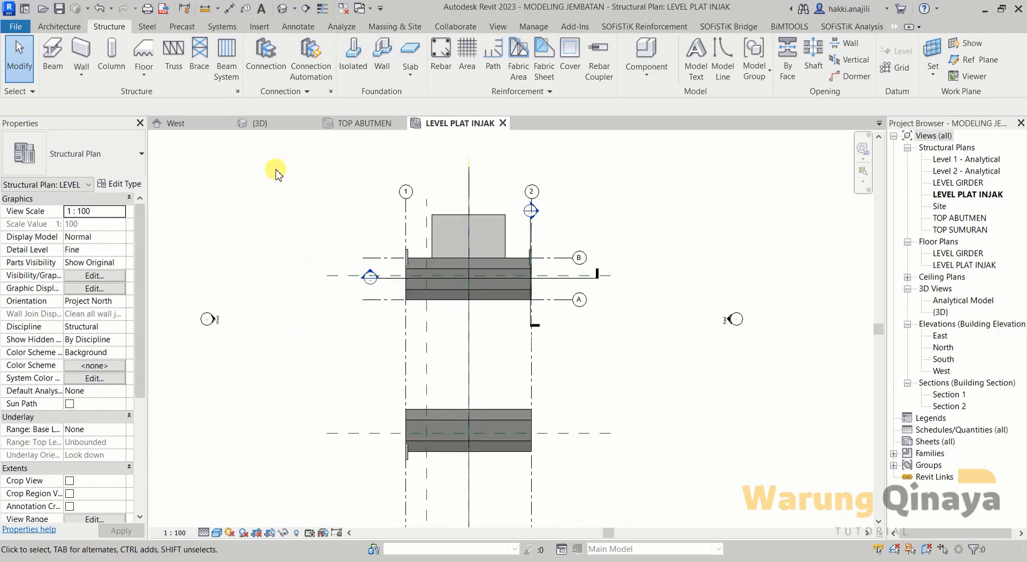
click(193, 125)
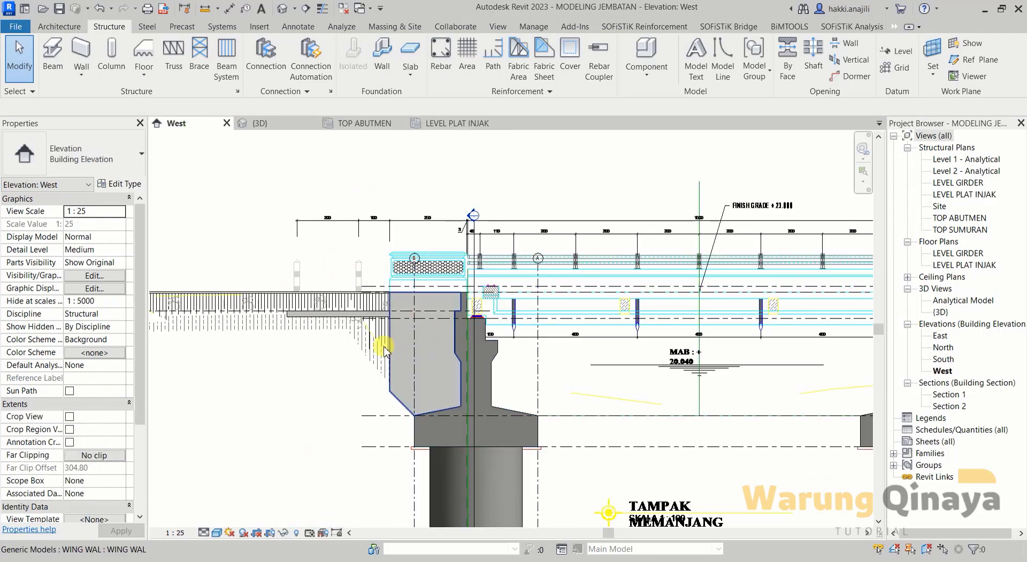
scroll(362, 330, up, 2)
scroll(342, 315, up, 2)
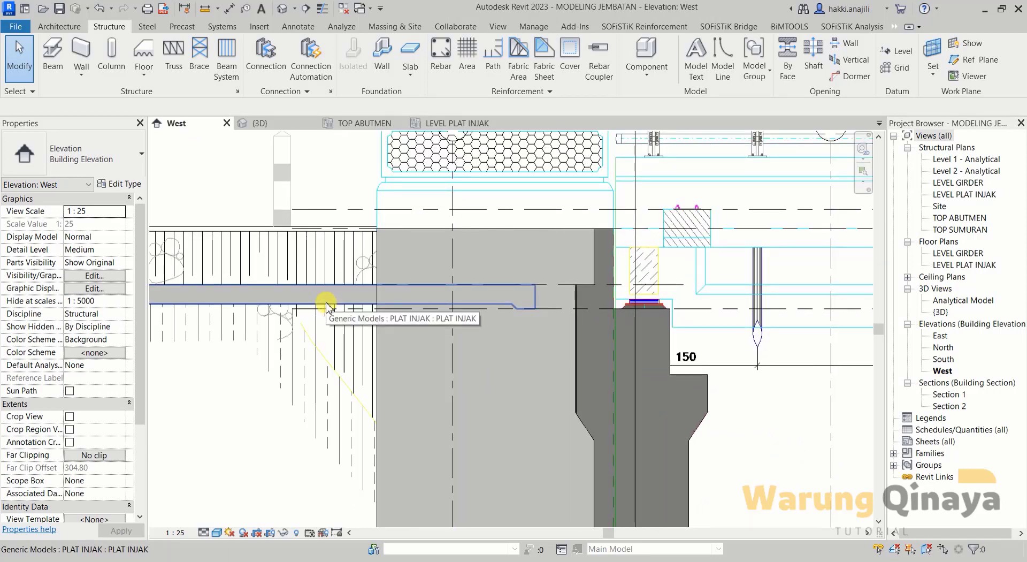
scroll(287, 314, down, 3)
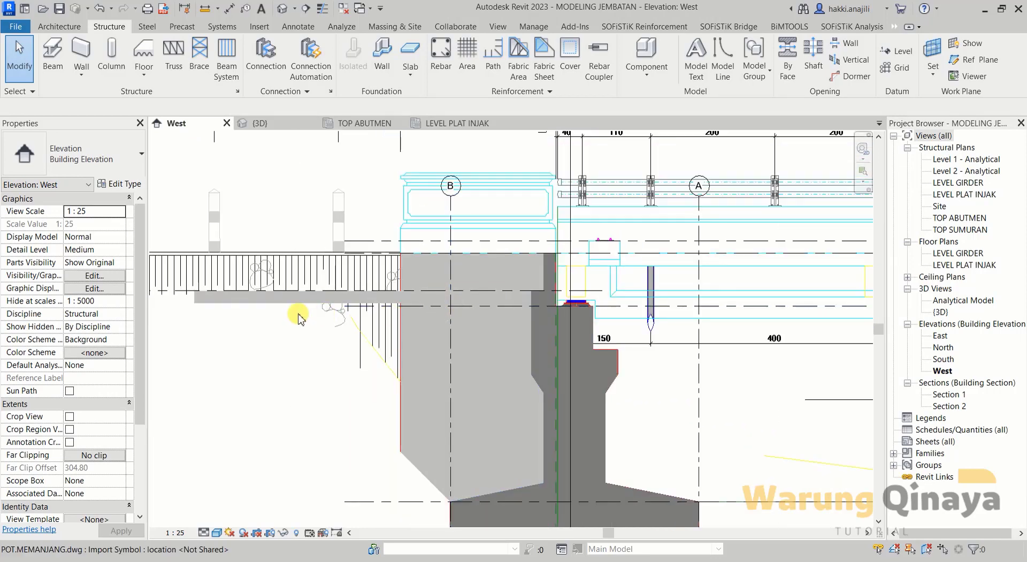
middle_drag(286, 314, 658, 314)
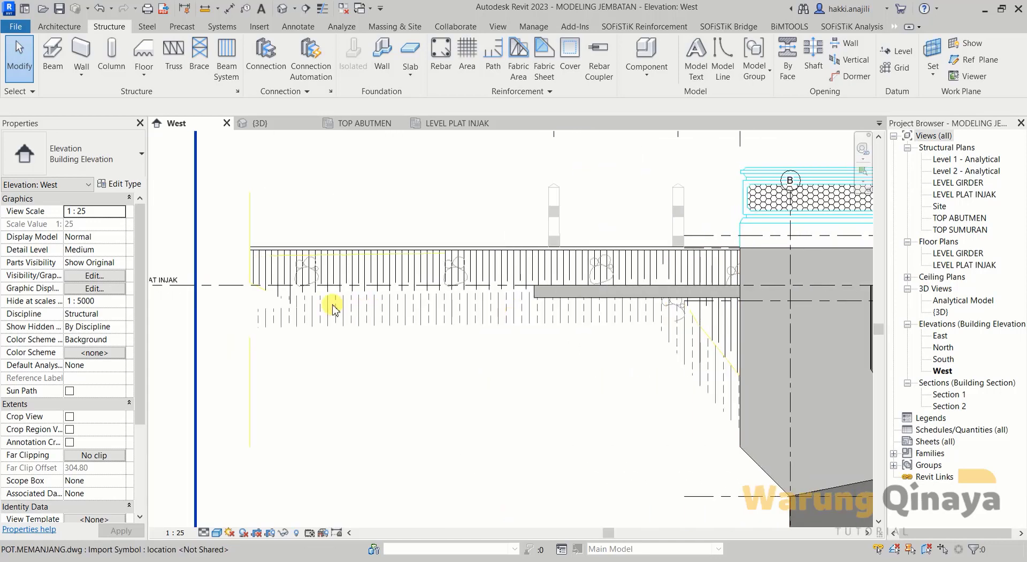
click(603, 299)
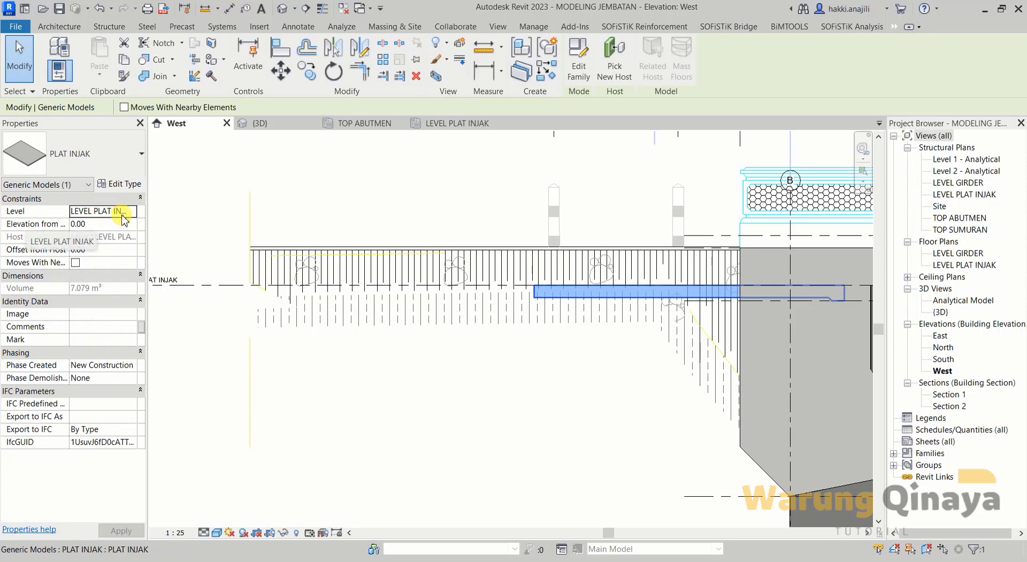
click(536, 409)
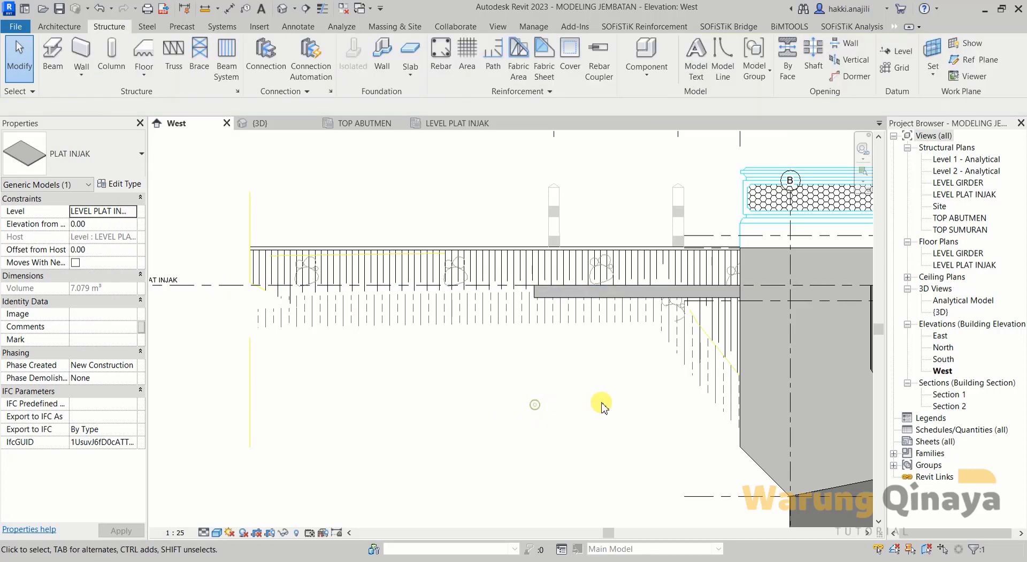
Step: Show the West elevation in Wireframe and select the slab hidden behind the abutment
scroll(601, 404, up, 3)
middle_drag(601, 403, 321, 415)
scroll(348, 299, up, 2)
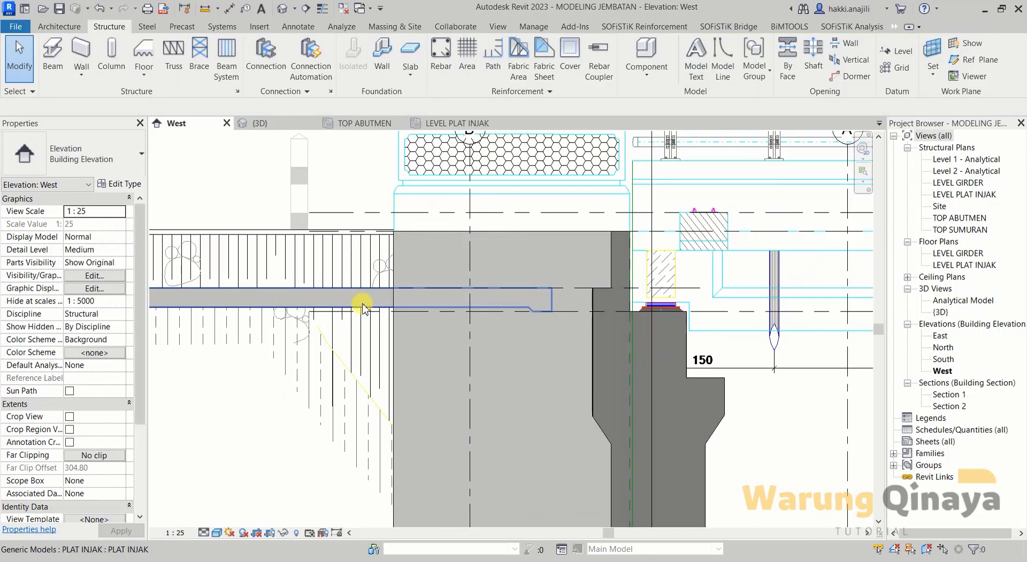
scroll(516, 298, up, 2)
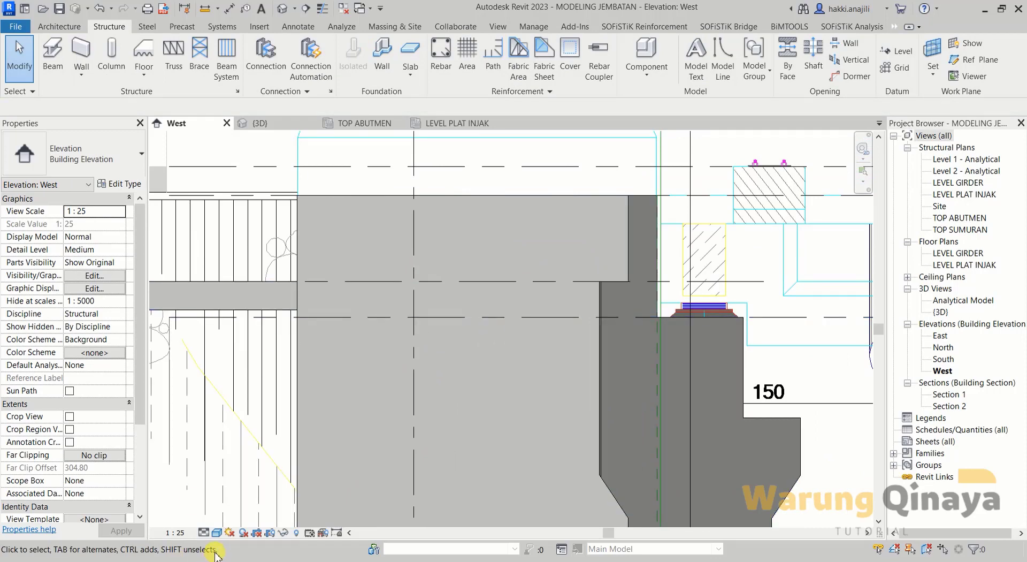
click(217, 532)
click(256, 466)
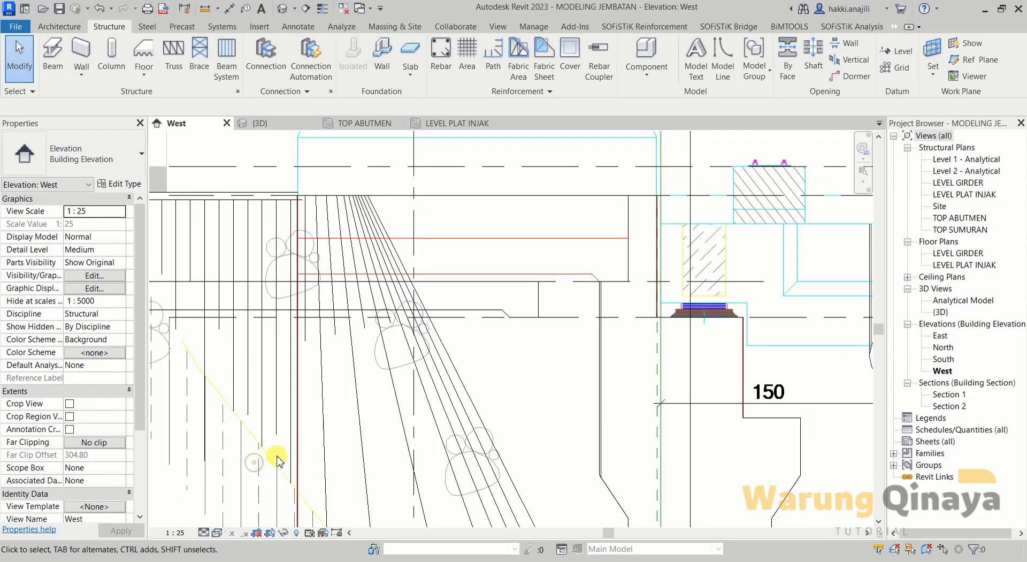
click(538, 309)
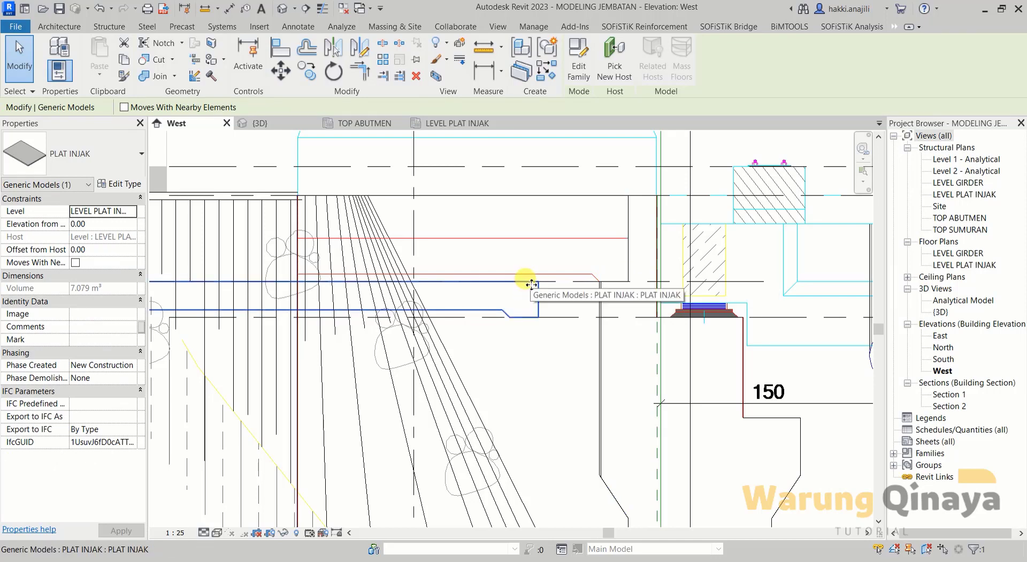
Step: Raise LEVEL PLAT INJAK's elevation from 440 to 465
scroll(531, 284, down, 1)
scroll(529, 289, down, 2)
scroll(527, 297, down, 2)
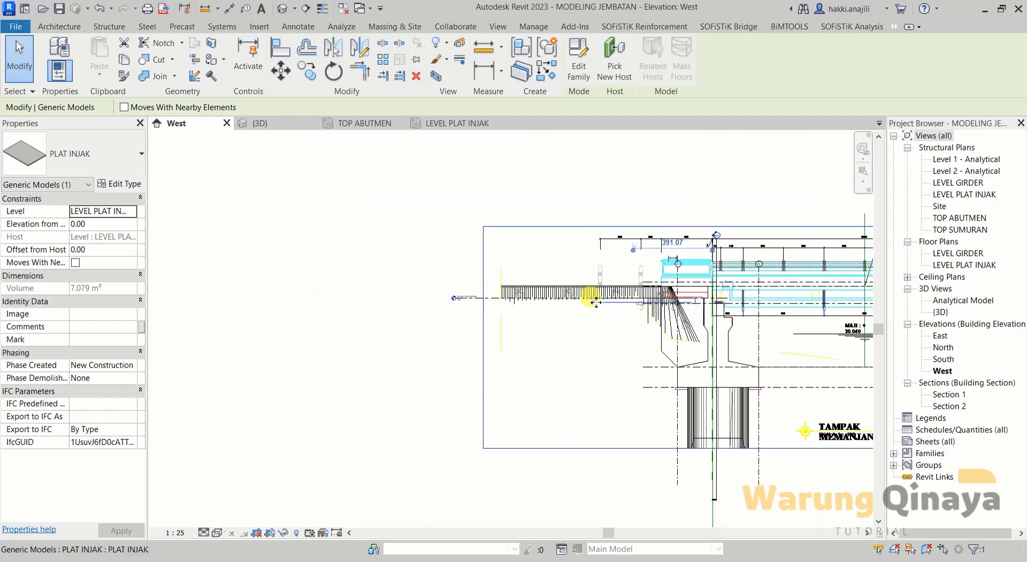
scroll(524, 304, down, 2)
scroll(524, 304, up, 2)
scroll(455, 294, up, 2)
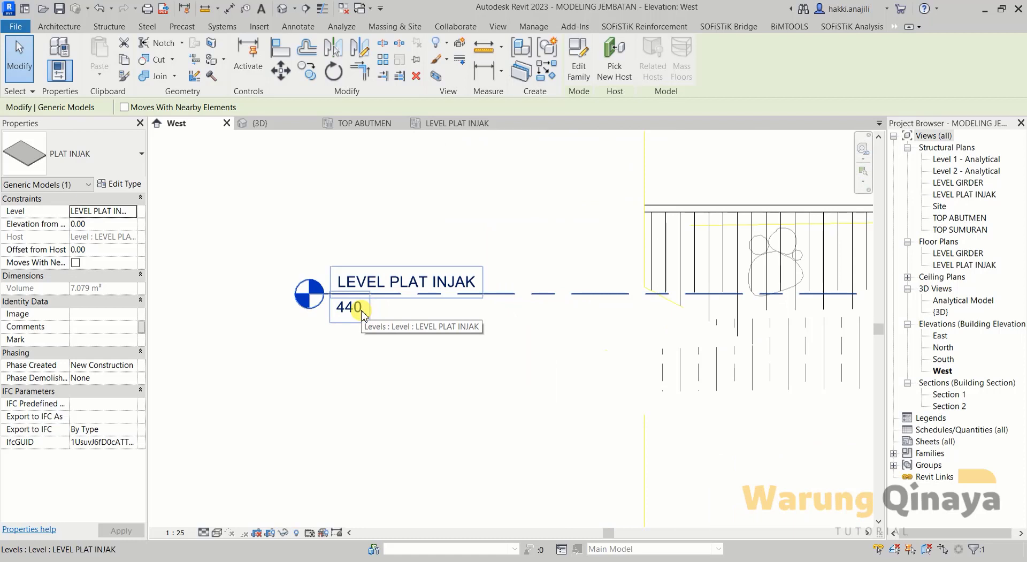
click(362, 313)
click(362, 312)
text(465)
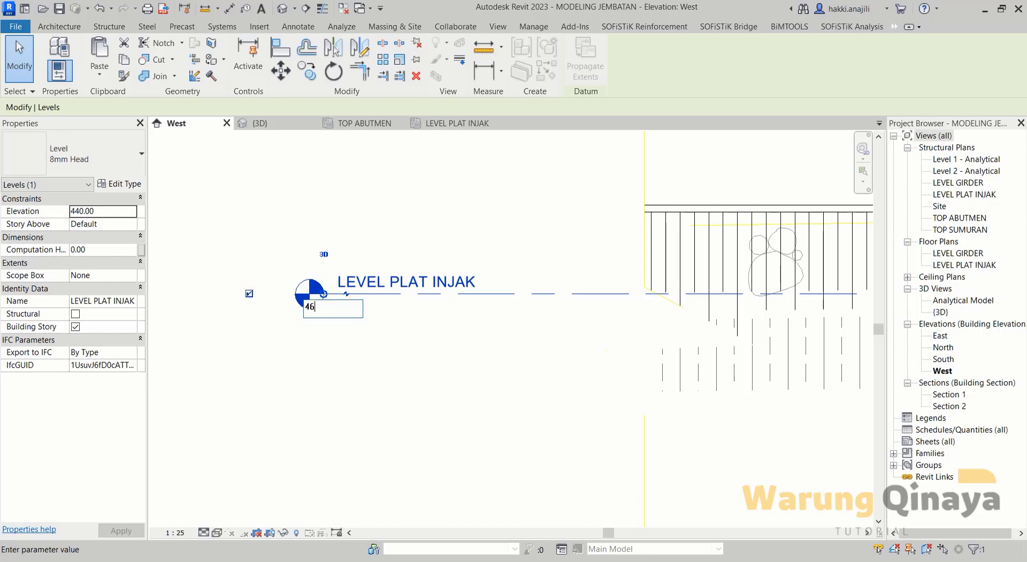
key(Return)
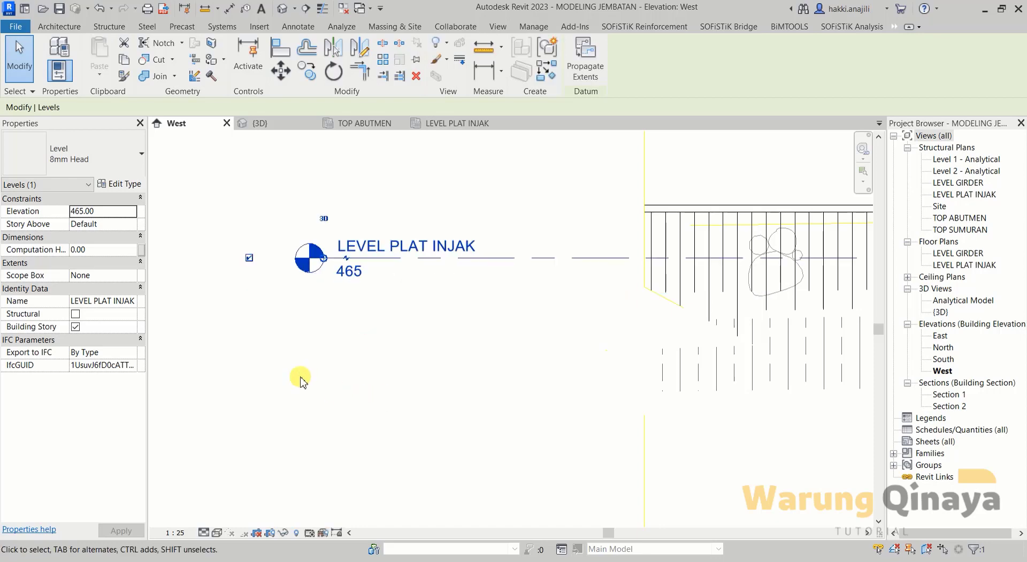
Step: Move the PLAT INJAK slab from its end point to the wing wall intersection
scroll(220, 339, down, 3)
scroll(786, 332, up, 5)
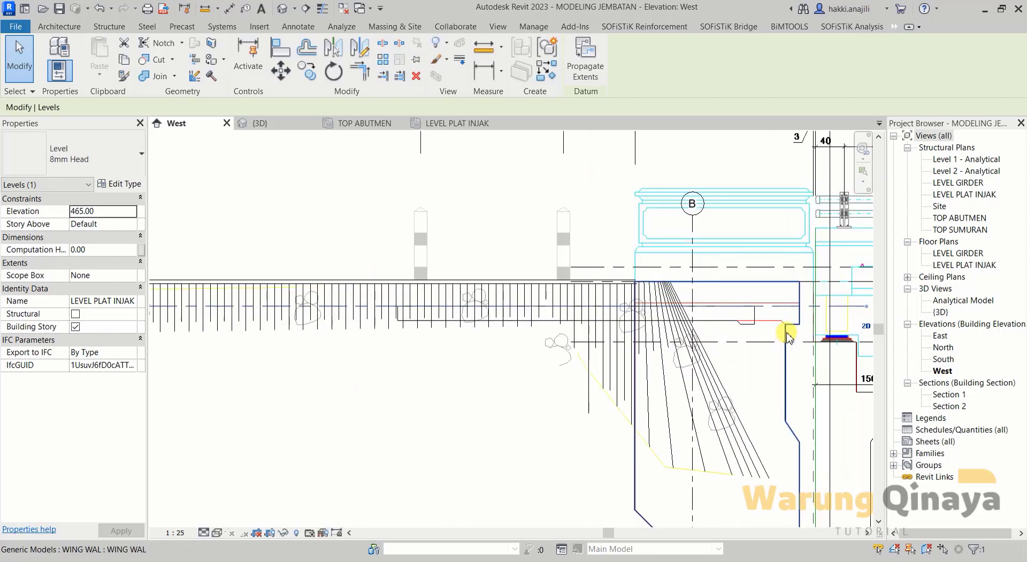
scroll(786, 337, up, 2)
middle_drag(787, 337, 537, 343)
scroll(529, 321, up, 2)
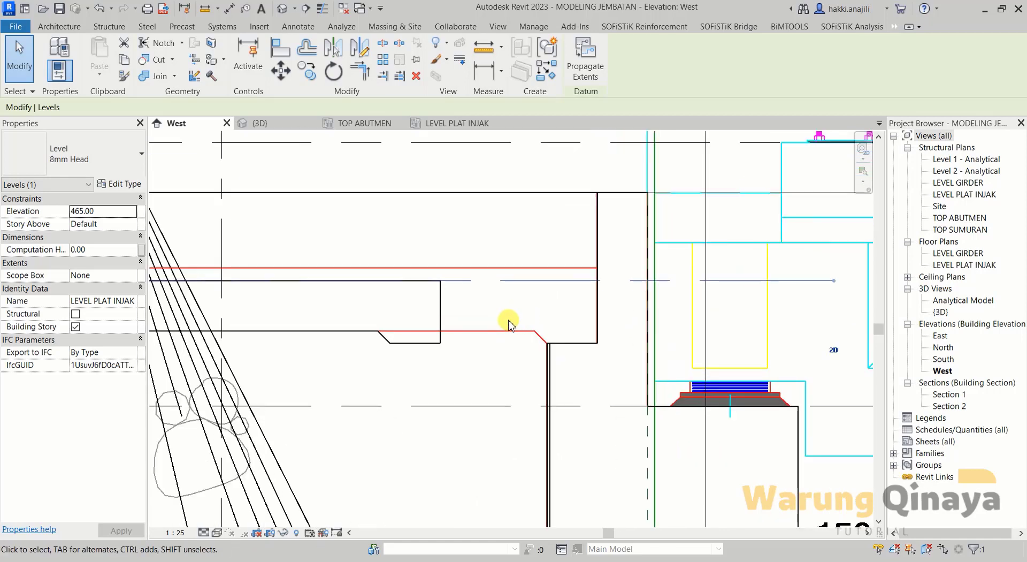
click(440, 294)
click(281, 69)
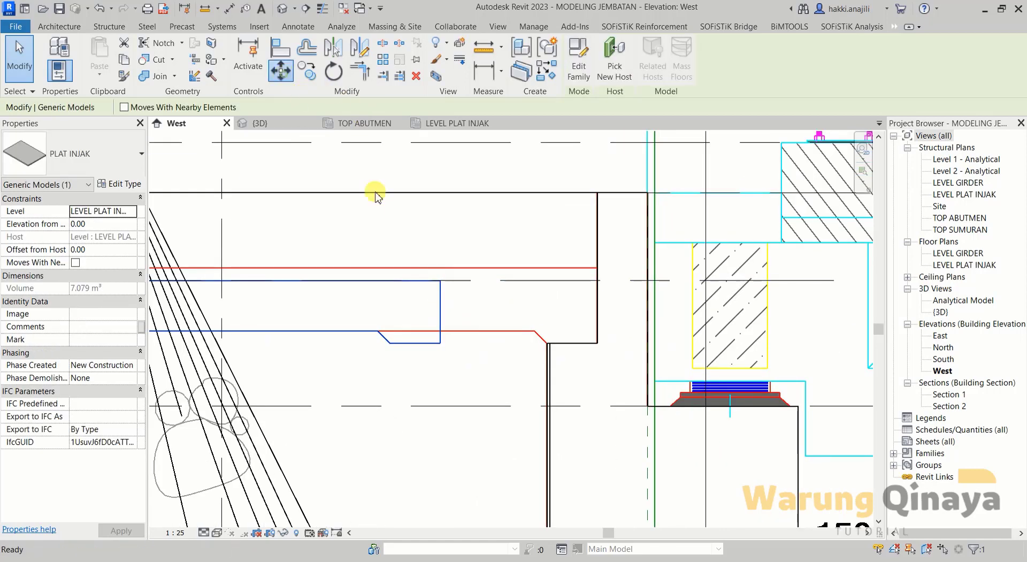
click(440, 279)
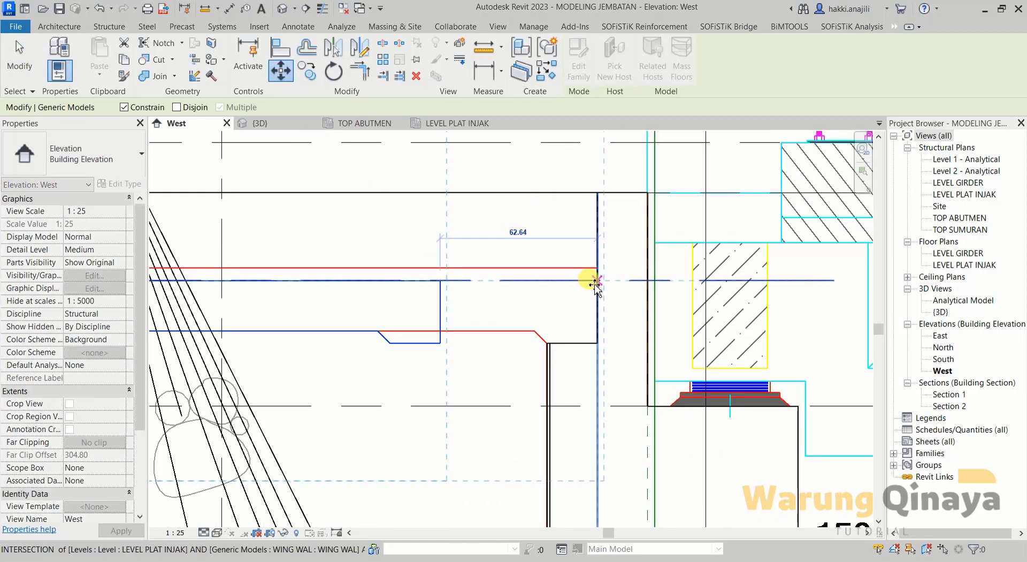
click(571, 300)
scroll(465, 310, down, 3)
scroll(465, 305, down, 3)
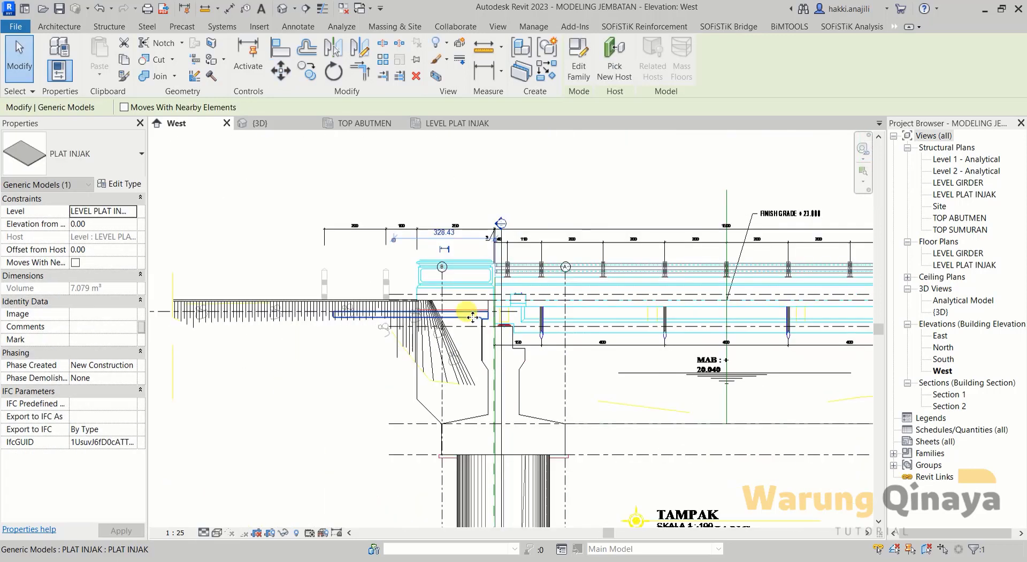
scroll(466, 305, down, 2)
click(338, 404)
scroll(394, 348, down, 3)
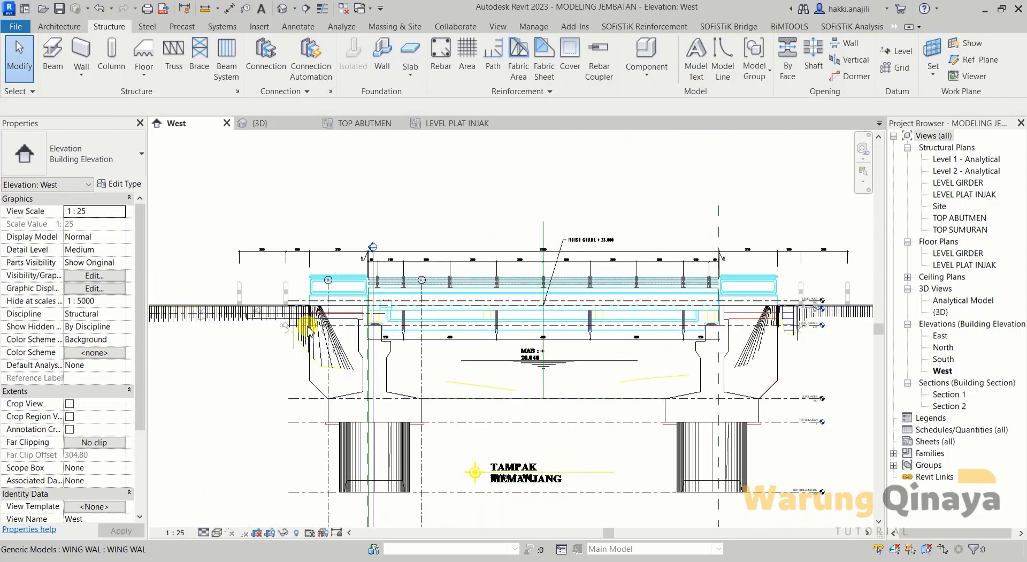
scroll(311, 329, up, 2)
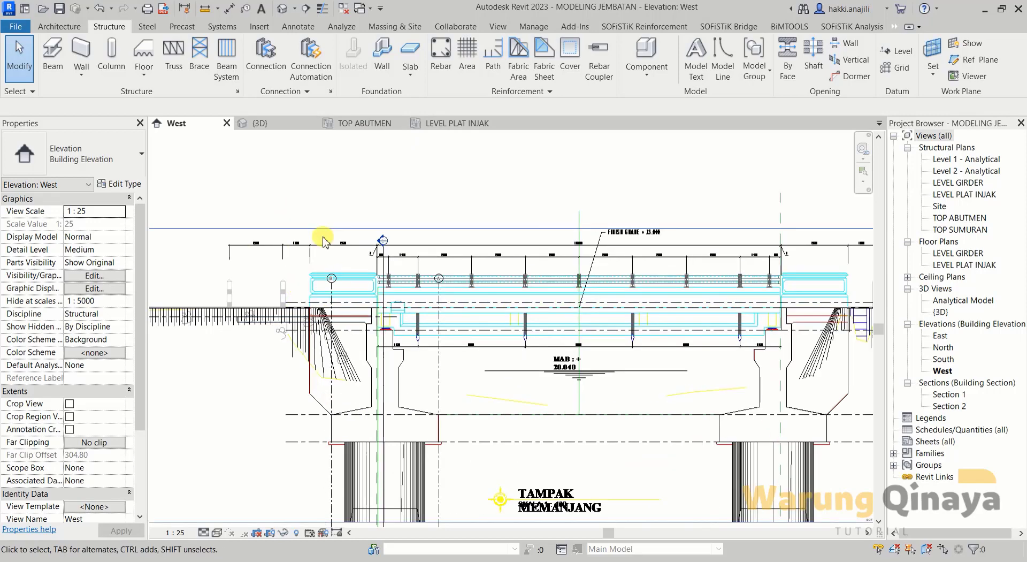
click(452, 123)
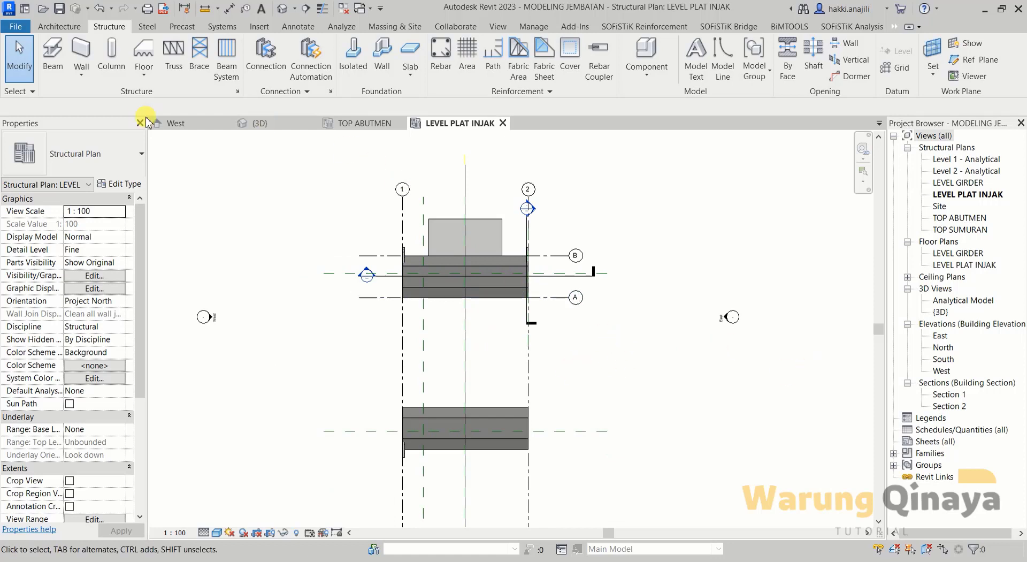
middle_drag(497, 443, 509, 386)
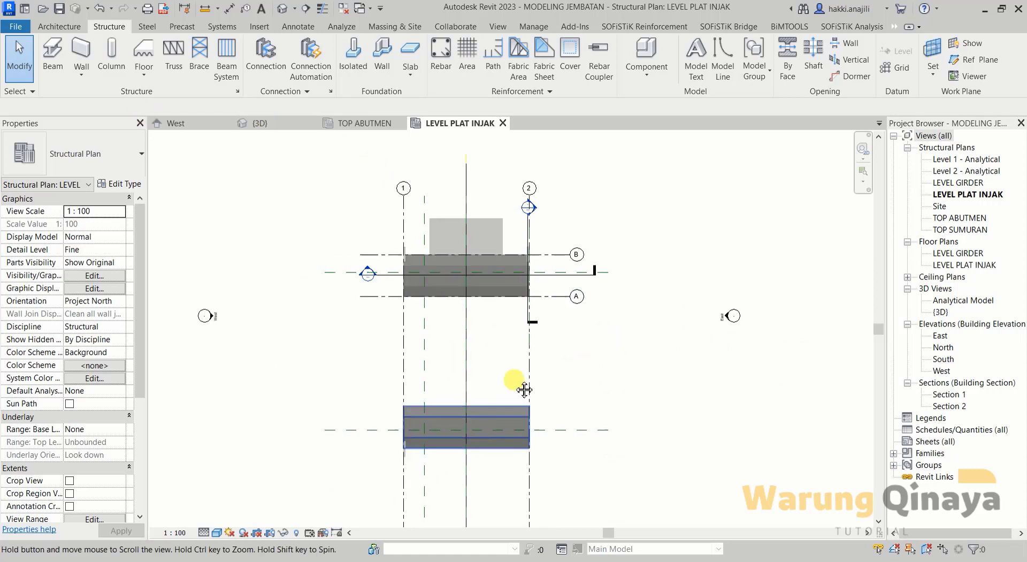
click(203, 133)
middle_drag(426, 297, 436, 376)
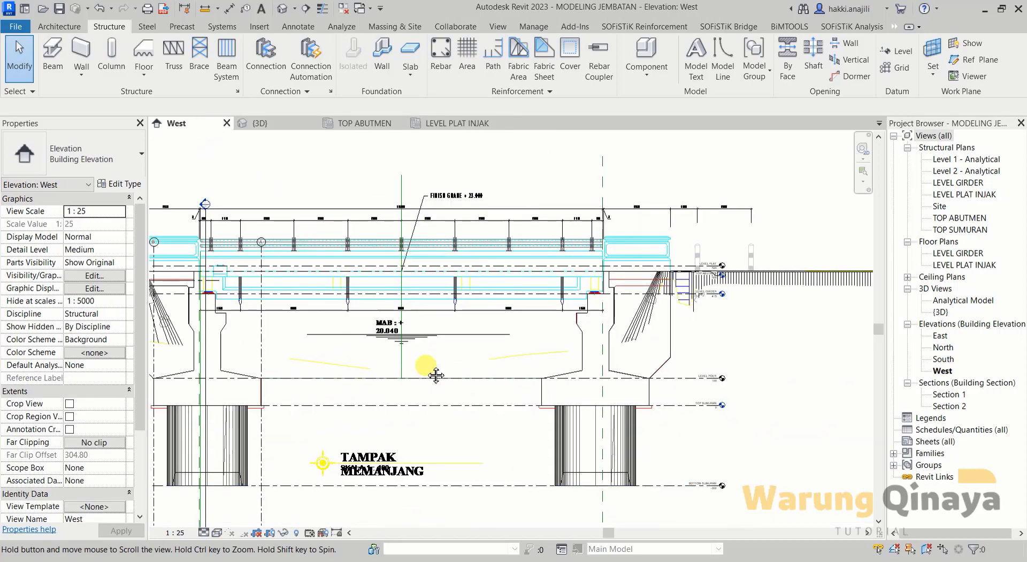
scroll(469, 345, down, 2)
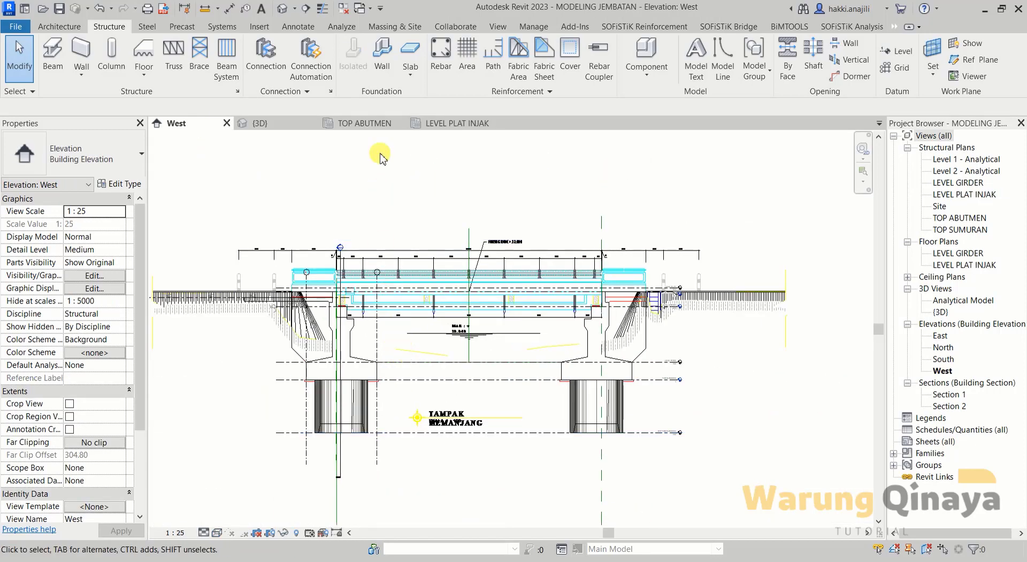
middle_drag(312, 234, 323, 236)
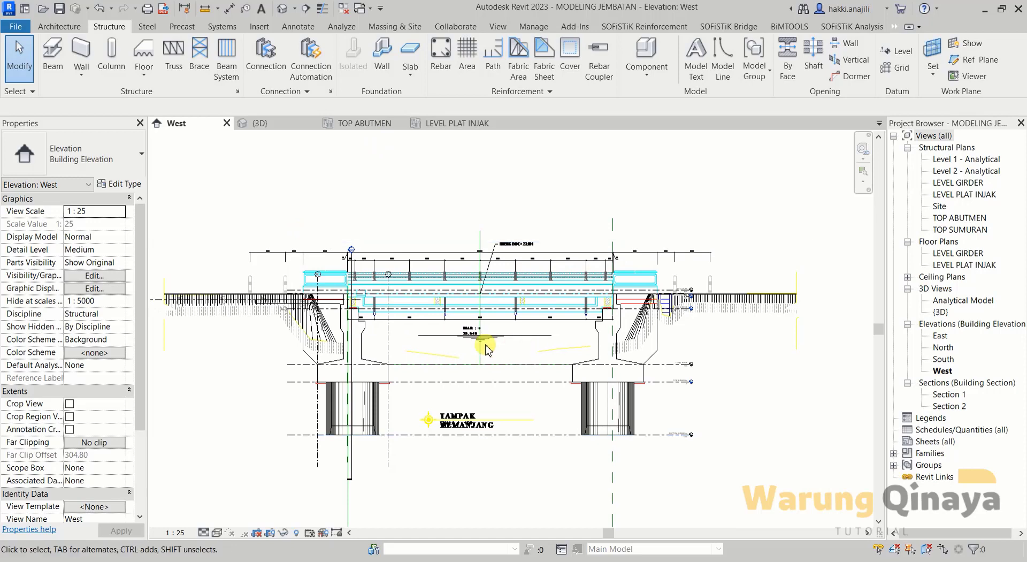
scroll(422, 374, up, 1)
scroll(460, 321, up, 1)
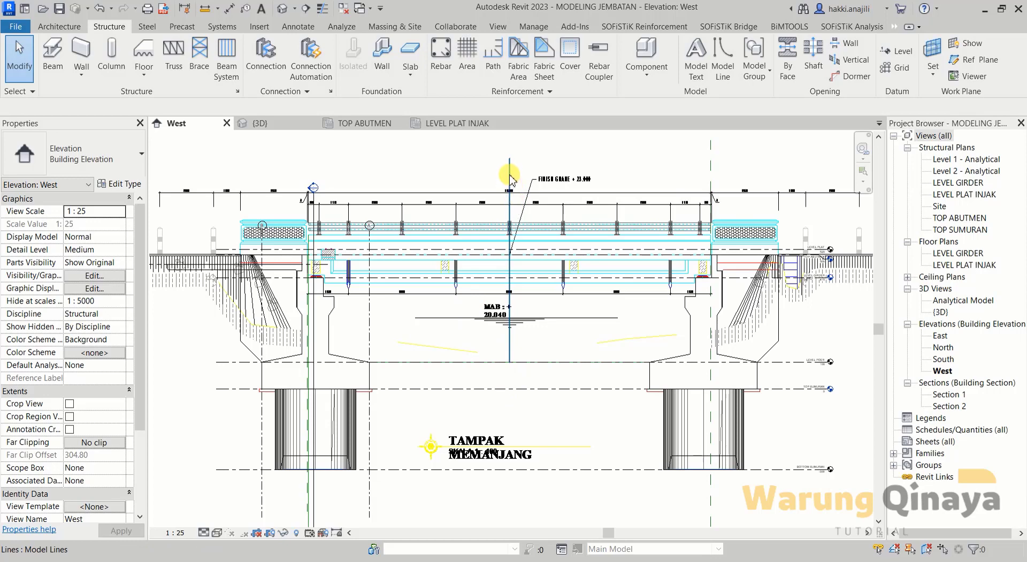
Step: Check the vertical model line at midspan, then set the West elevation to Shaded
click(510, 342)
scroll(505, 304, down, 1)
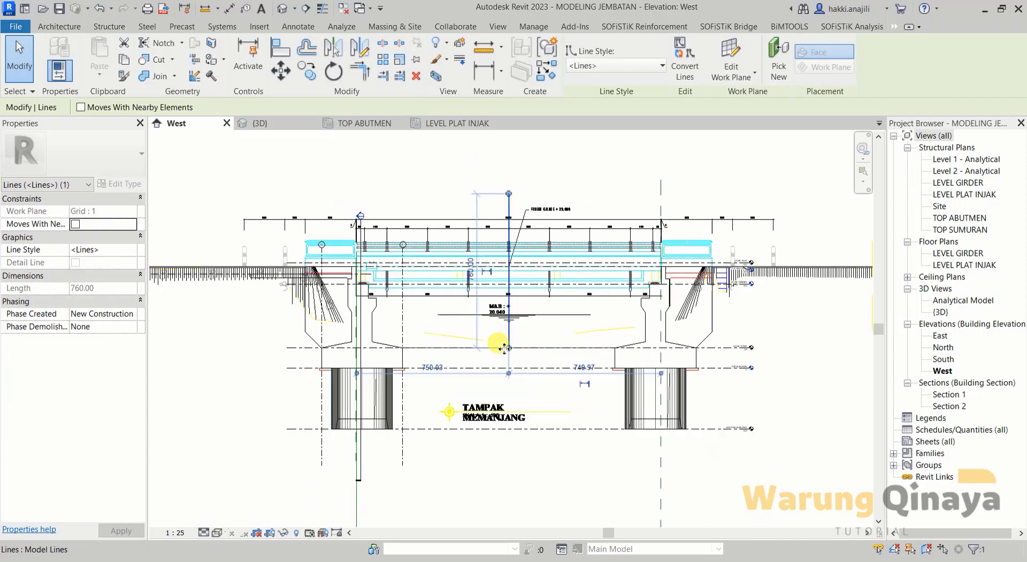
scroll(527, 393, up, 1)
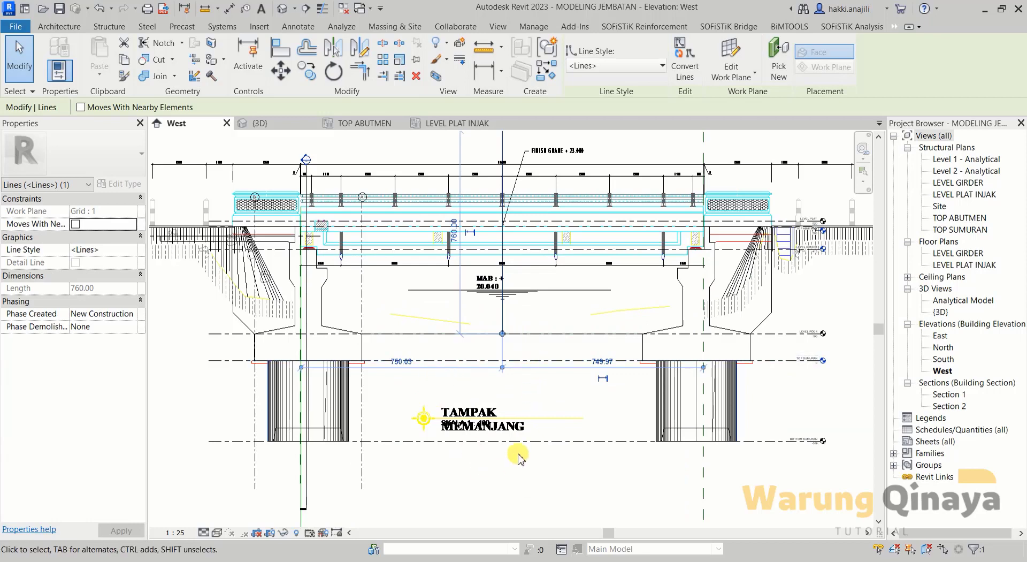
click(534, 488)
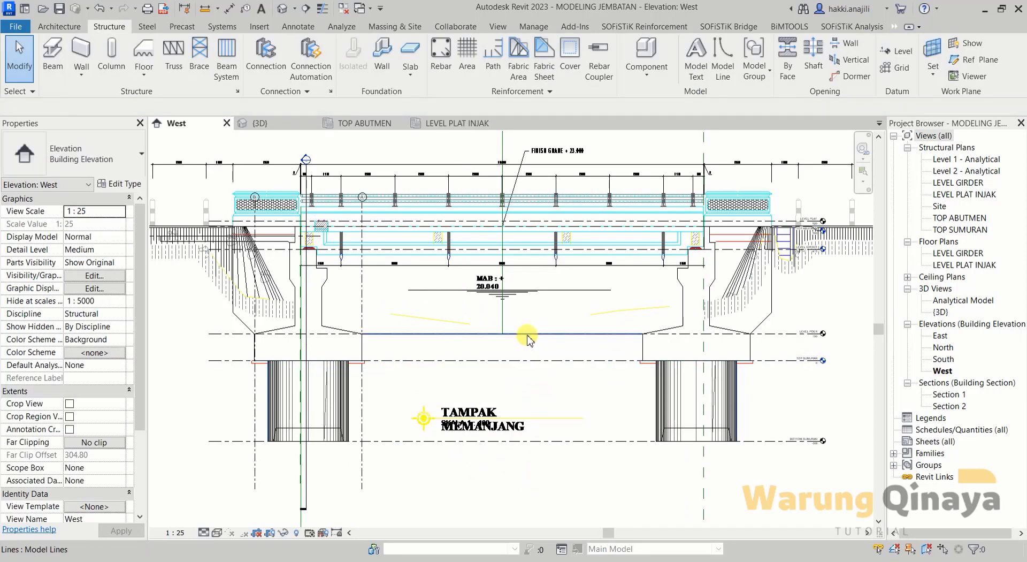
click(514, 454)
scroll(276, 287, up, 1)
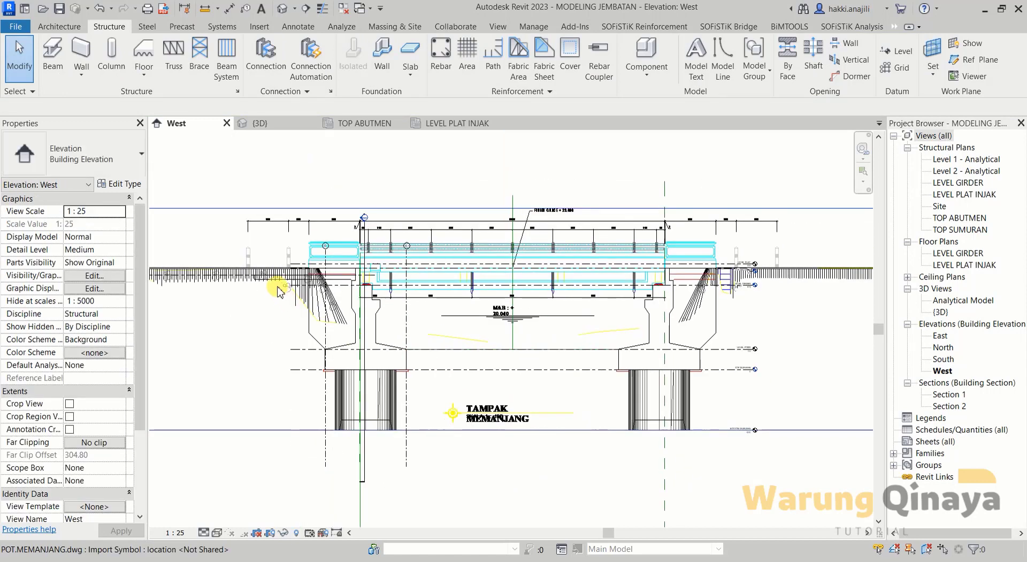
scroll(294, 257, up, 1)
scroll(294, 259, up, 2)
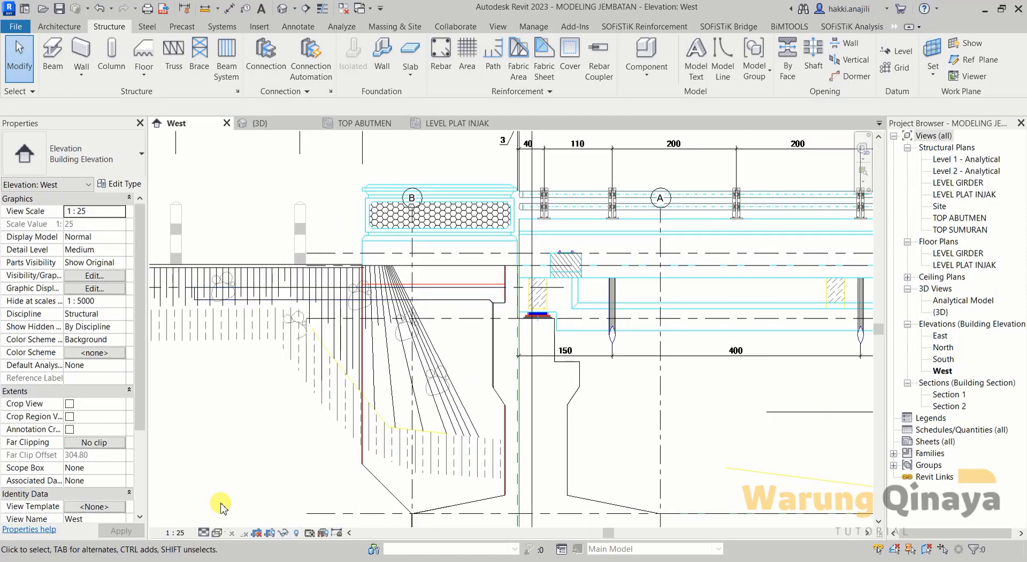
click(217, 533)
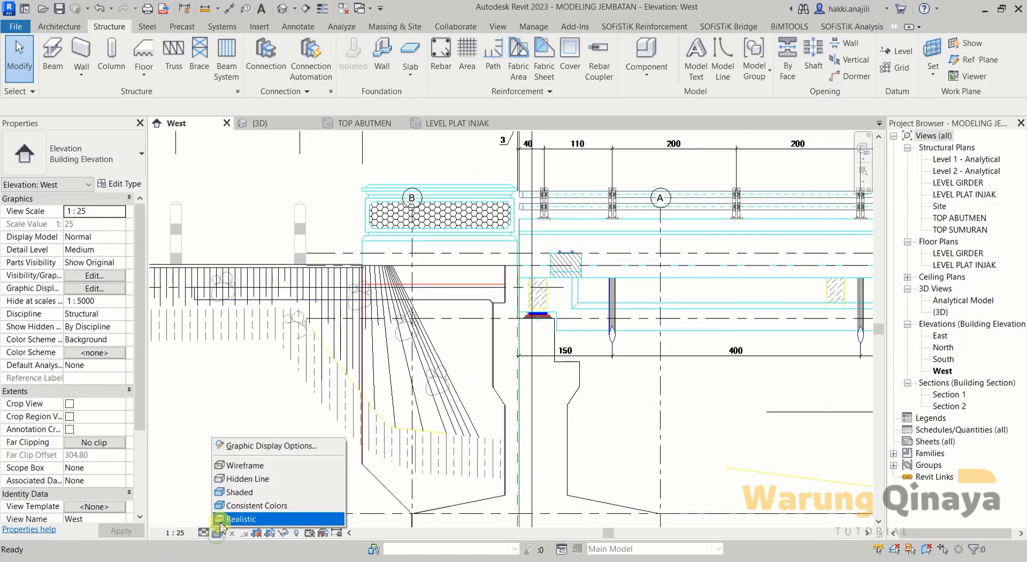
click(236, 492)
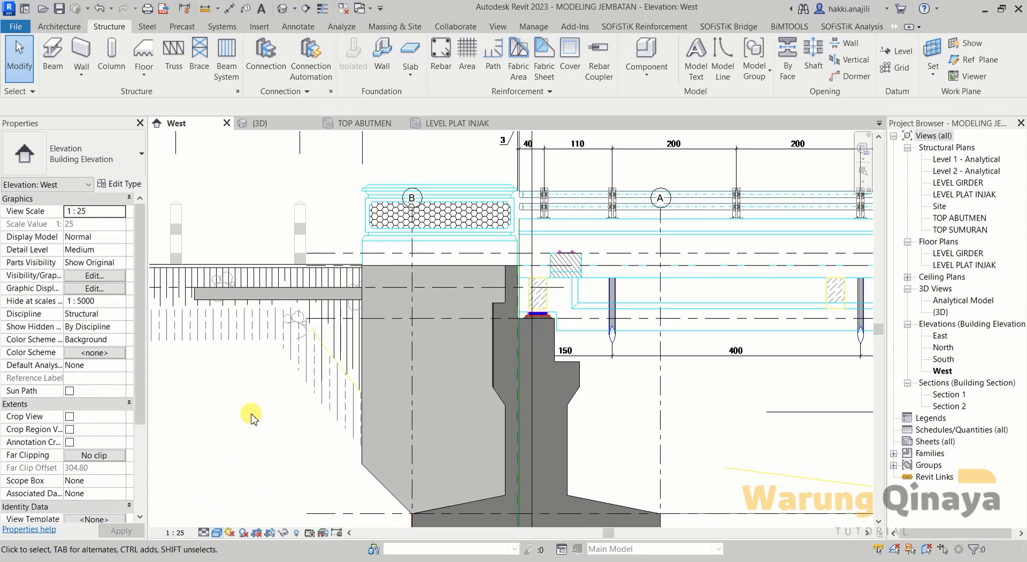
Step: Mirror the PLAT INJAK slab about a vertical axis at the bridge midspan
click(261, 296)
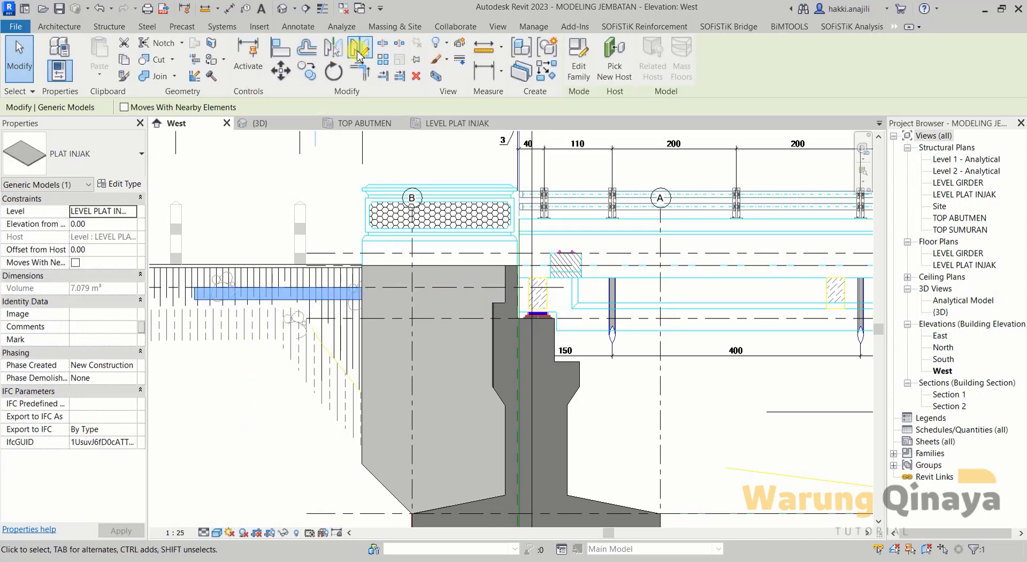
click(358, 55)
scroll(535, 218, down, 5)
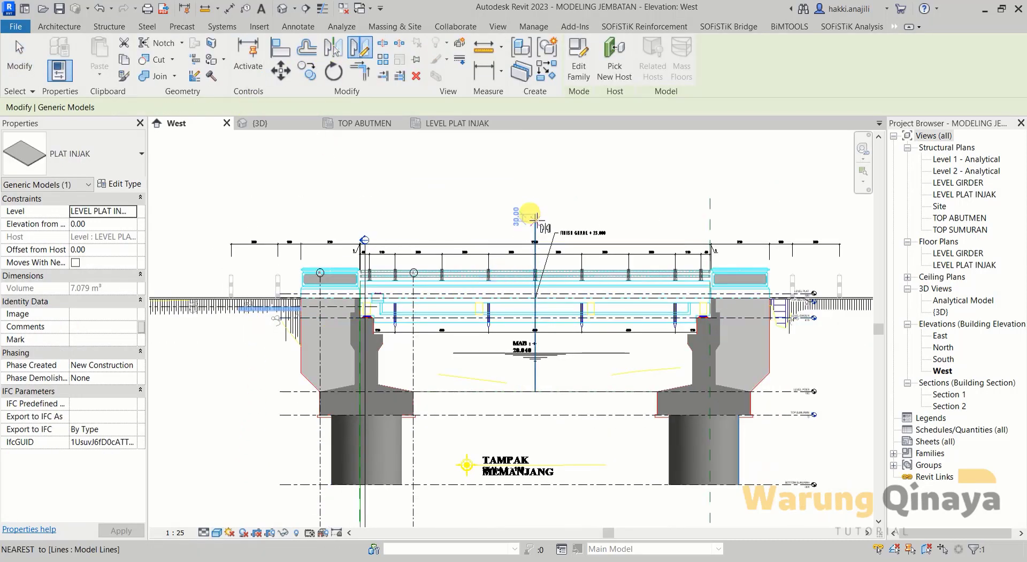
click(534, 185)
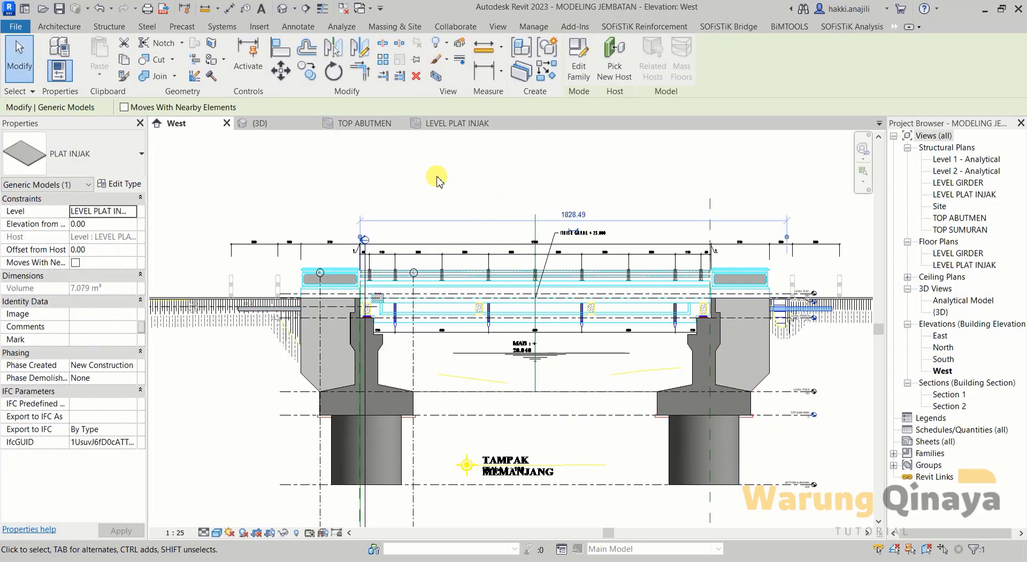
key(Escape)
middle_drag(802, 321, 615, 320)
Step: Zoom into the abutment and inspect the slab junction in Wireframe display
scroll(613, 320, up, 2)
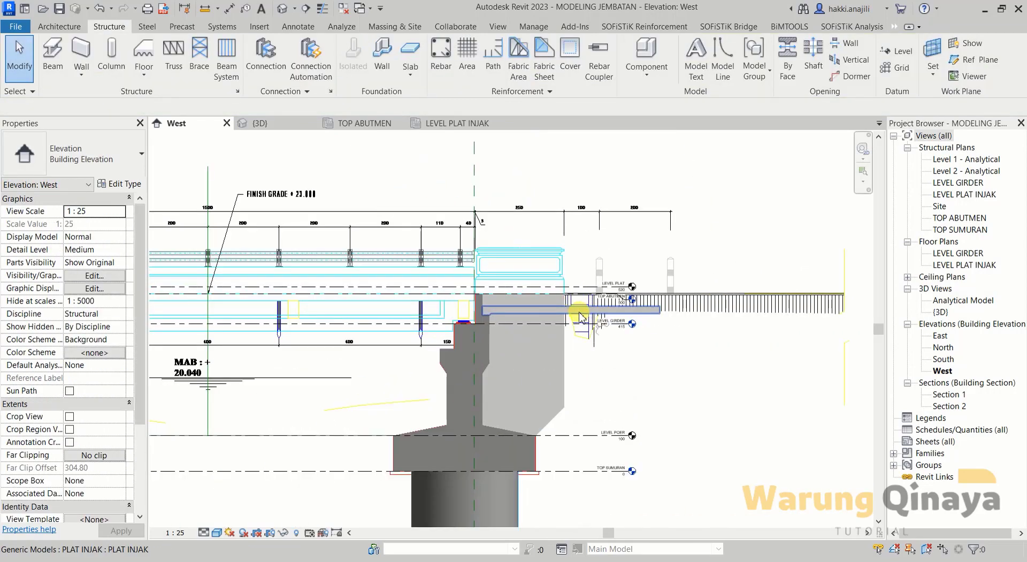
scroll(621, 324, up, 2)
scroll(637, 328, up, 2)
scroll(663, 336, up, 1)
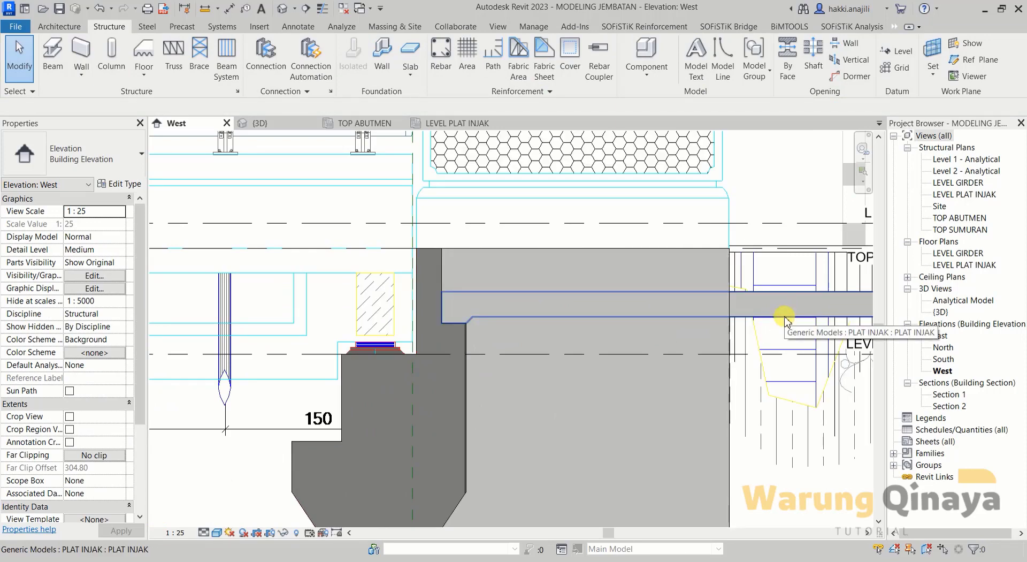
click(214, 535)
click(247, 462)
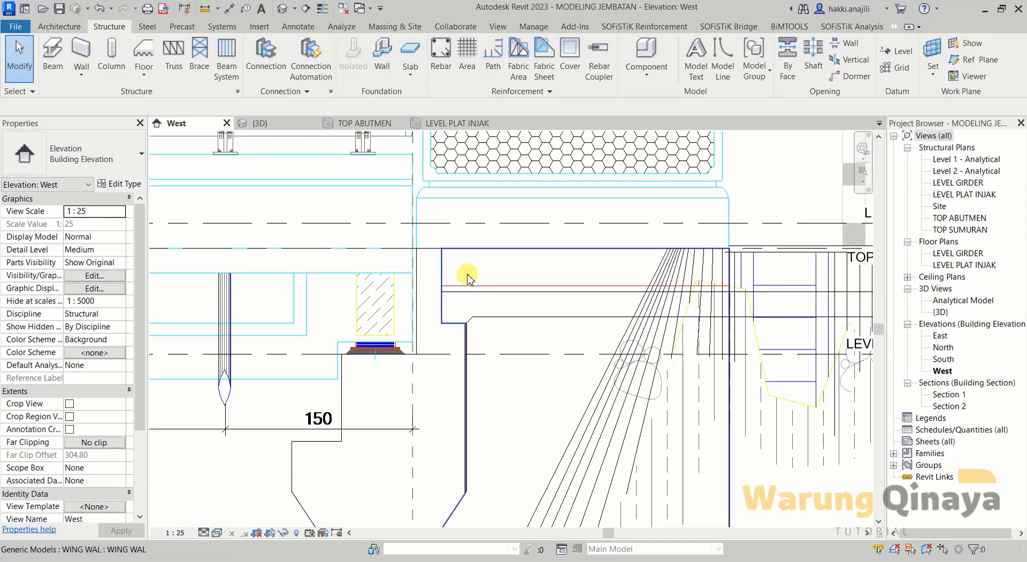
scroll(468, 292, up, 3)
scroll(471, 354, down, 3)
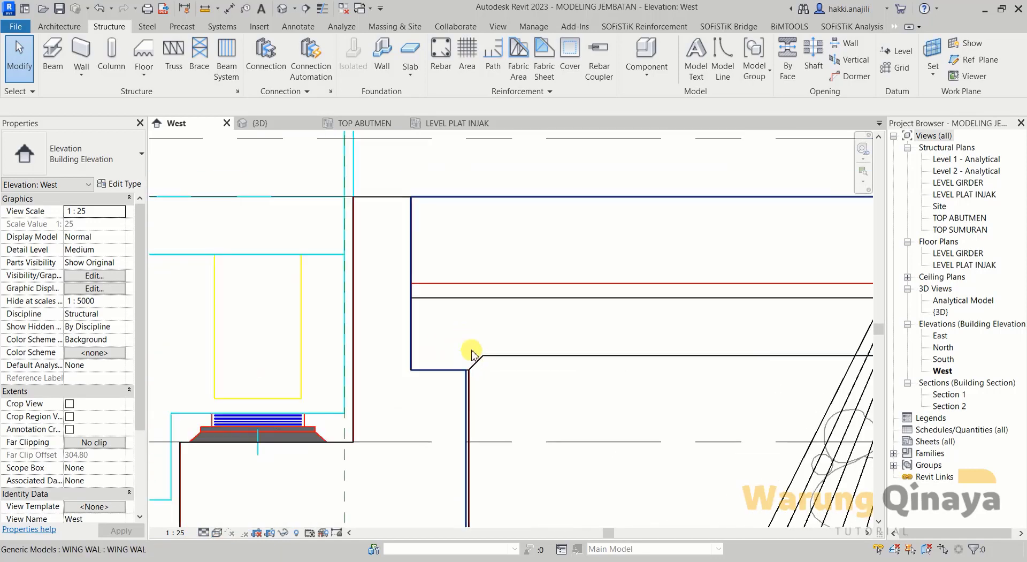
scroll(471, 321, down, 3)
middle_drag(471, 310, 511, 360)
Step: Return the West elevation to Shaded display and open the {3D} view
scroll(511, 360, down, 2)
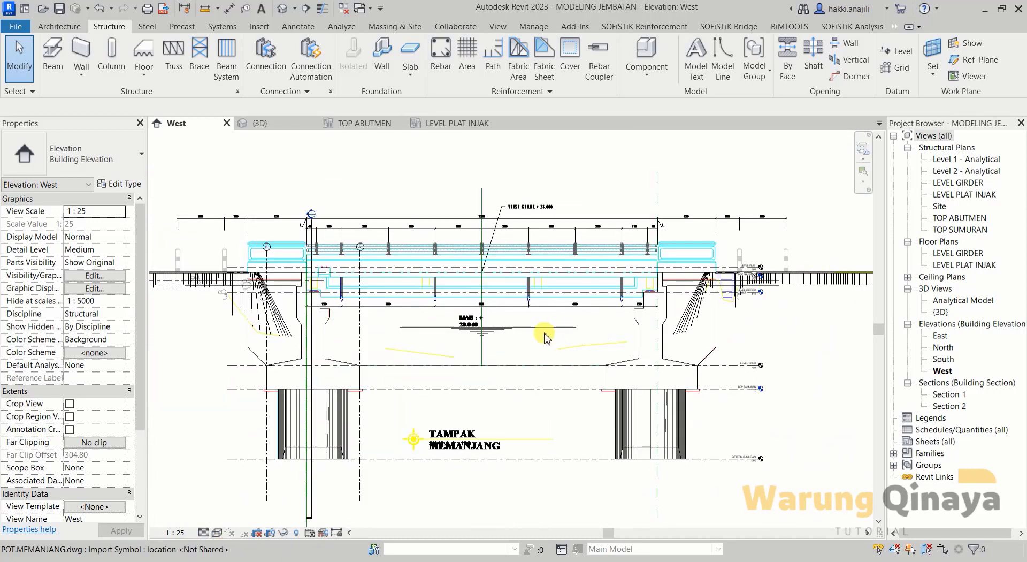
click(216, 533)
click(252, 493)
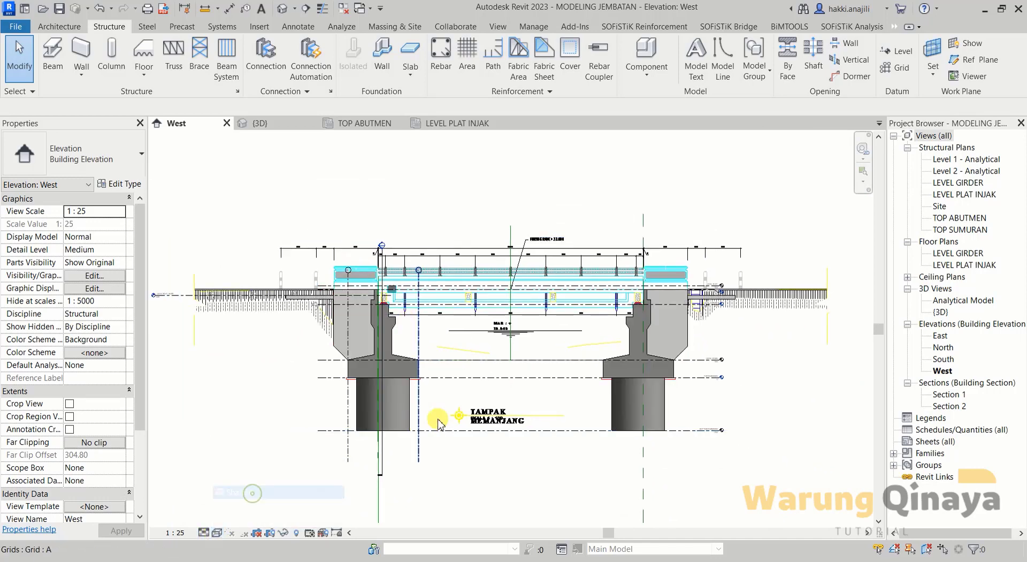
click(751, 399)
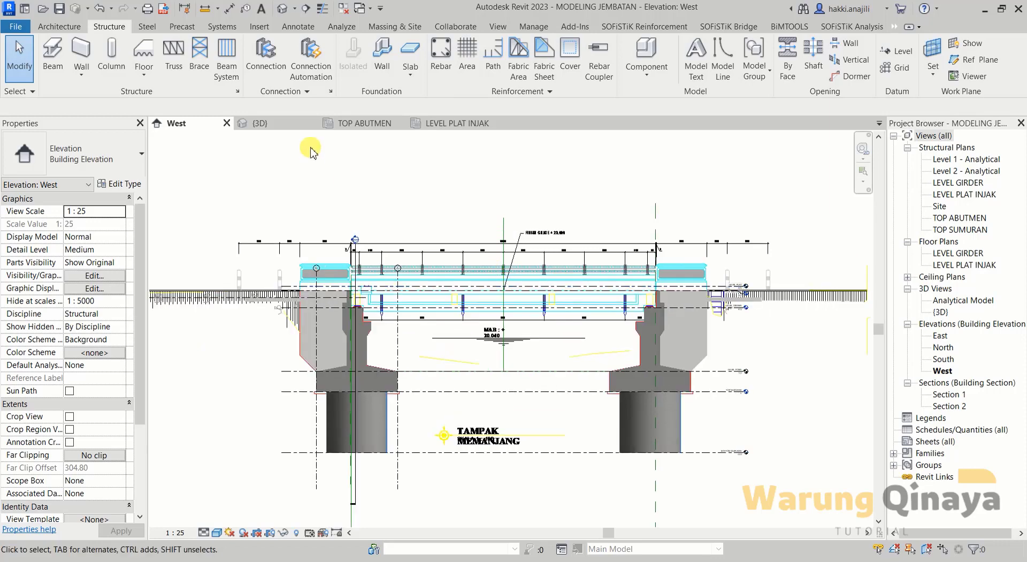
click(265, 123)
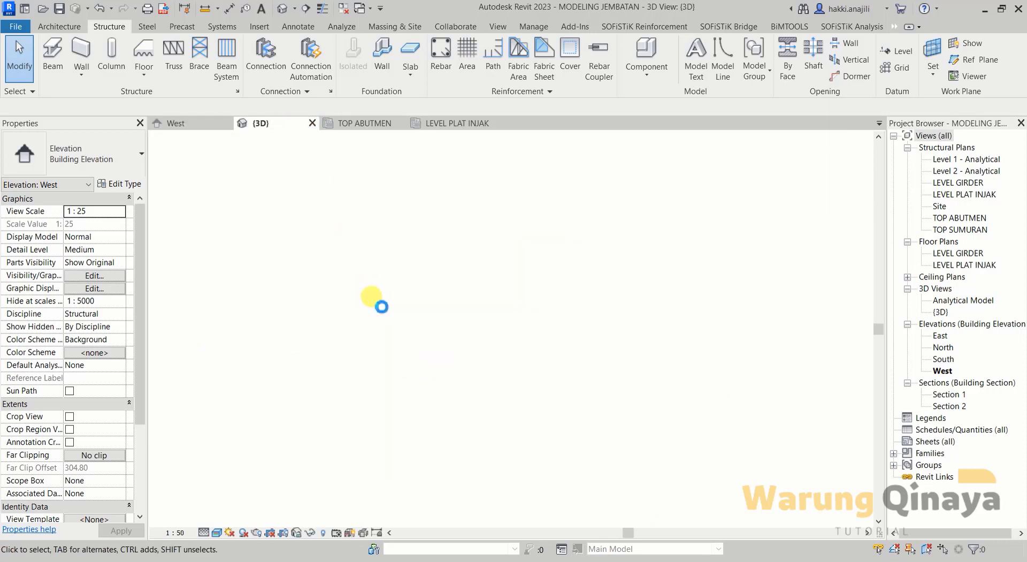
middle_drag(615, 408, 522, 401)
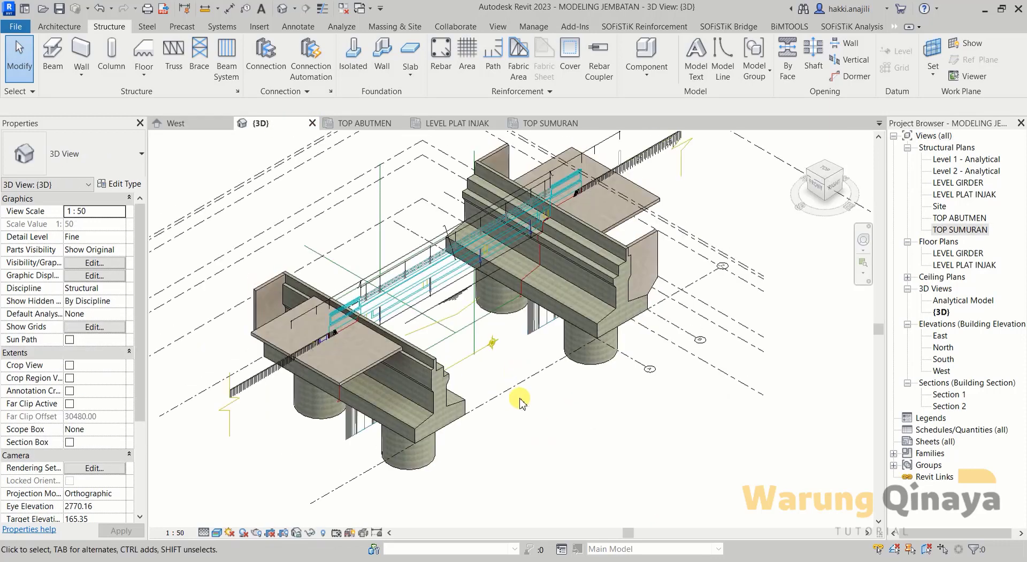
scroll(522, 401, down, 3)
scroll(481, 369, up, 3)
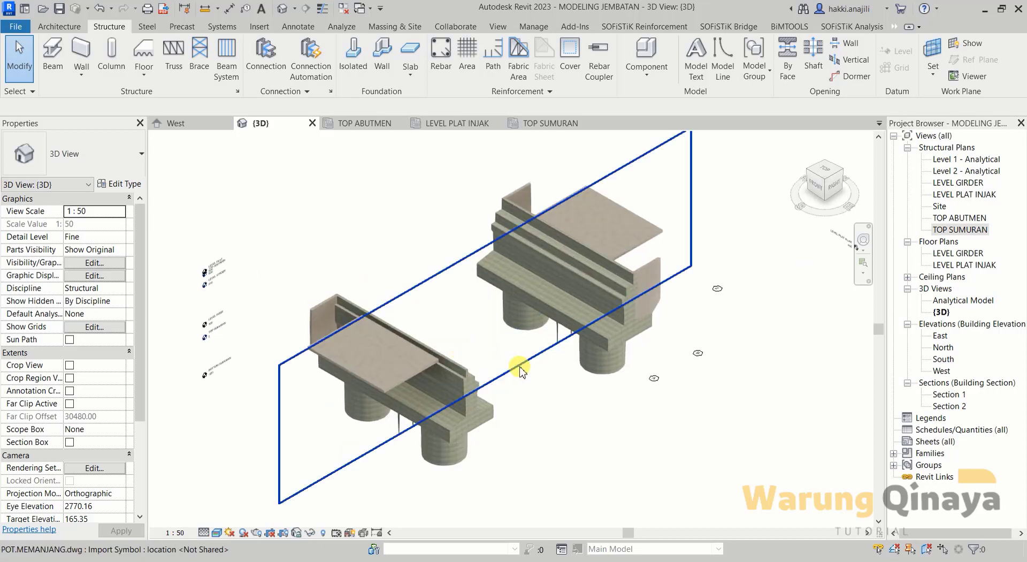
click(179, 123)
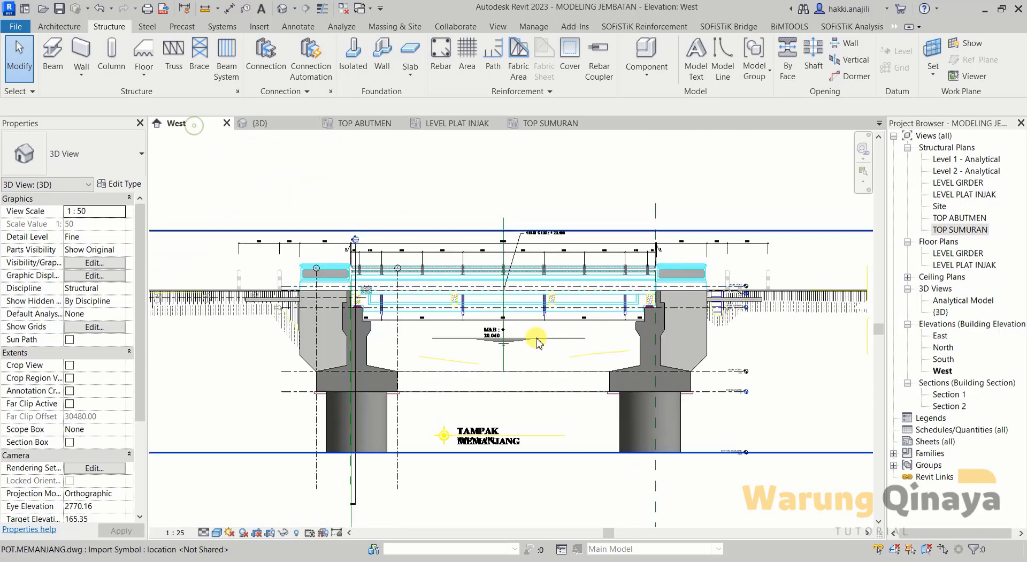
scroll(730, 289, up, 5)
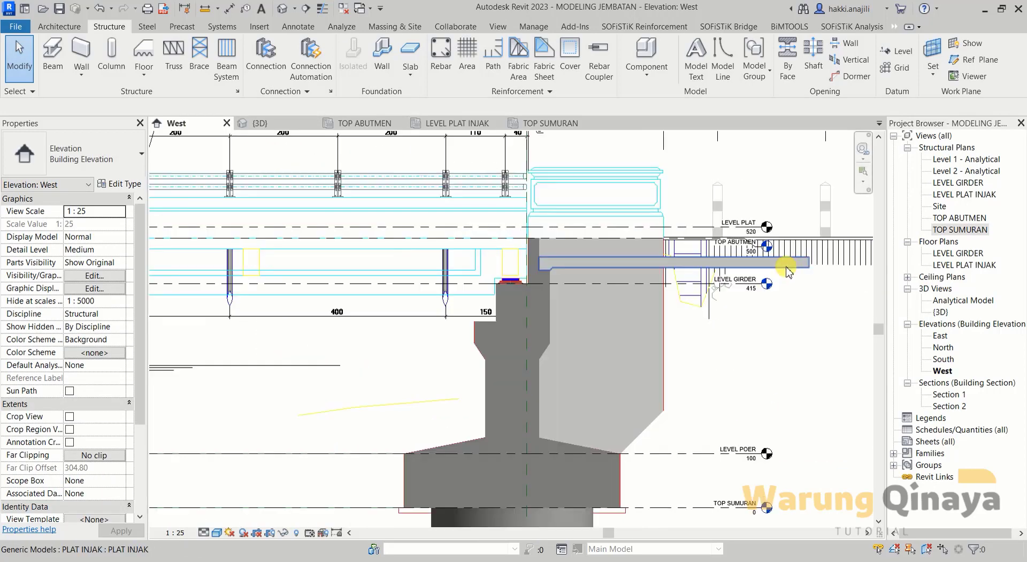
scroll(773, 262, down, 3)
scroll(779, 259, down, 2)
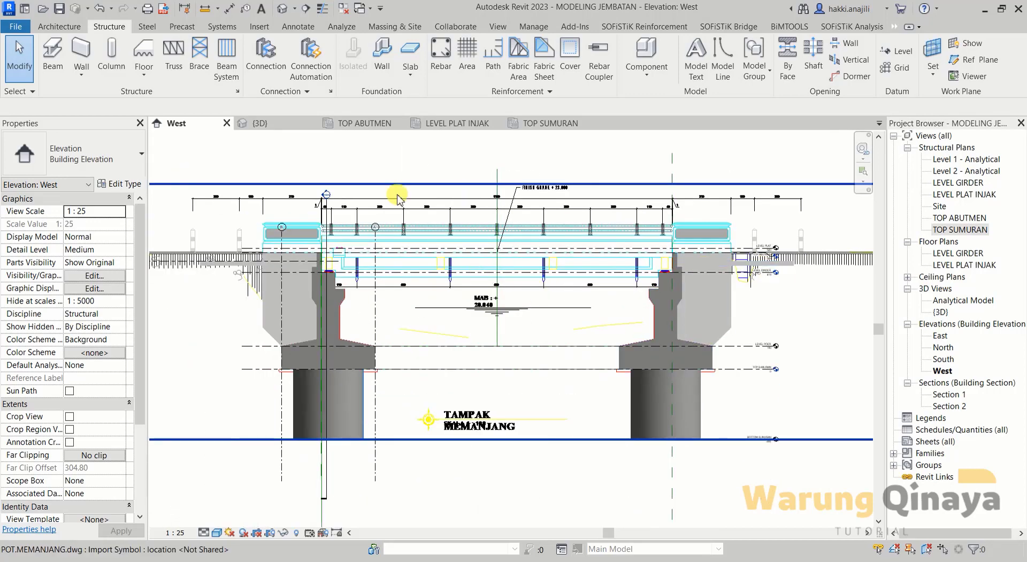
click(299, 124)
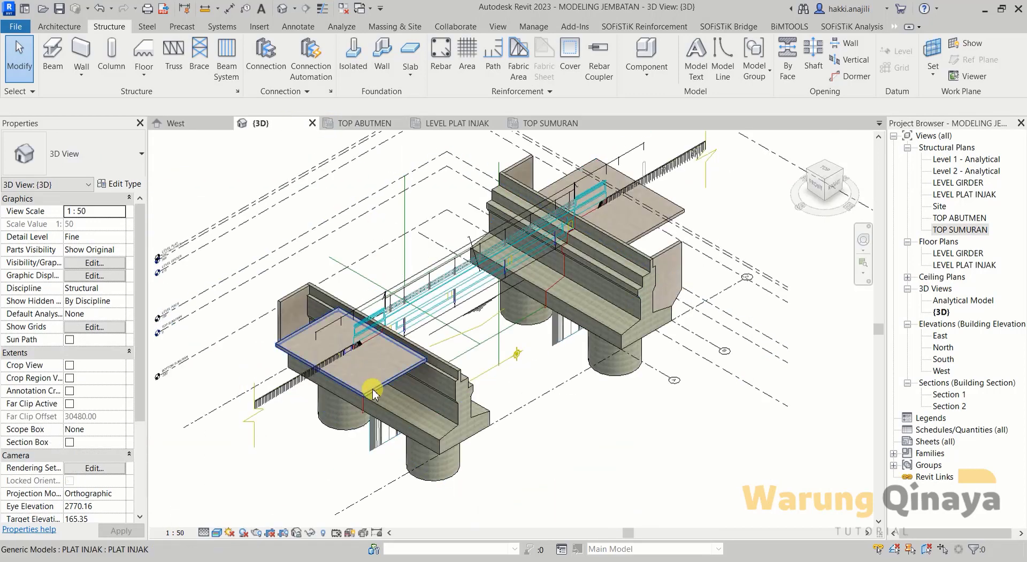
middle_drag(476, 131, 454, 140)
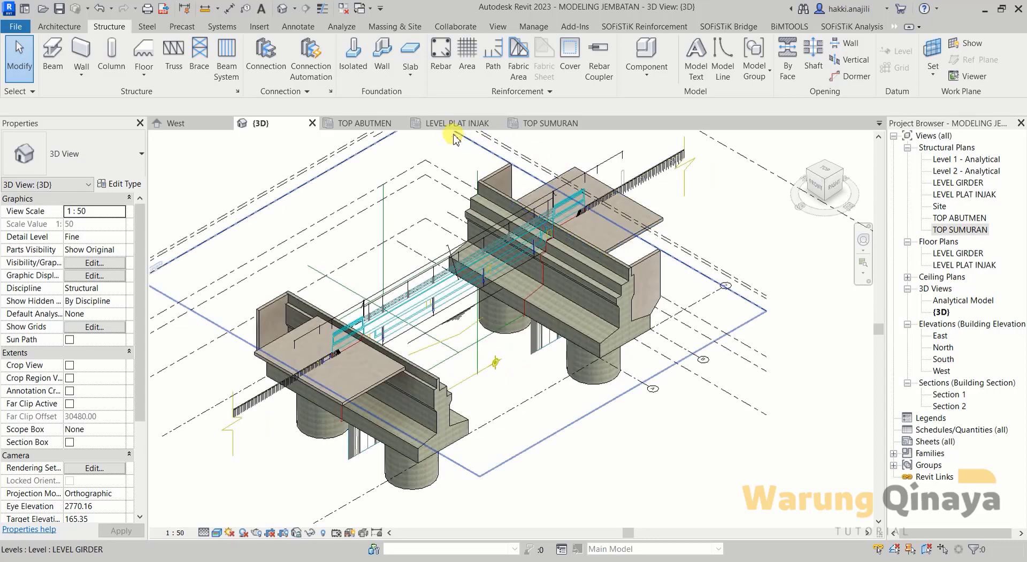
click(449, 123)
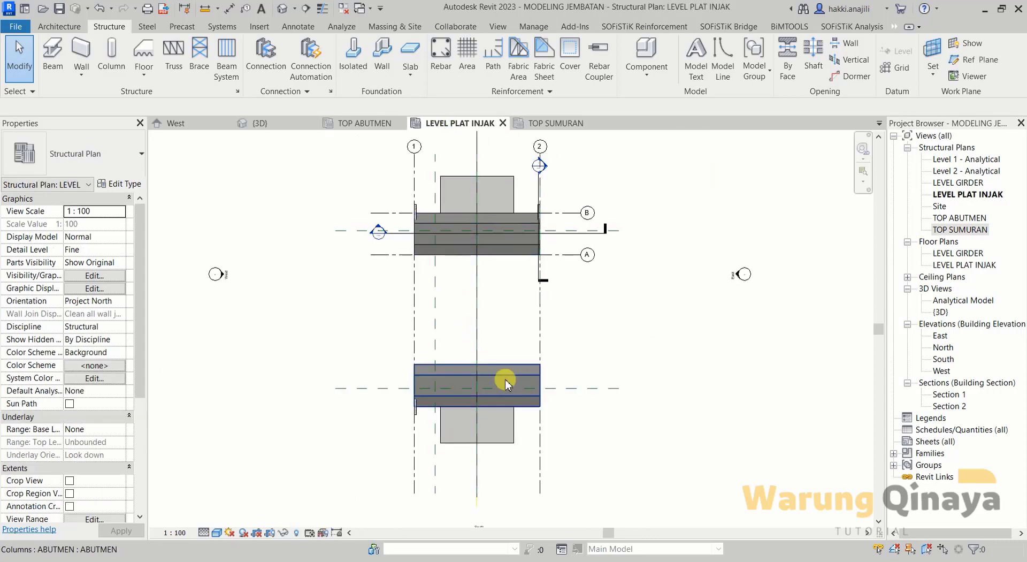
click(373, 124)
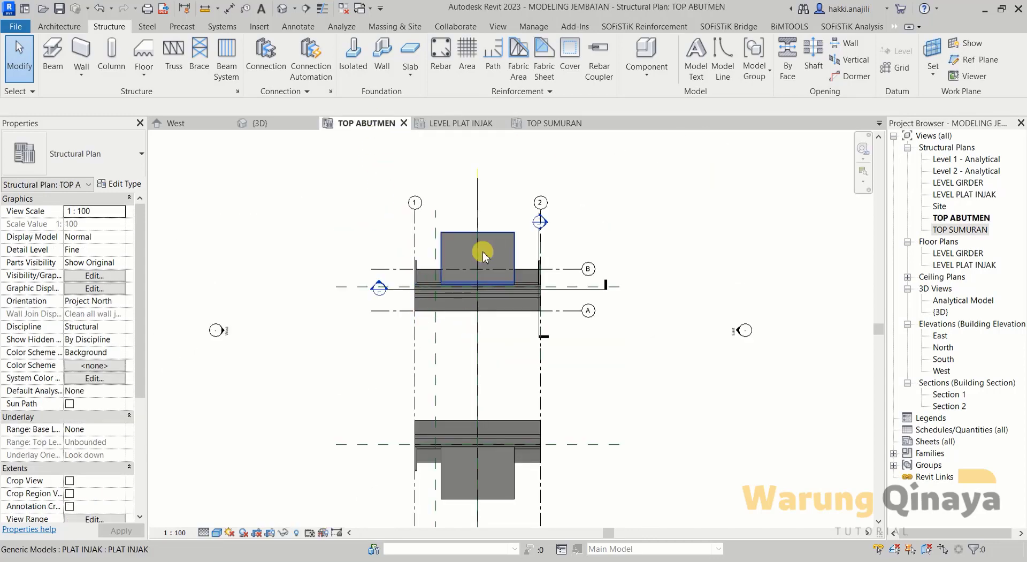
scroll(474, 465, up, 1)
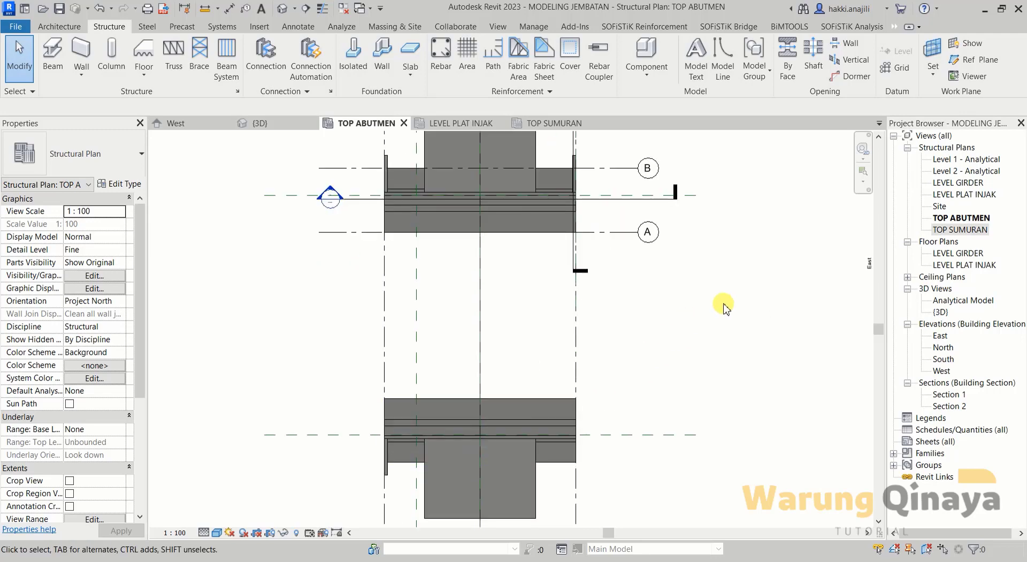
scroll(455, 291, down, 2)
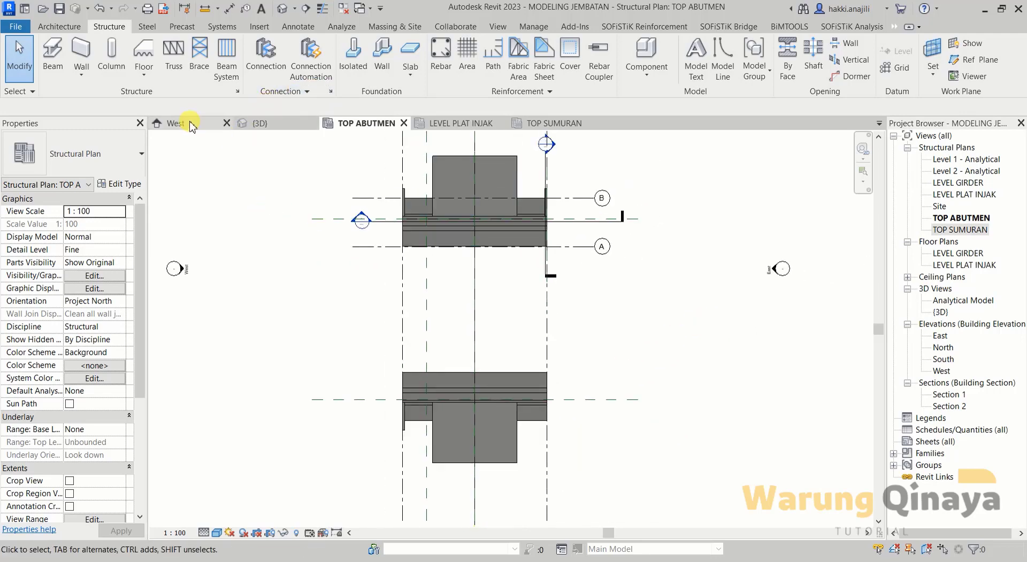
click(262, 124)
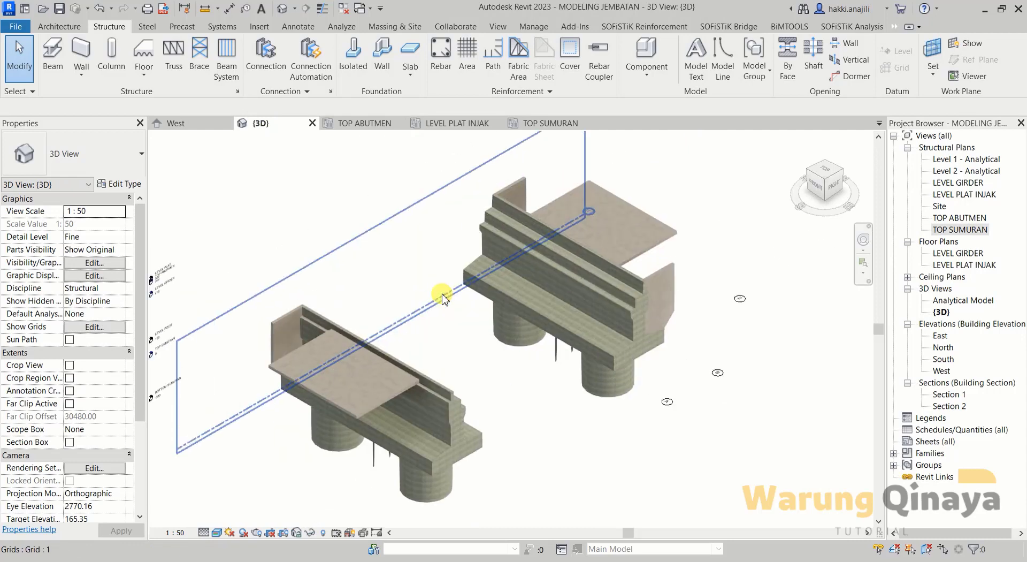
middle_drag(591, 440, 605, 440)
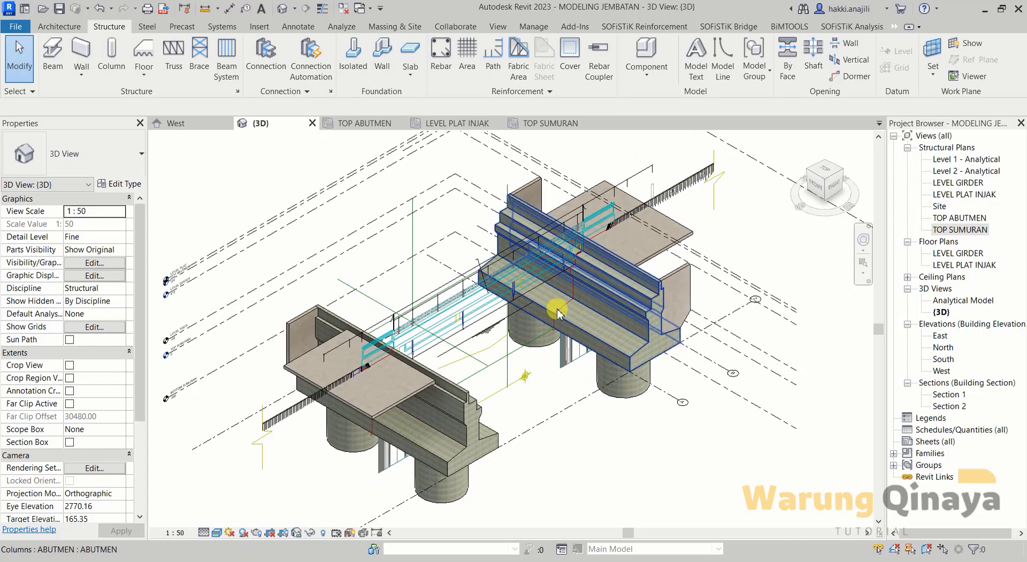
scroll(547, 293, down, 2)
scroll(521, 278, up, 1)
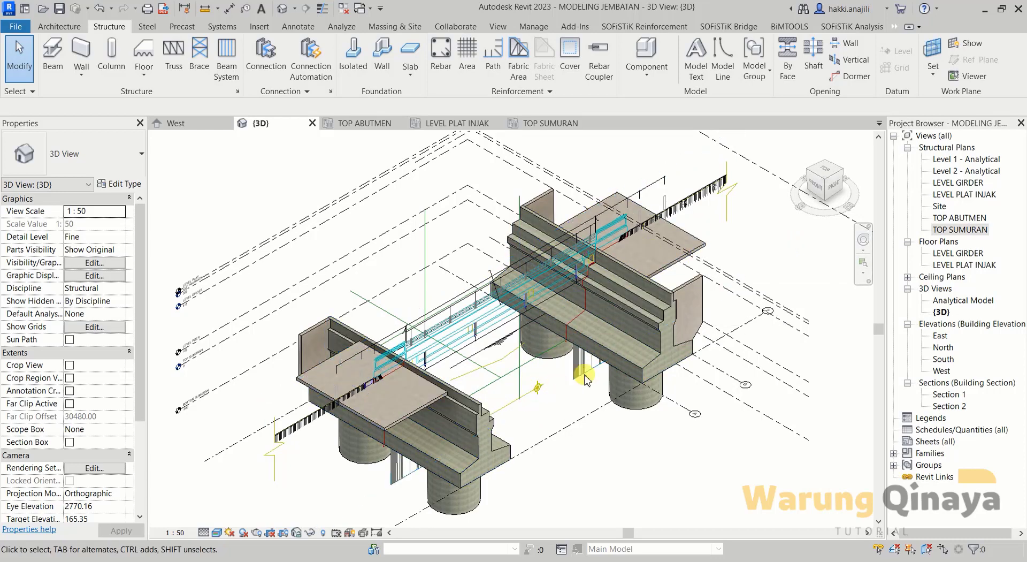
scroll(641, 313, up, 3)
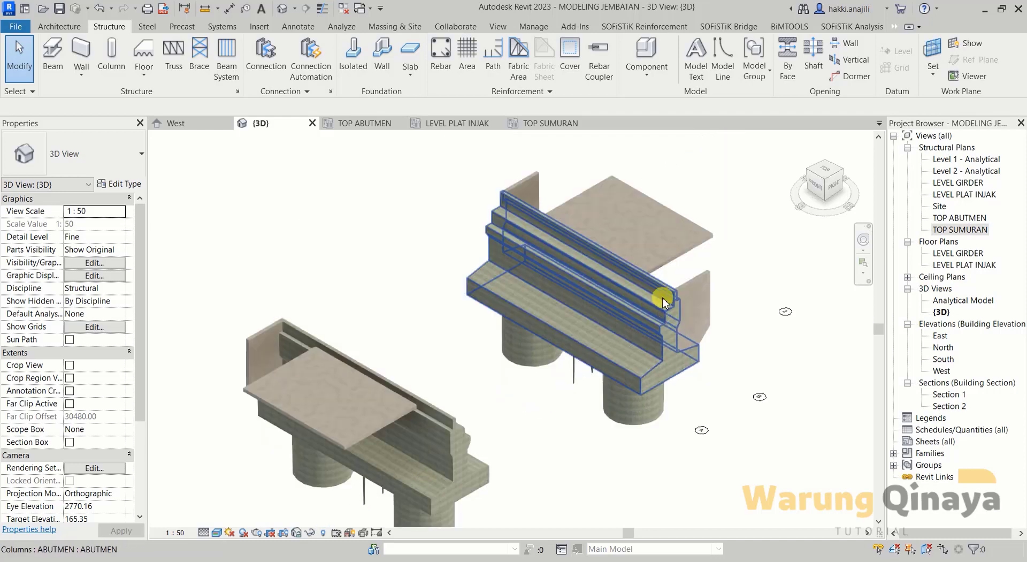
scroll(451, 429, down, 2)
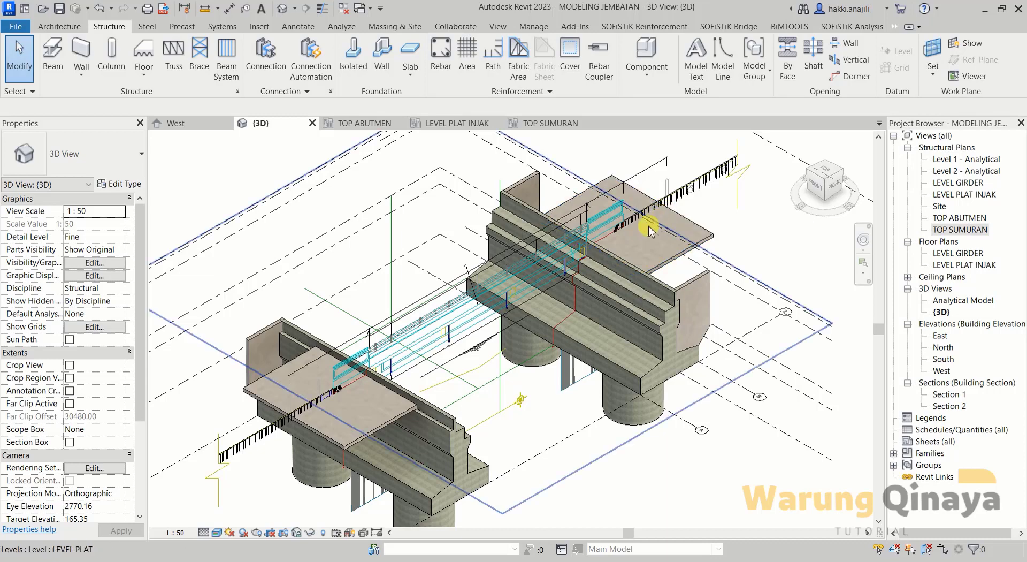
scroll(527, 259, down, 2)
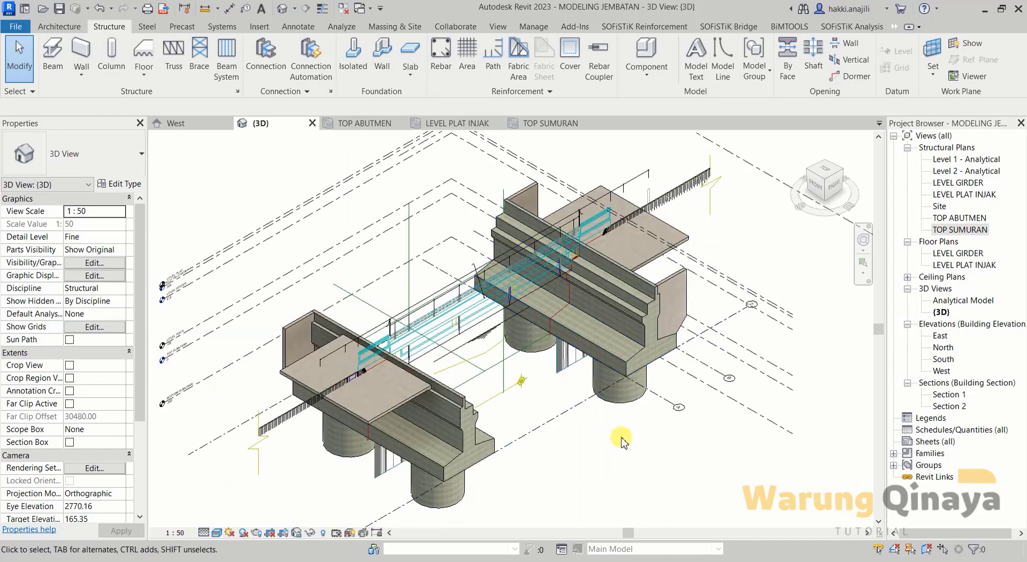
middle_drag(594, 392, 587, 398)
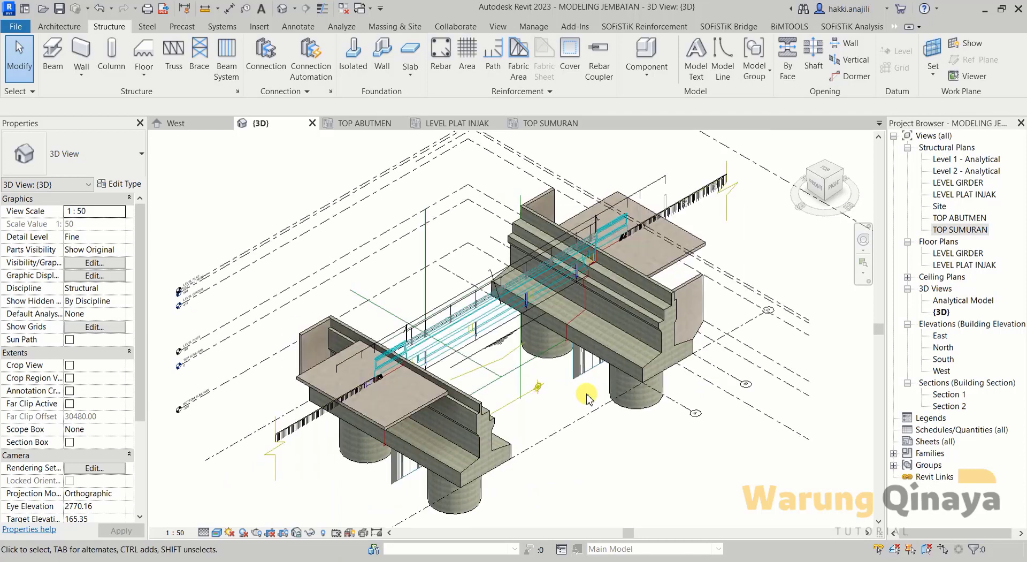